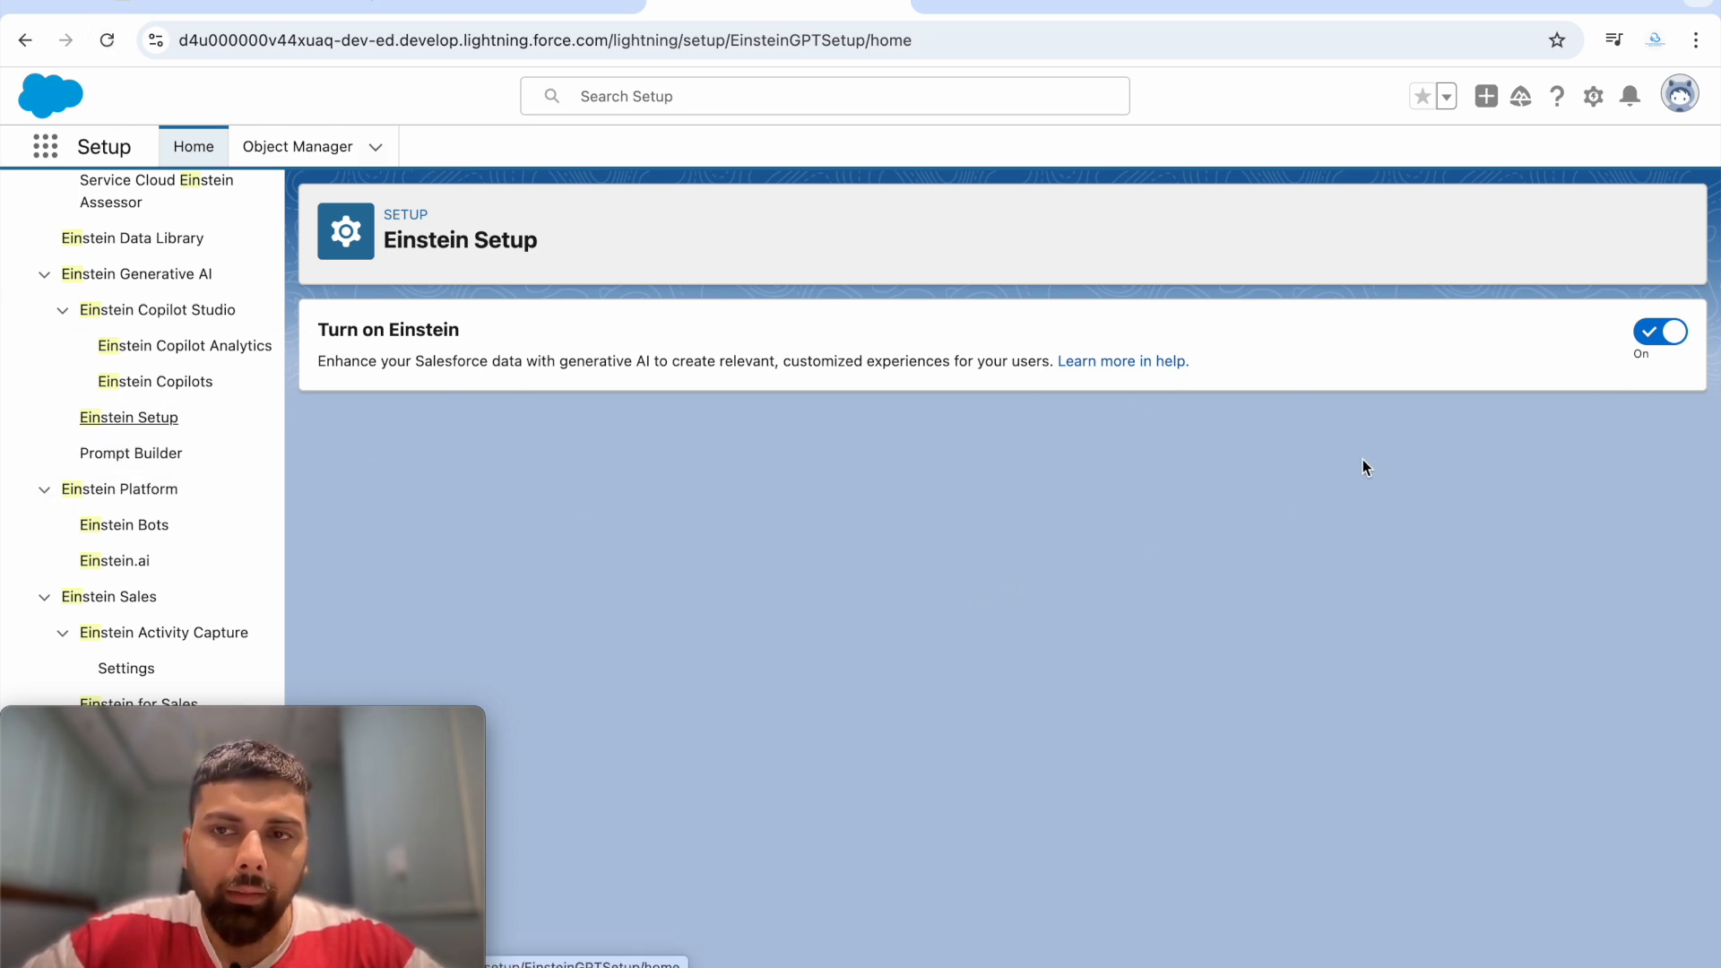
Step: Open Prompt Builder in Setup and start a new prompt template
{"action": "left_click", "coordinate": [109, 459]}
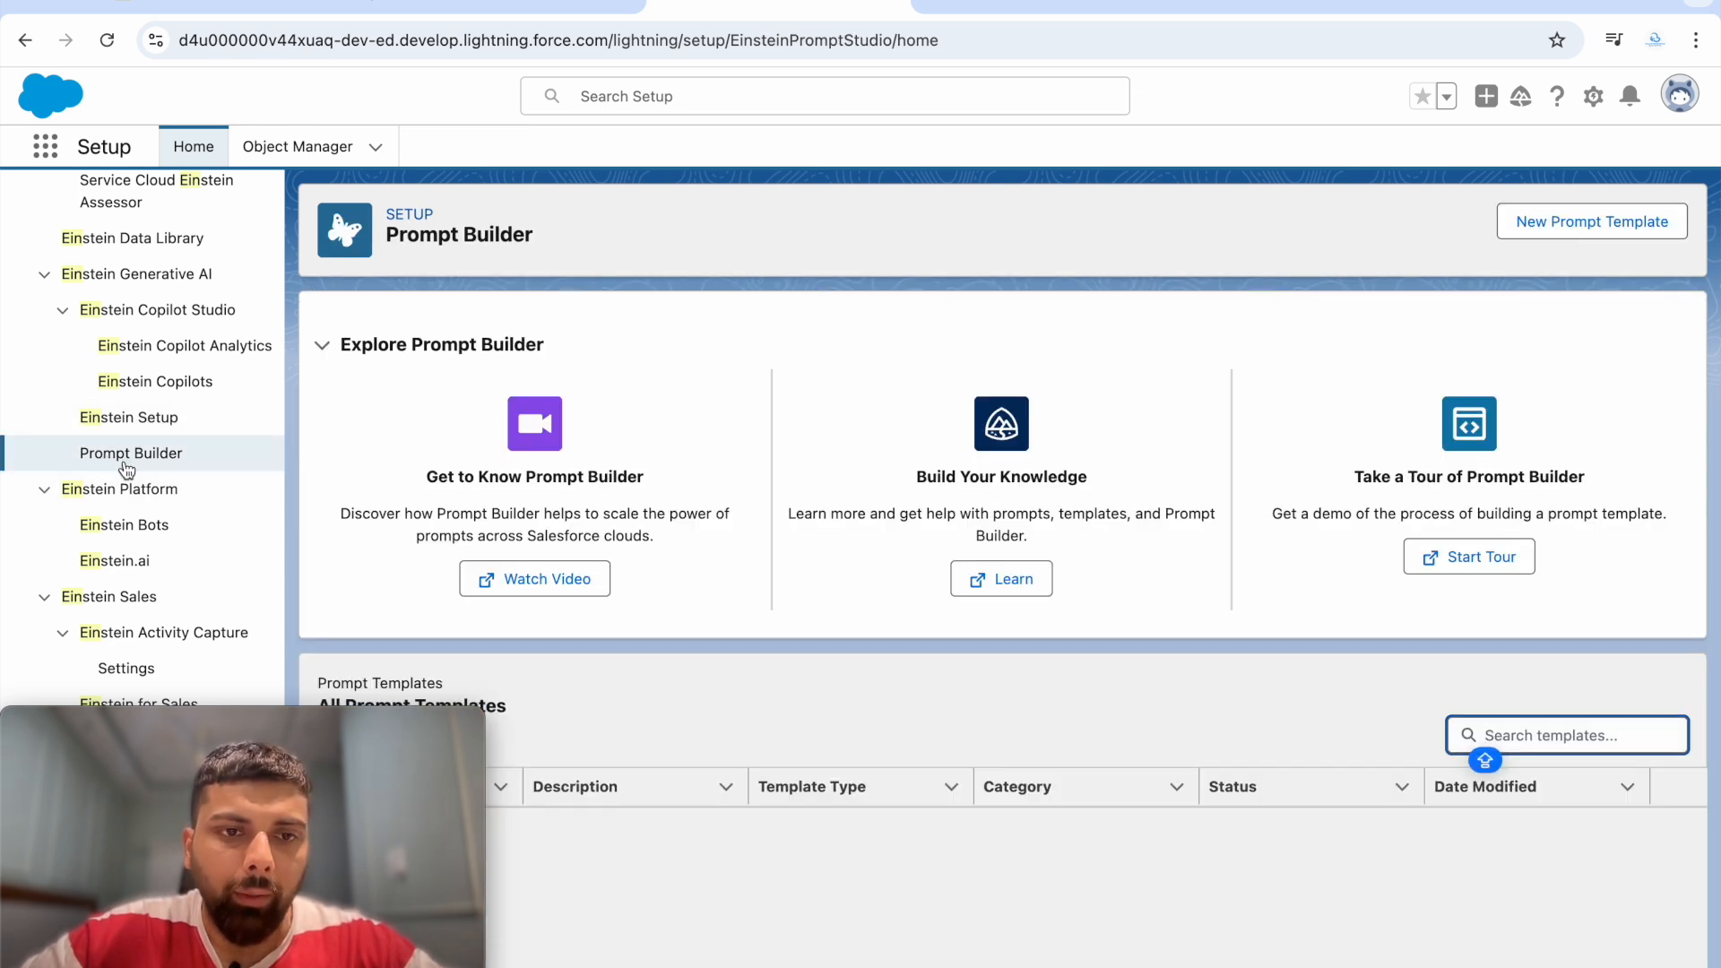
{"action": "scroll", "coordinate": [654, 780], "scroll_direction": "down", "scroll_amount": 5}
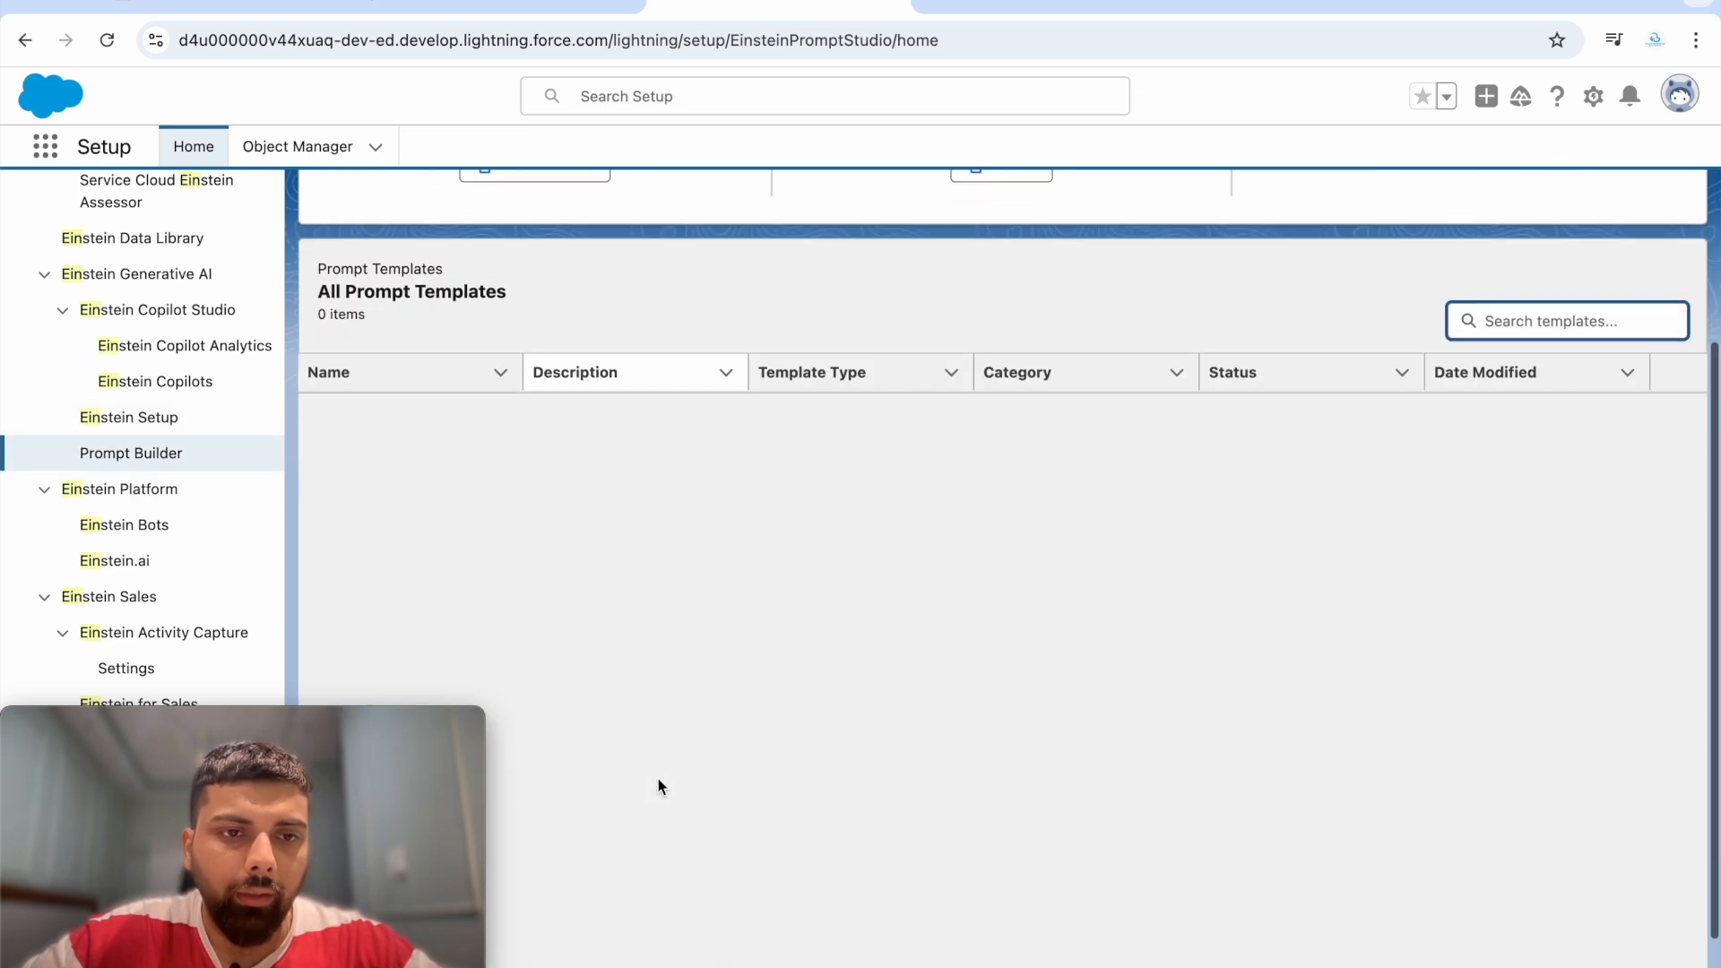
{"action": "scroll", "coordinate": [658, 787], "scroll_direction": "up", "scroll_amount": 3}
{"action": "scroll", "coordinate": [638, 541], "scroll_direction": "up", "scroll_amount": 3}
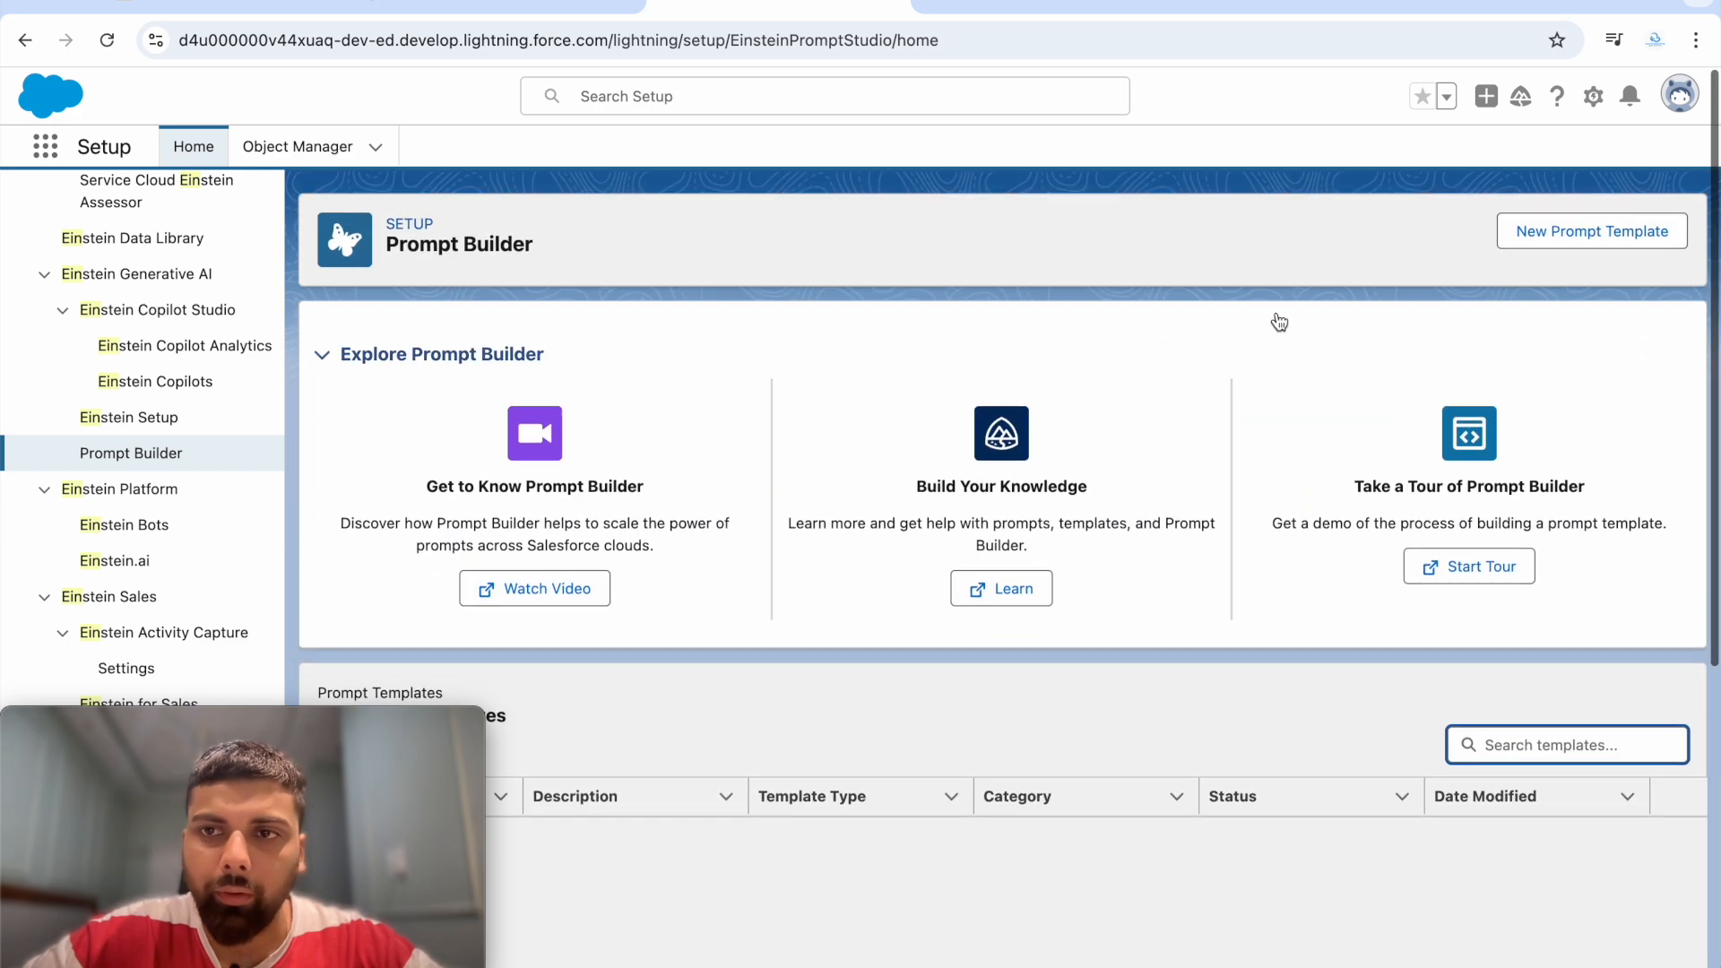
{"action": "left_click", "coordinate": [1547, 235]}
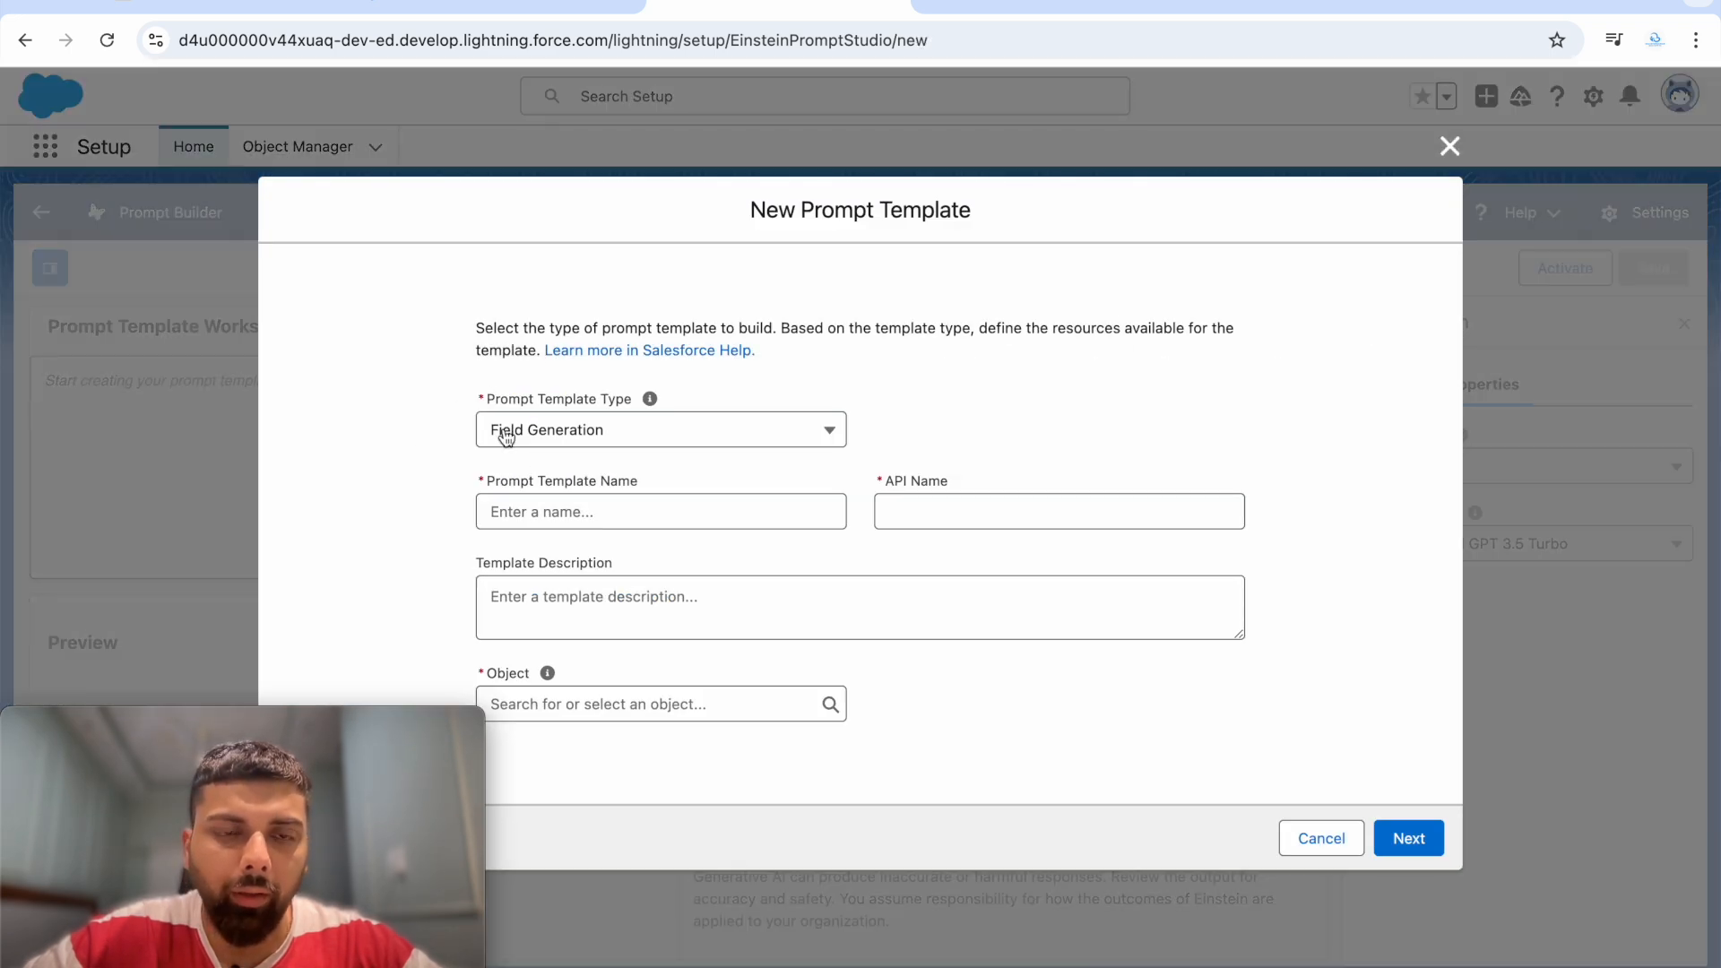
Step: Try the Flex prompt template type and examine the fields it requires
{"action": "left_click", "coordinate": [512, 437]}
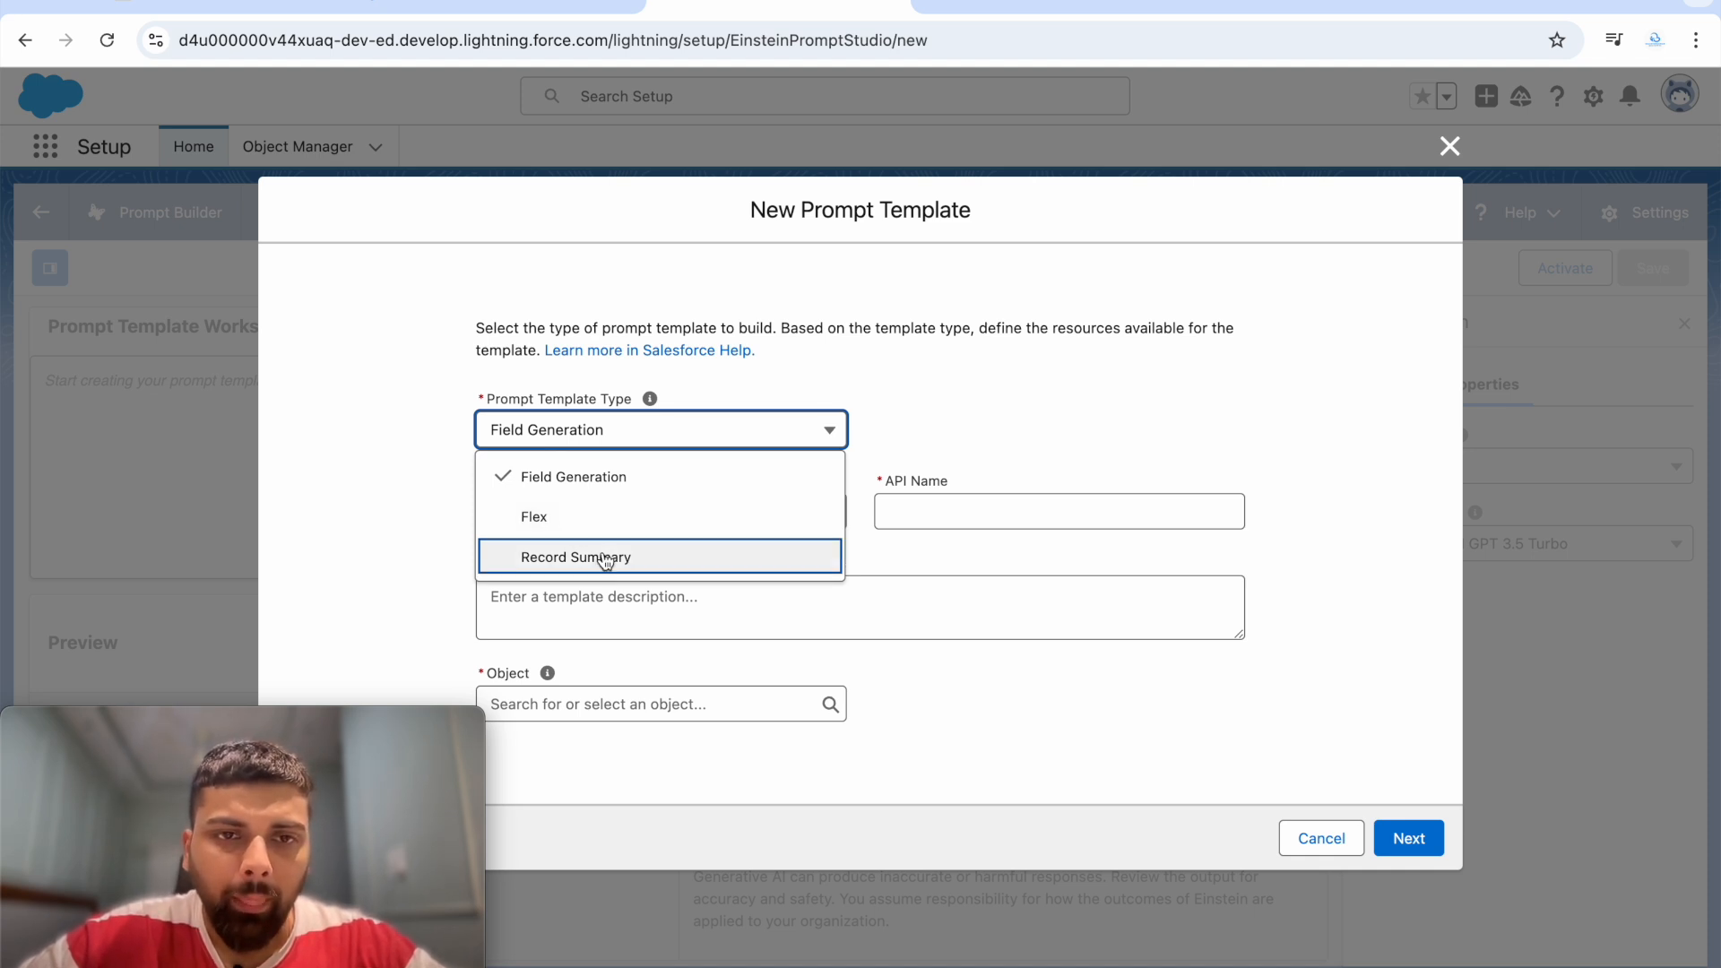
{"action": "left_click", "coordinate": [540, 516]}
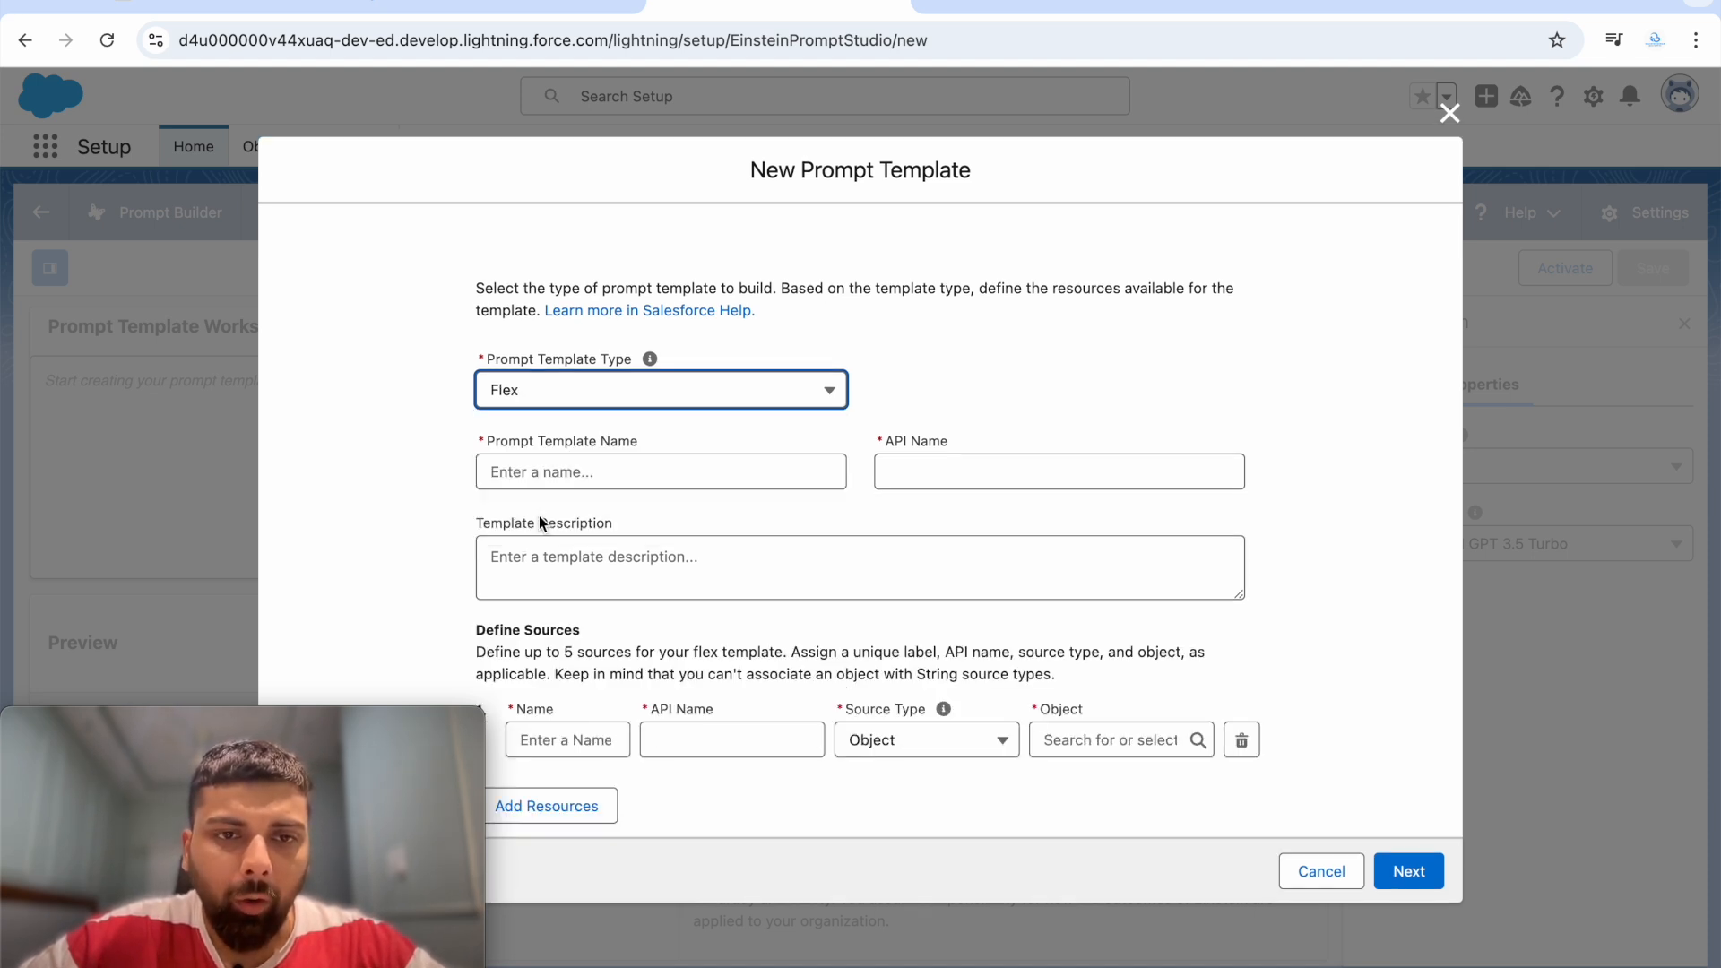
{"action": "scroll", "coordinate": [540, 514], "scroll_direction": "down", "scroll_amount": 1}
{"action": "left_click", "coordinate": [535, 331]}
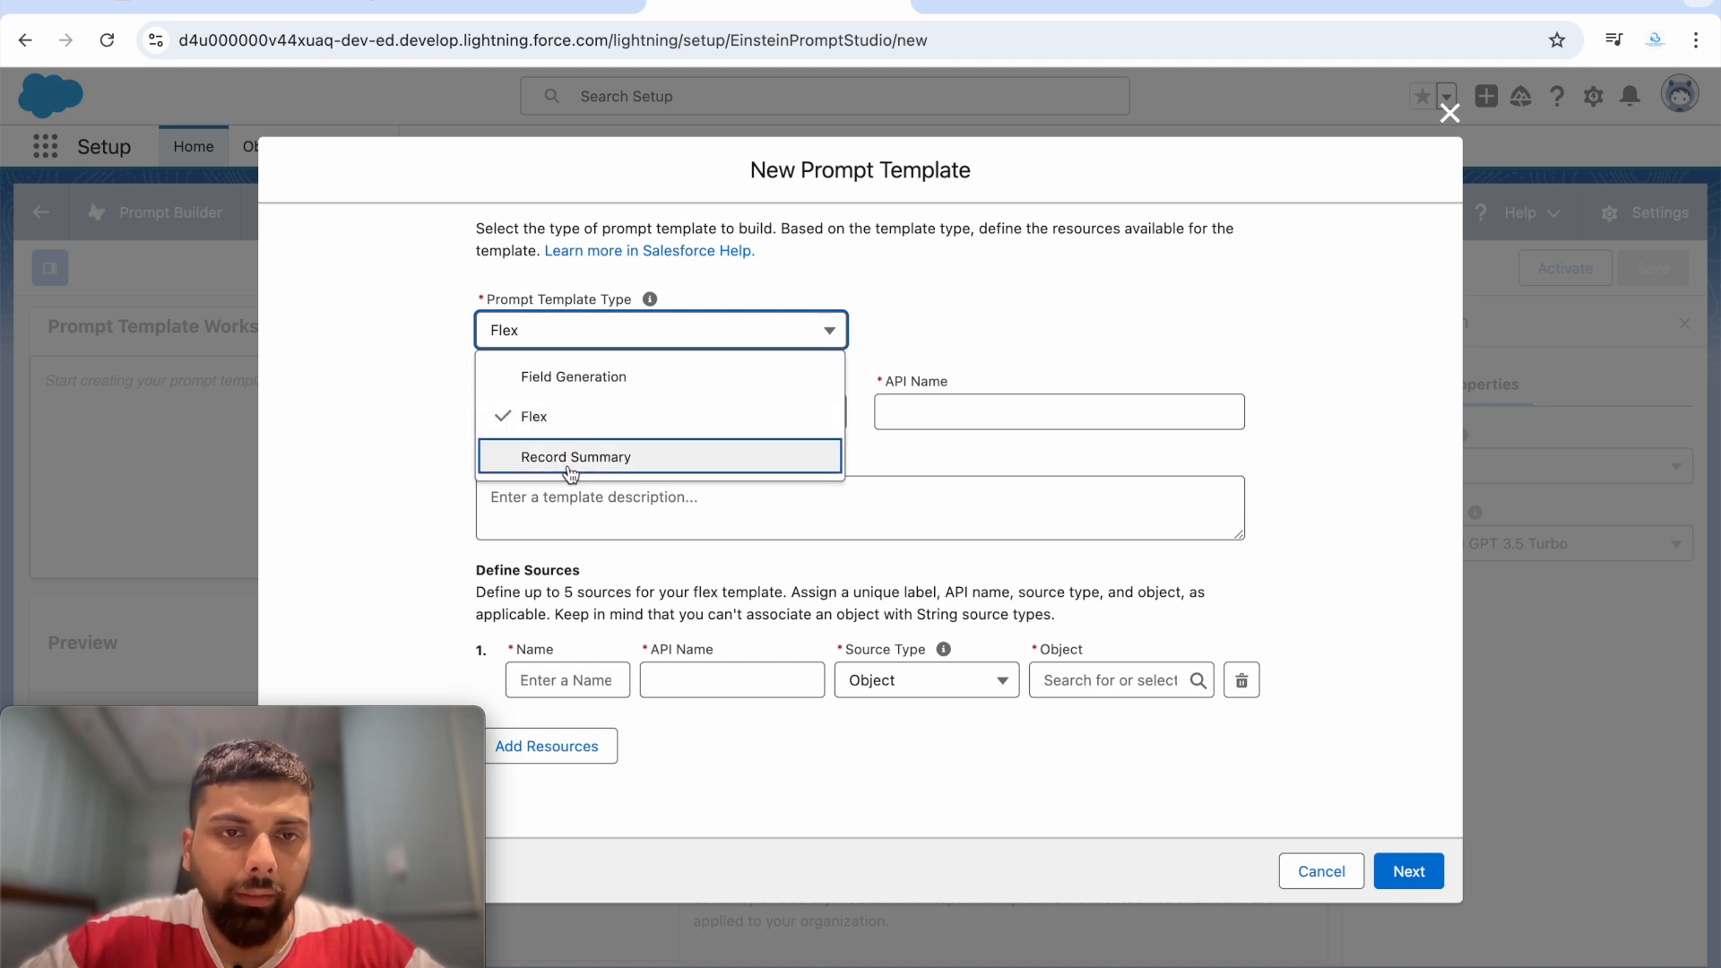
{"action": "left_click", "coordinate": [539, 413]}
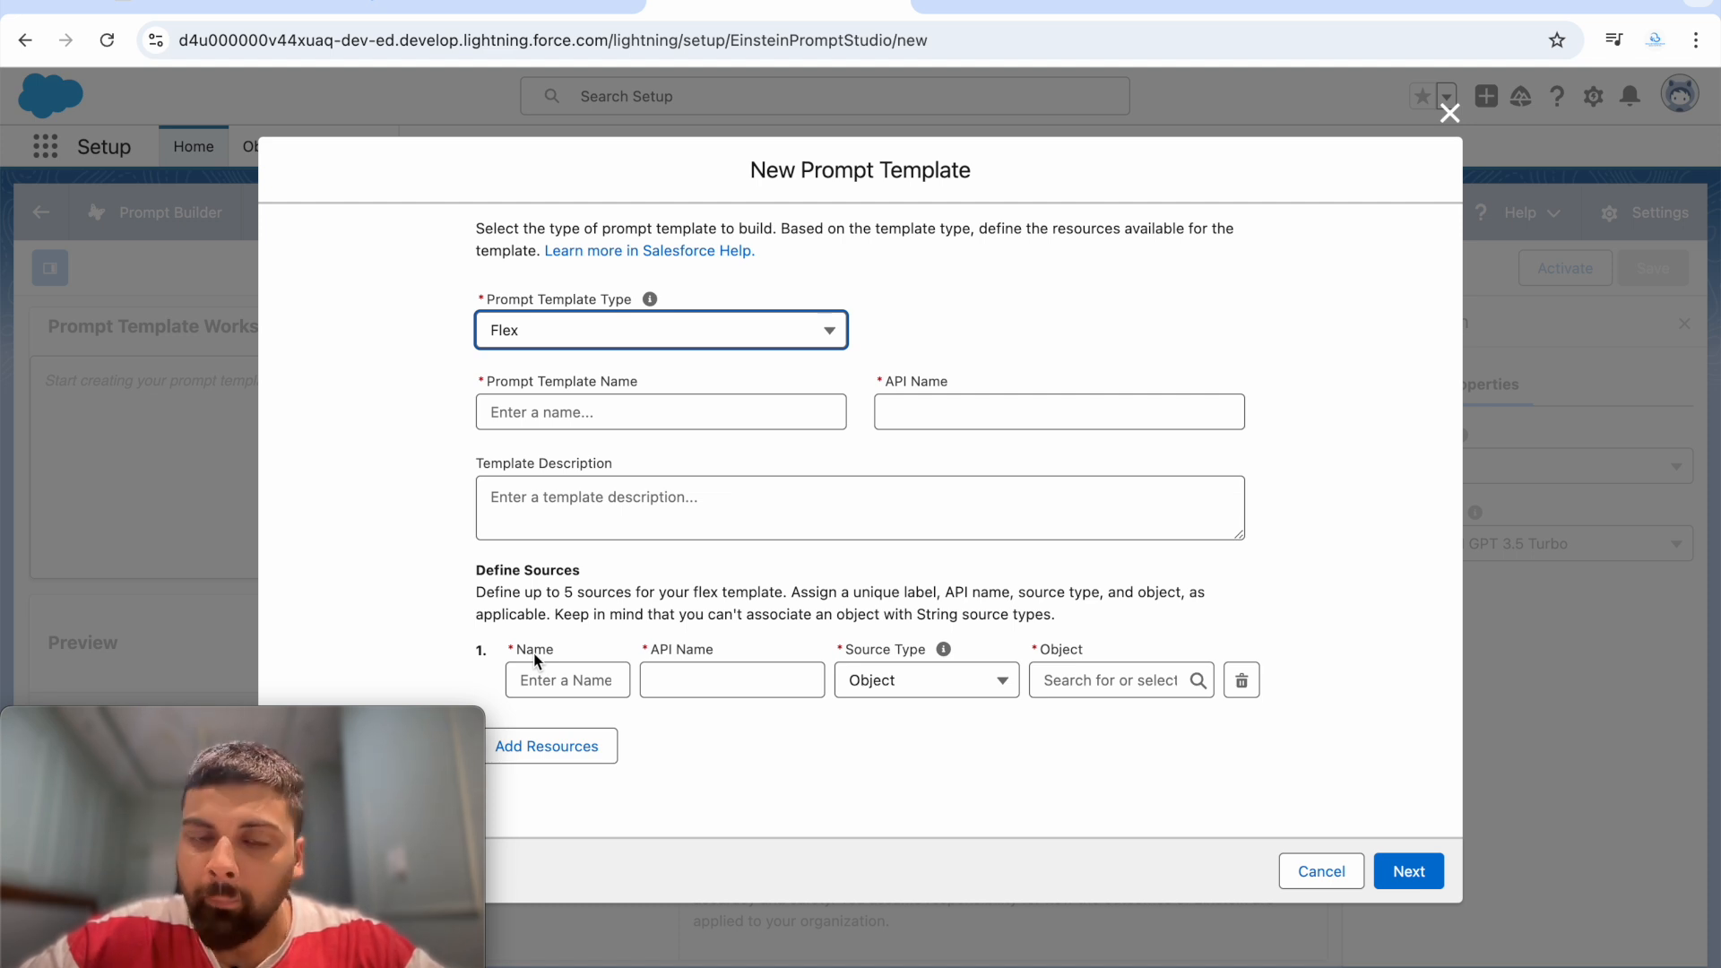
Step: Set the prompt template type to Field Generation and name the template "Quick Summary"
{"action": "left_click", "coordinate": [523, 333]}
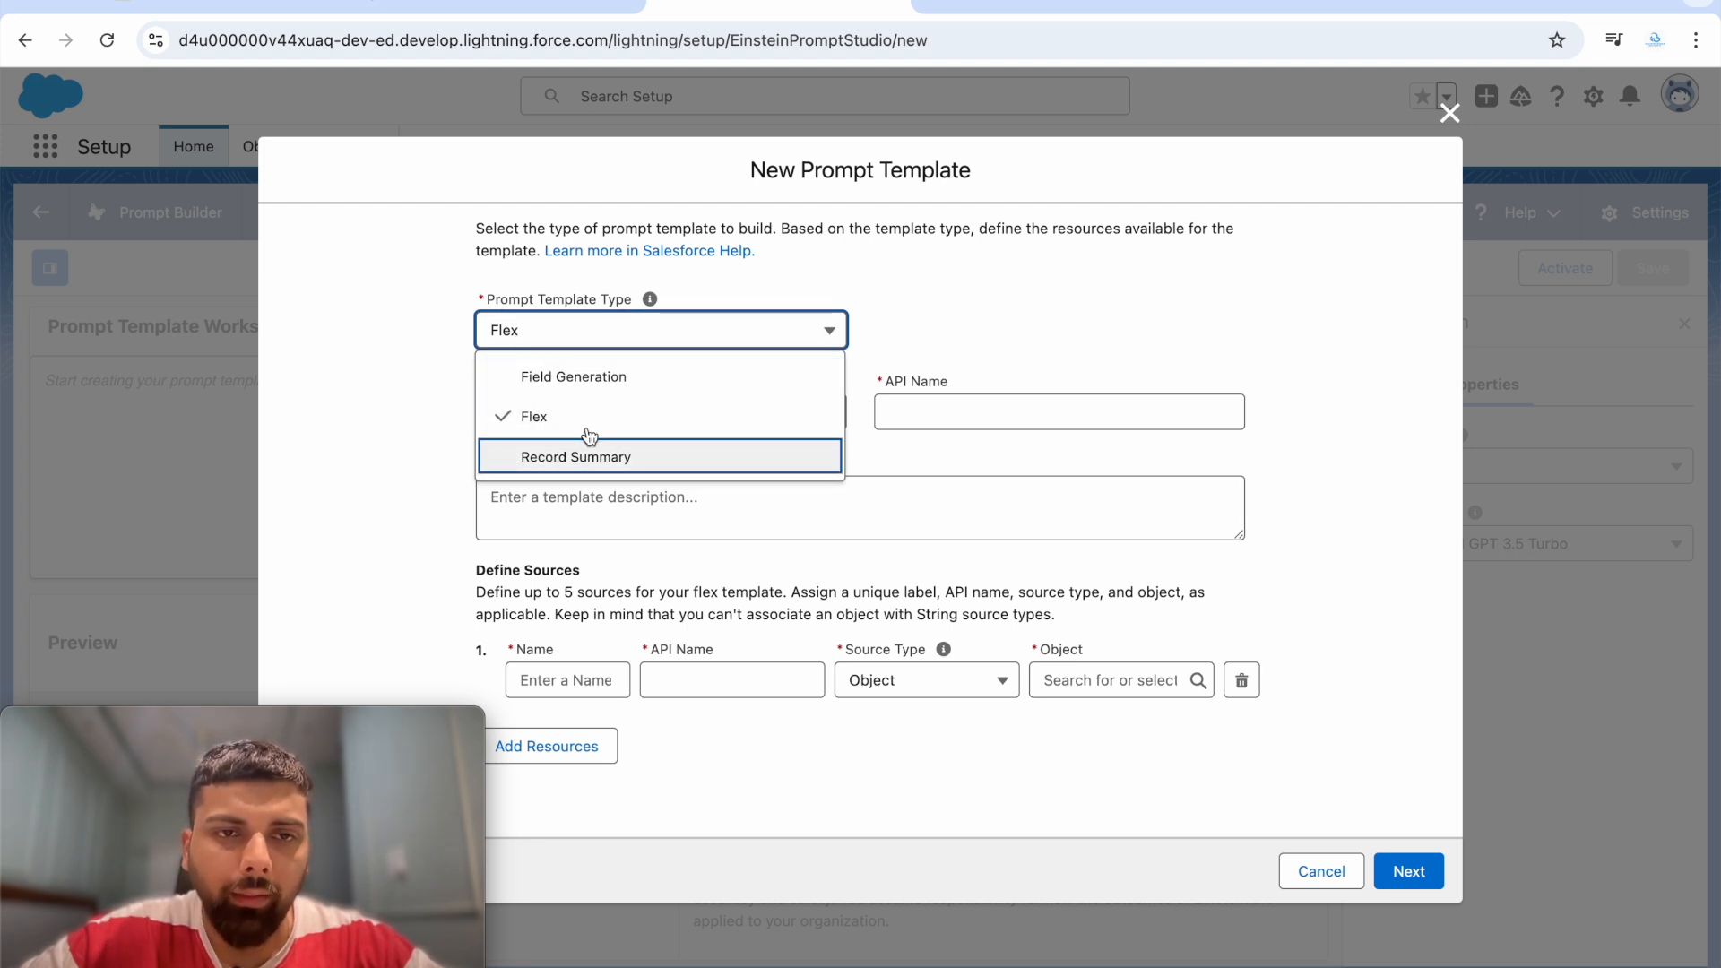
{"action": "left_click", "coordinate": [505, 381]}
{"action": "left_click", "coordinate": [557, 514]}
{"action": "type", "text": "GENE"}
{"action": "key", "text": "BackSpace"}
{"action": "key", "text": "BackSpace"}
{"action": "key", "text": "BackSpace"}
{"action": "key", "text": "BackSpace"}
{"action": "left_click", "coordinate": [490, 535]}
{"action": "type", "text": "Qucik"}
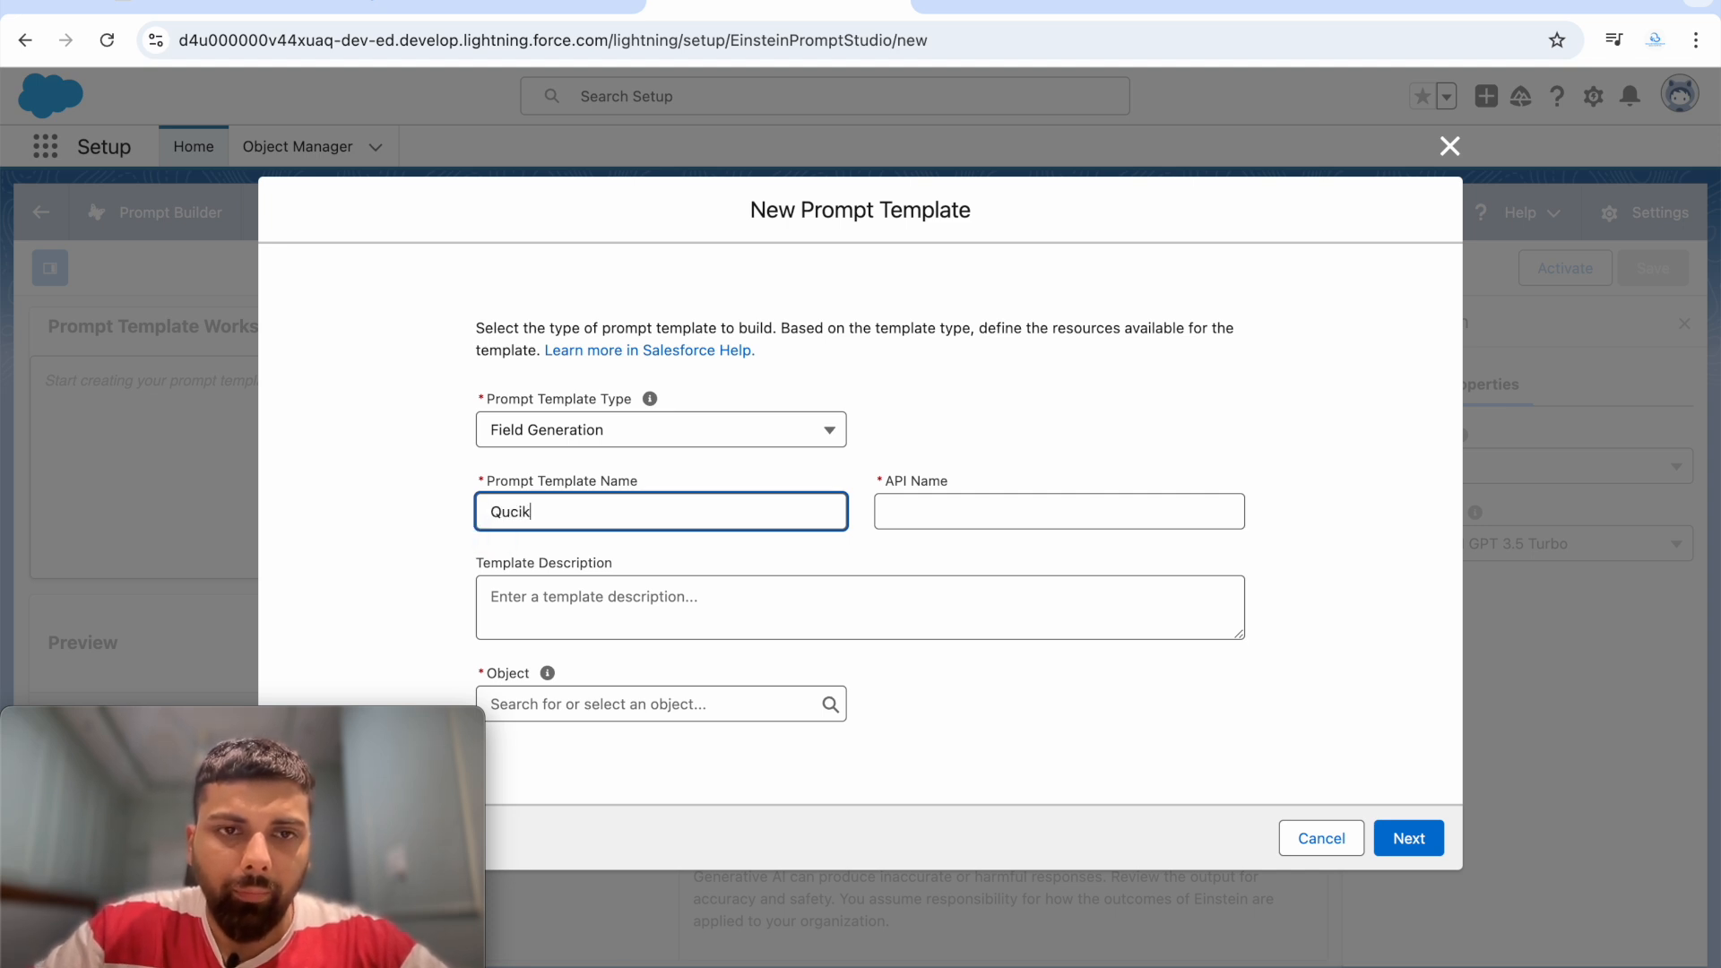
{"action": "type", "text": "ick"}
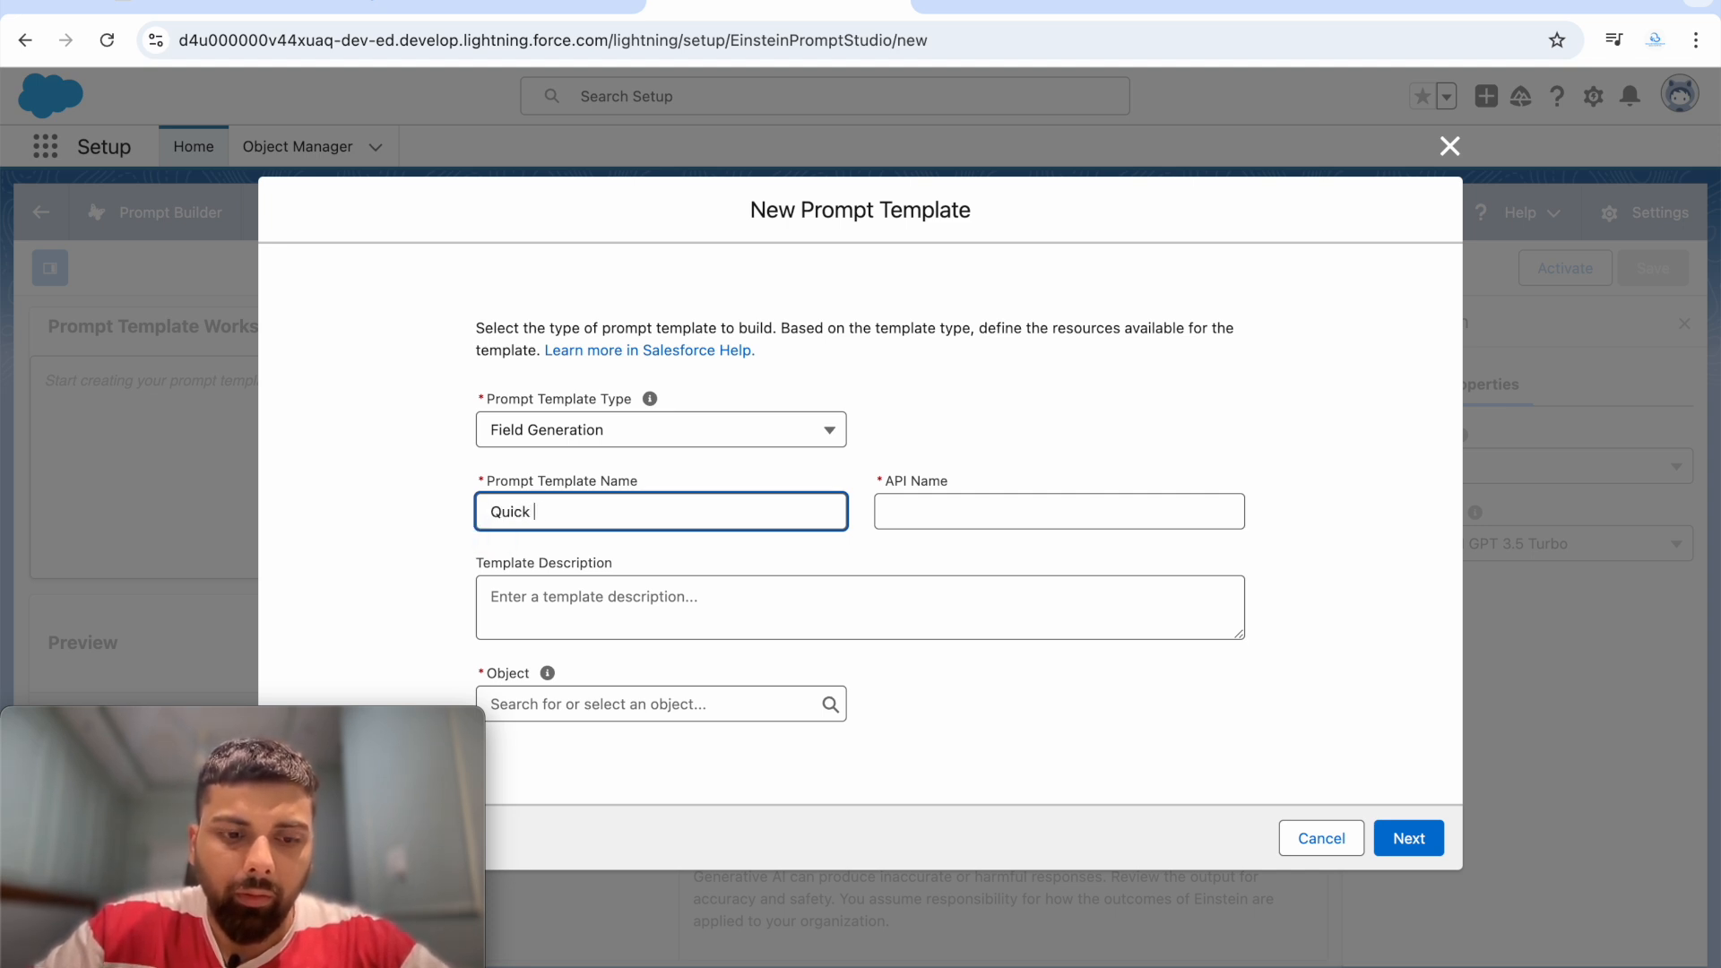
{"action": "type", "text": " Summary"}
{"action": "key", "text": "Tab"}
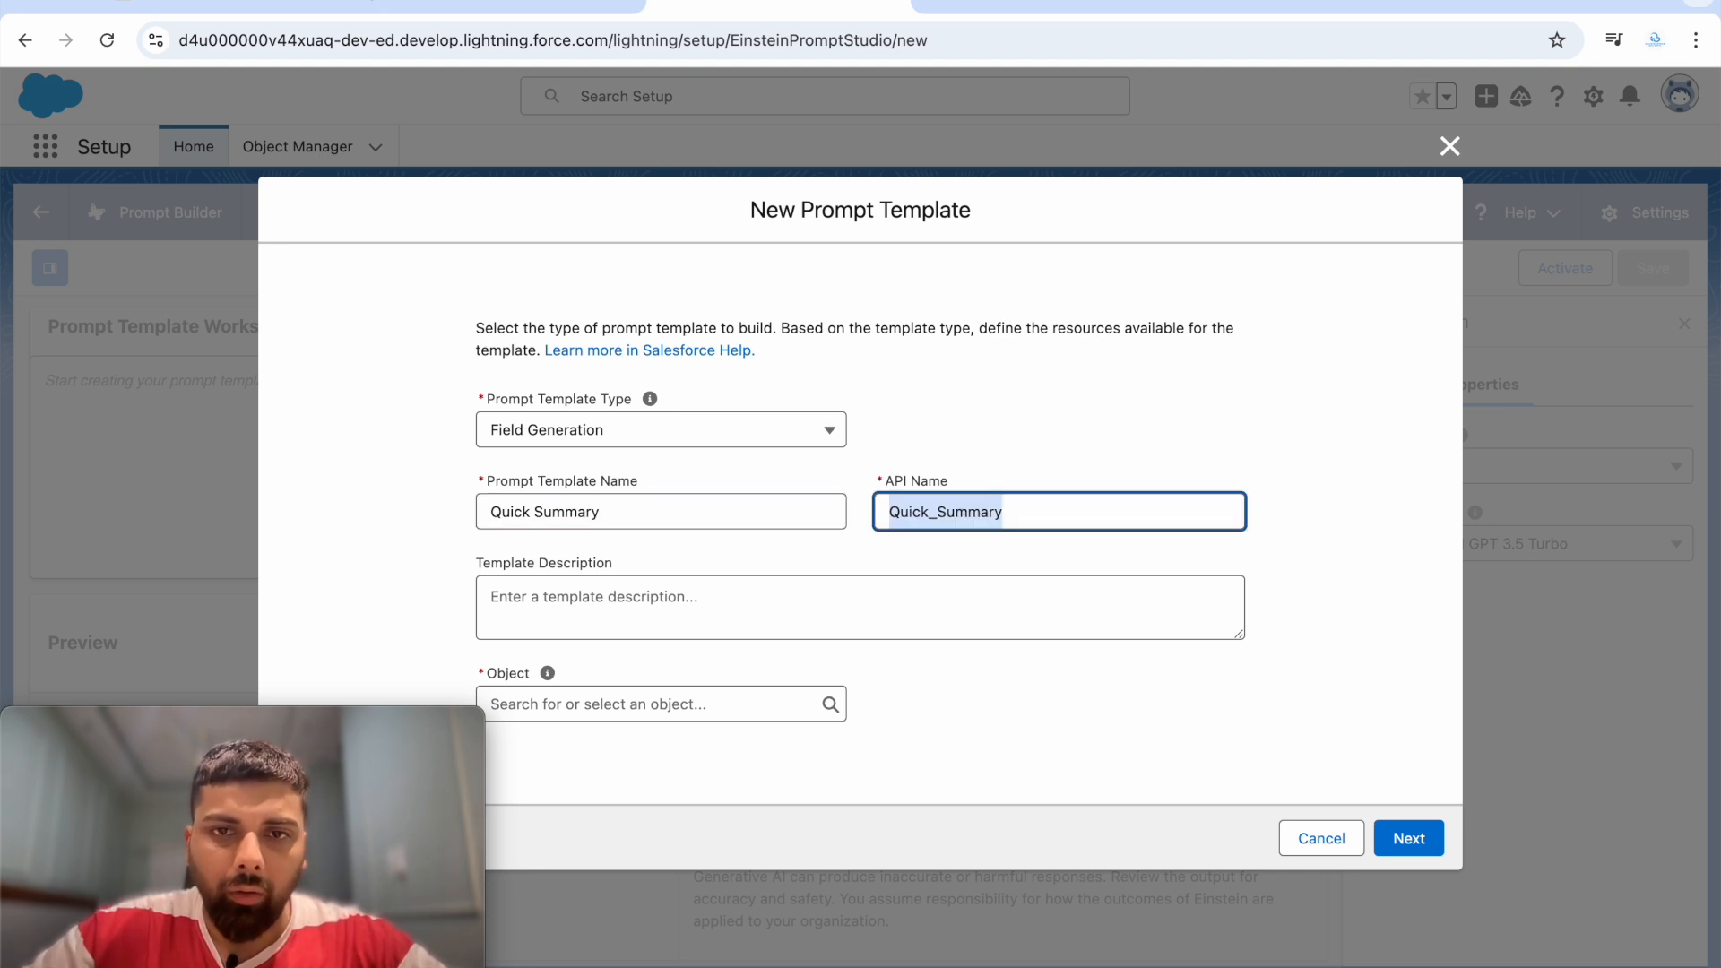
Step: Set the template's object to Case and object field to Quick Summary, and continue to the template workspace
{"action": "left_click", "coordinate": [558, 608]}
{"action": "left_click", "coordinate": [584, 704]}
{"action": "type", "text": "case"}
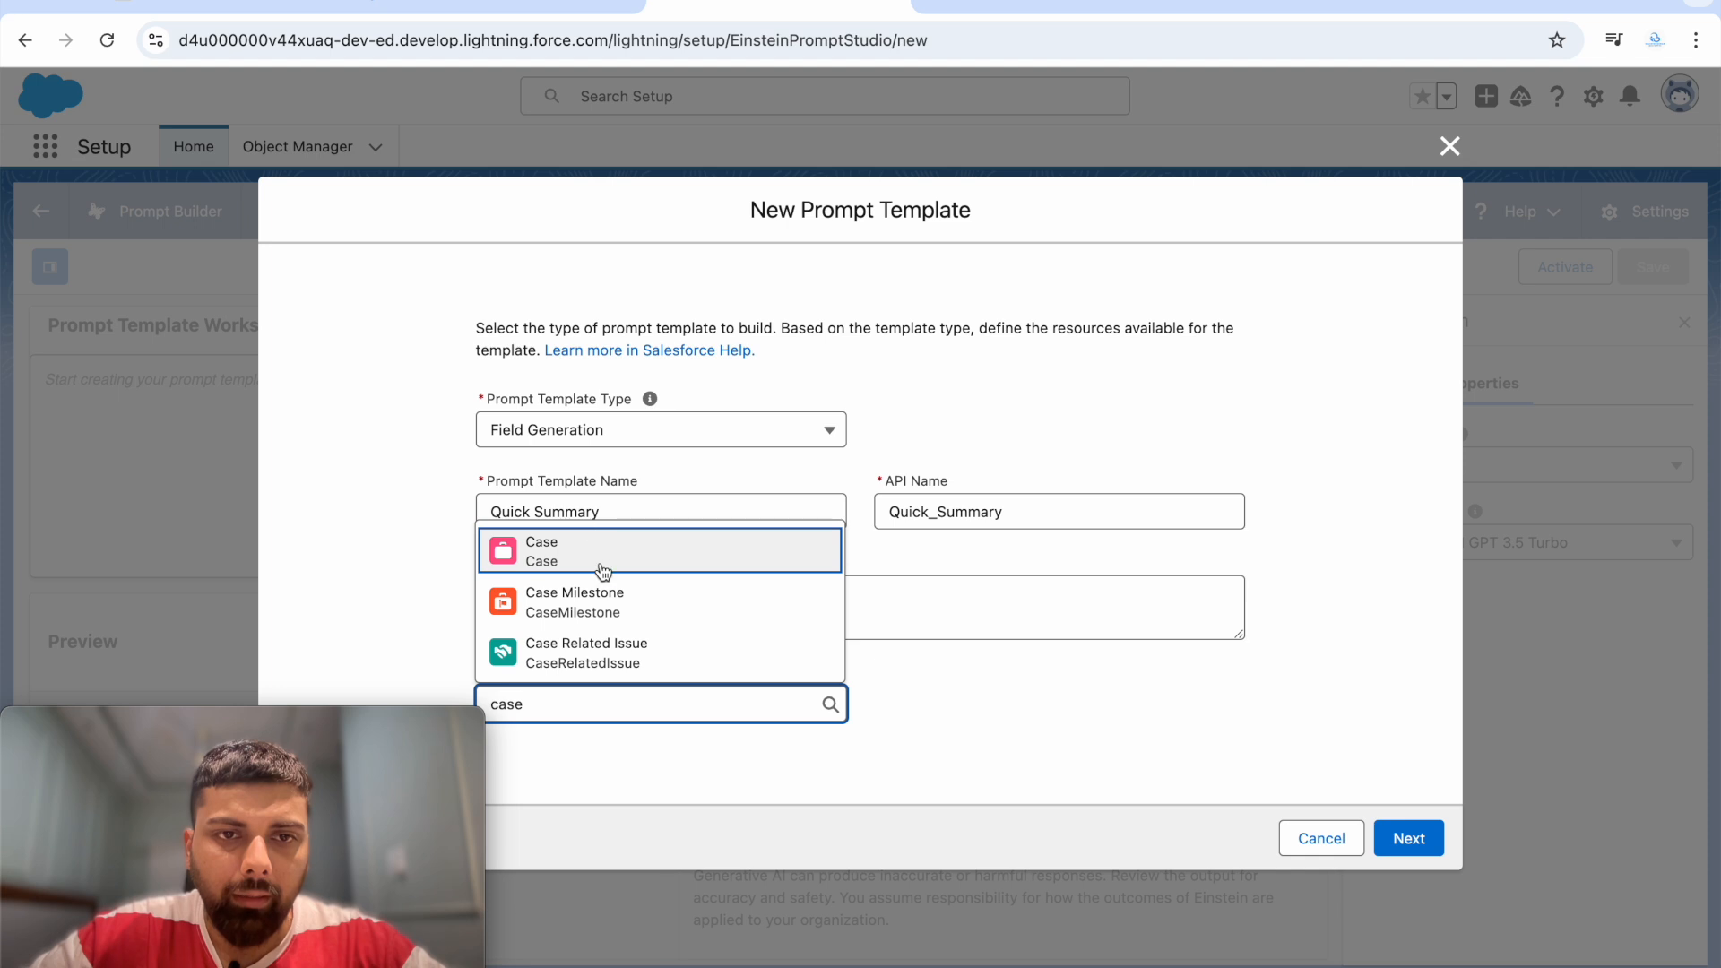
{"action": "left_click", "coordinate": [598, 567]}
{"action": "left_click", "coordinate": [930, 712]}
{"action": "type", "text": "quci"}
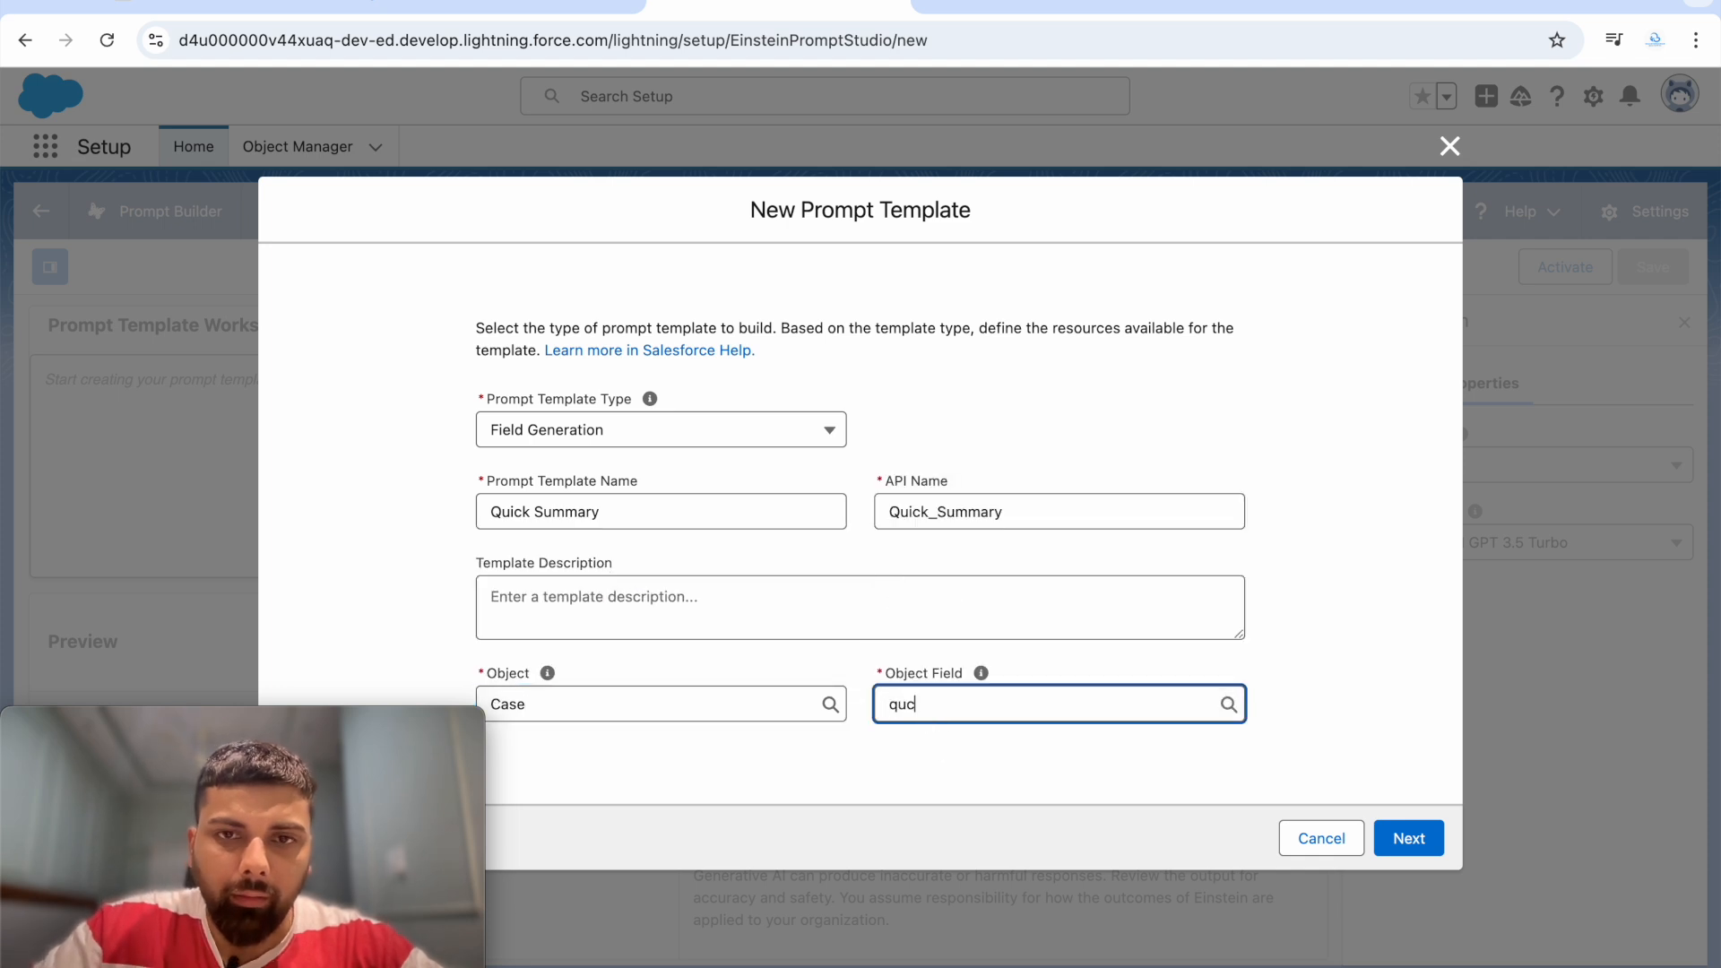
{"action": "key", "text": "BackSpace"}
{"action": "key", "text": "BackSpace"}
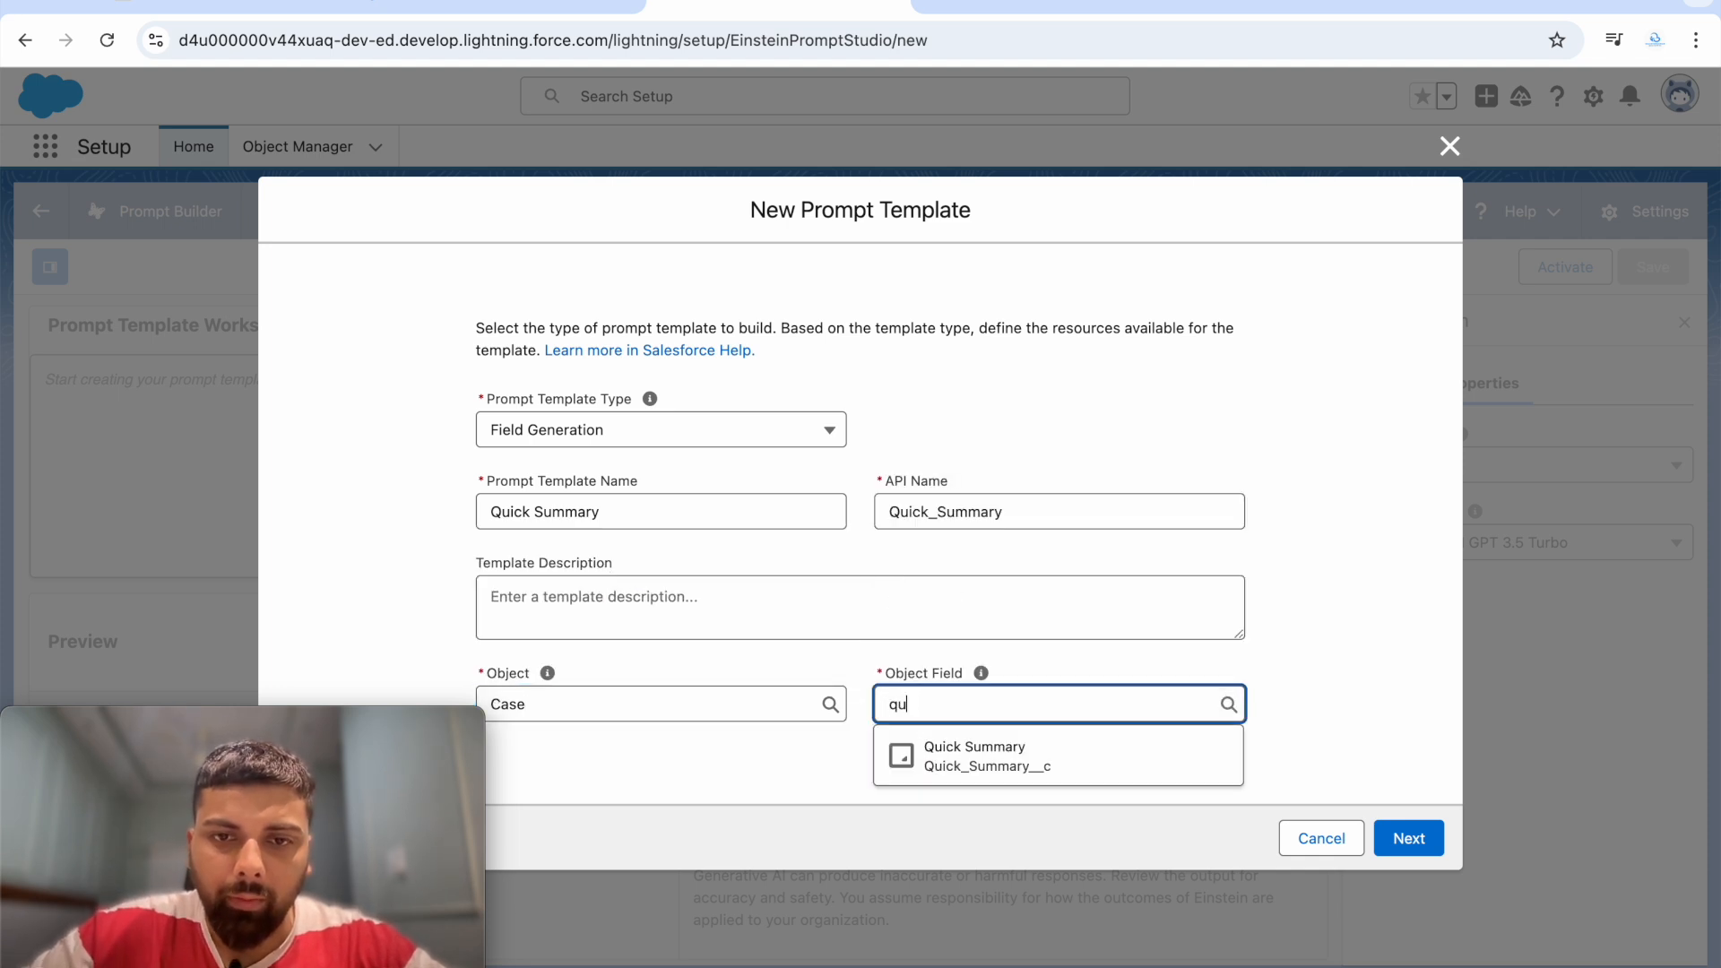
{"action": "left_click", "coordinate": [942, 760]}
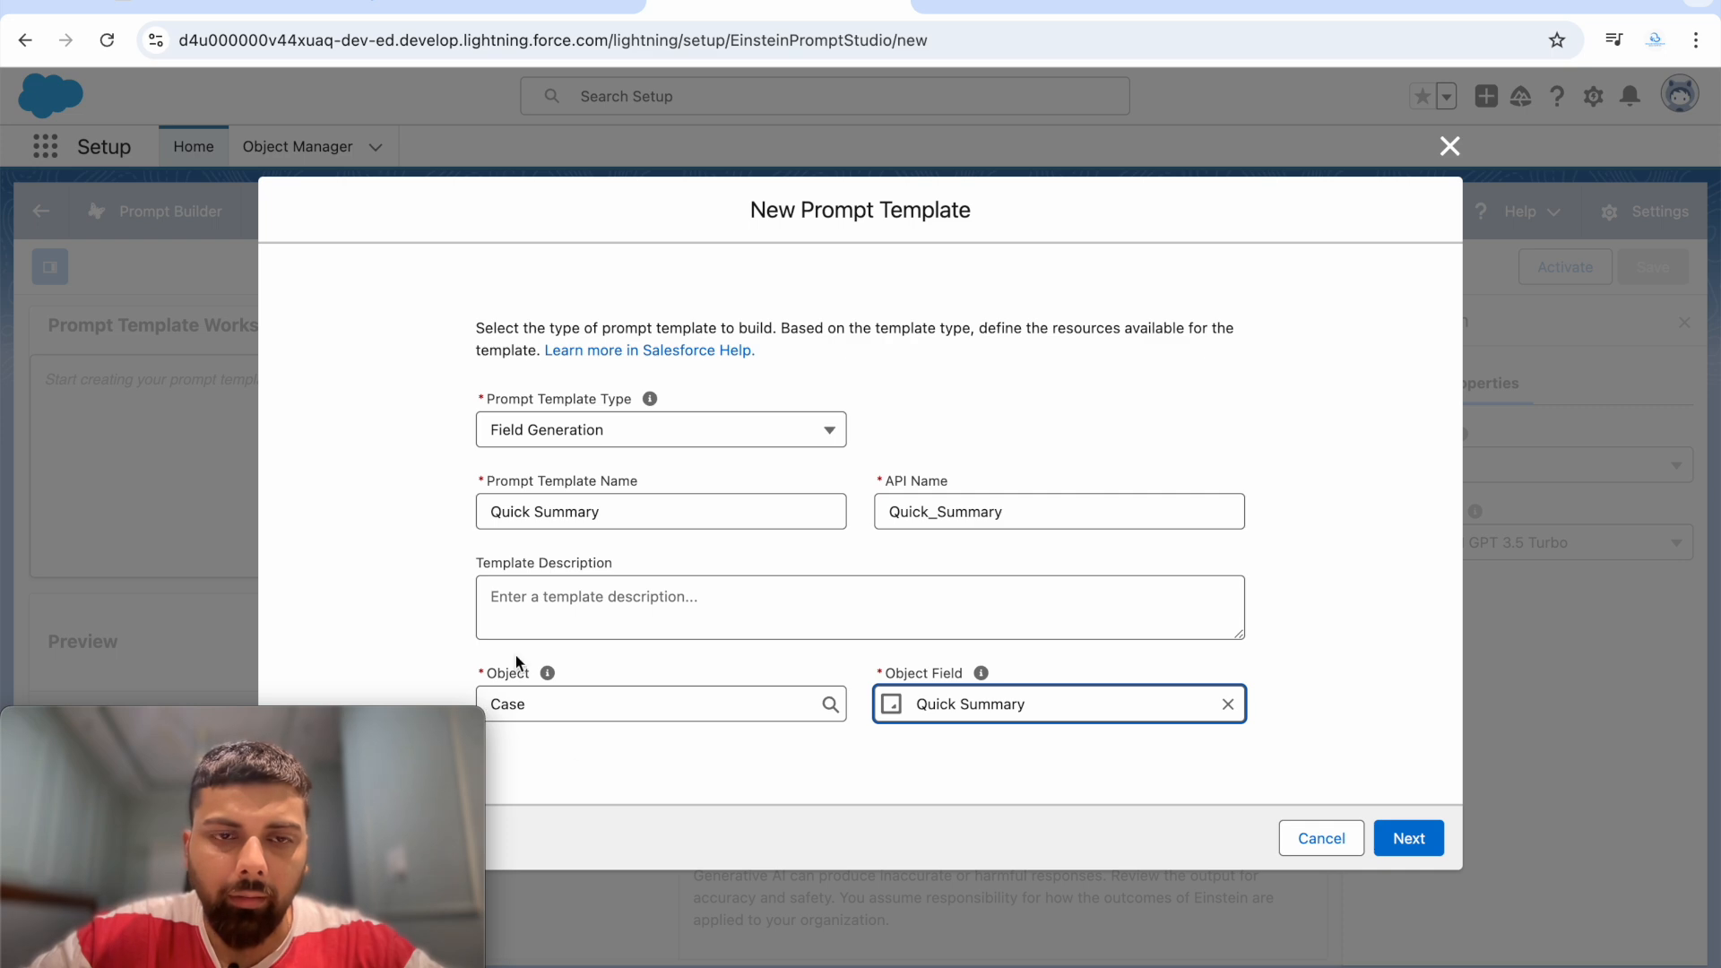
{"action": "left_click", "coordinate": [1404, 847]}
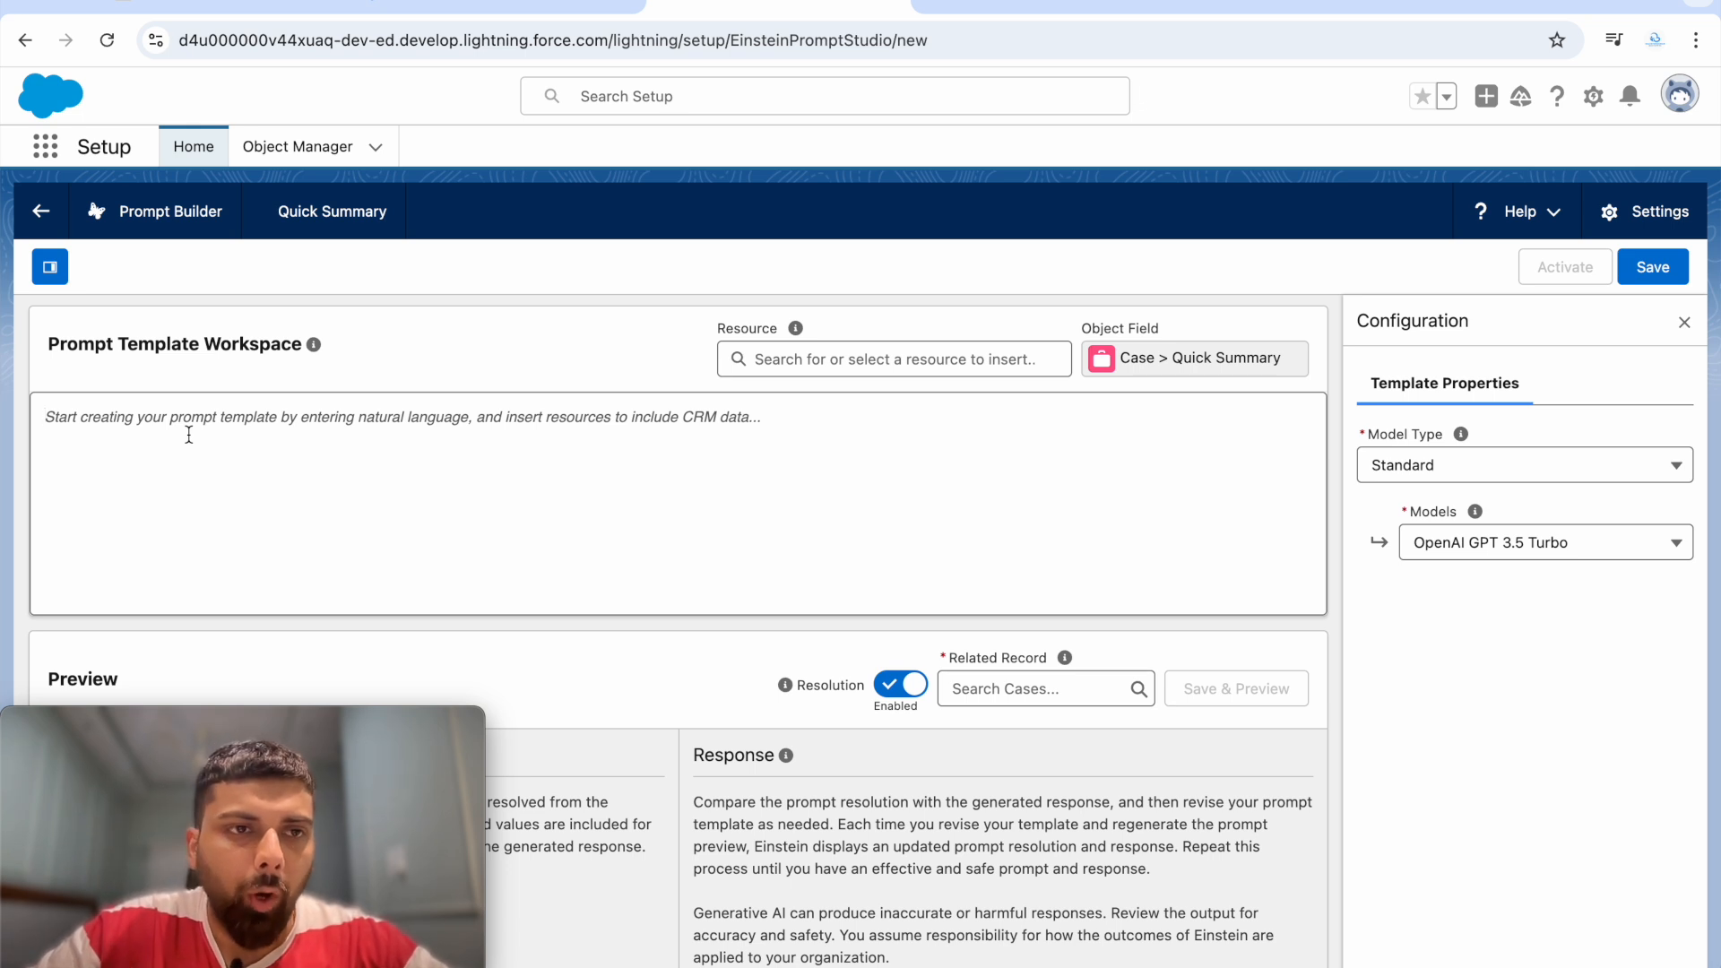
Step: Begin the prompt text in the template workspace with "Summarize the Chats"
{"action": "type", "text": "Summa"}
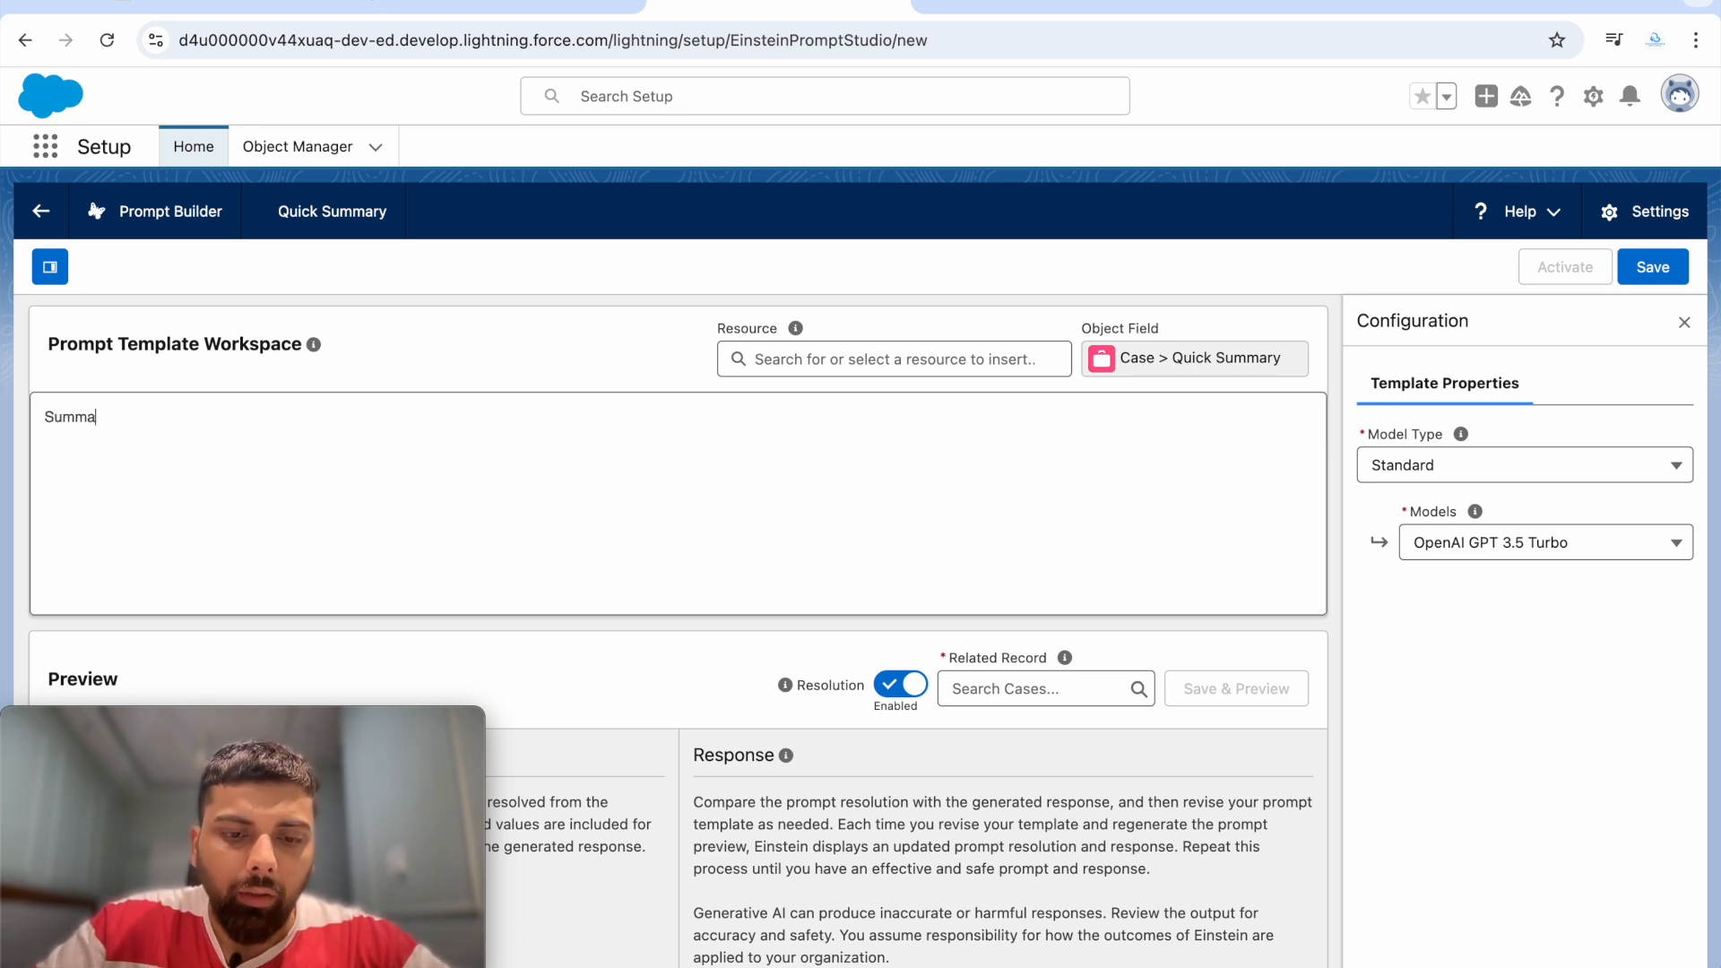
{"action": "type", "text": "rize the "}
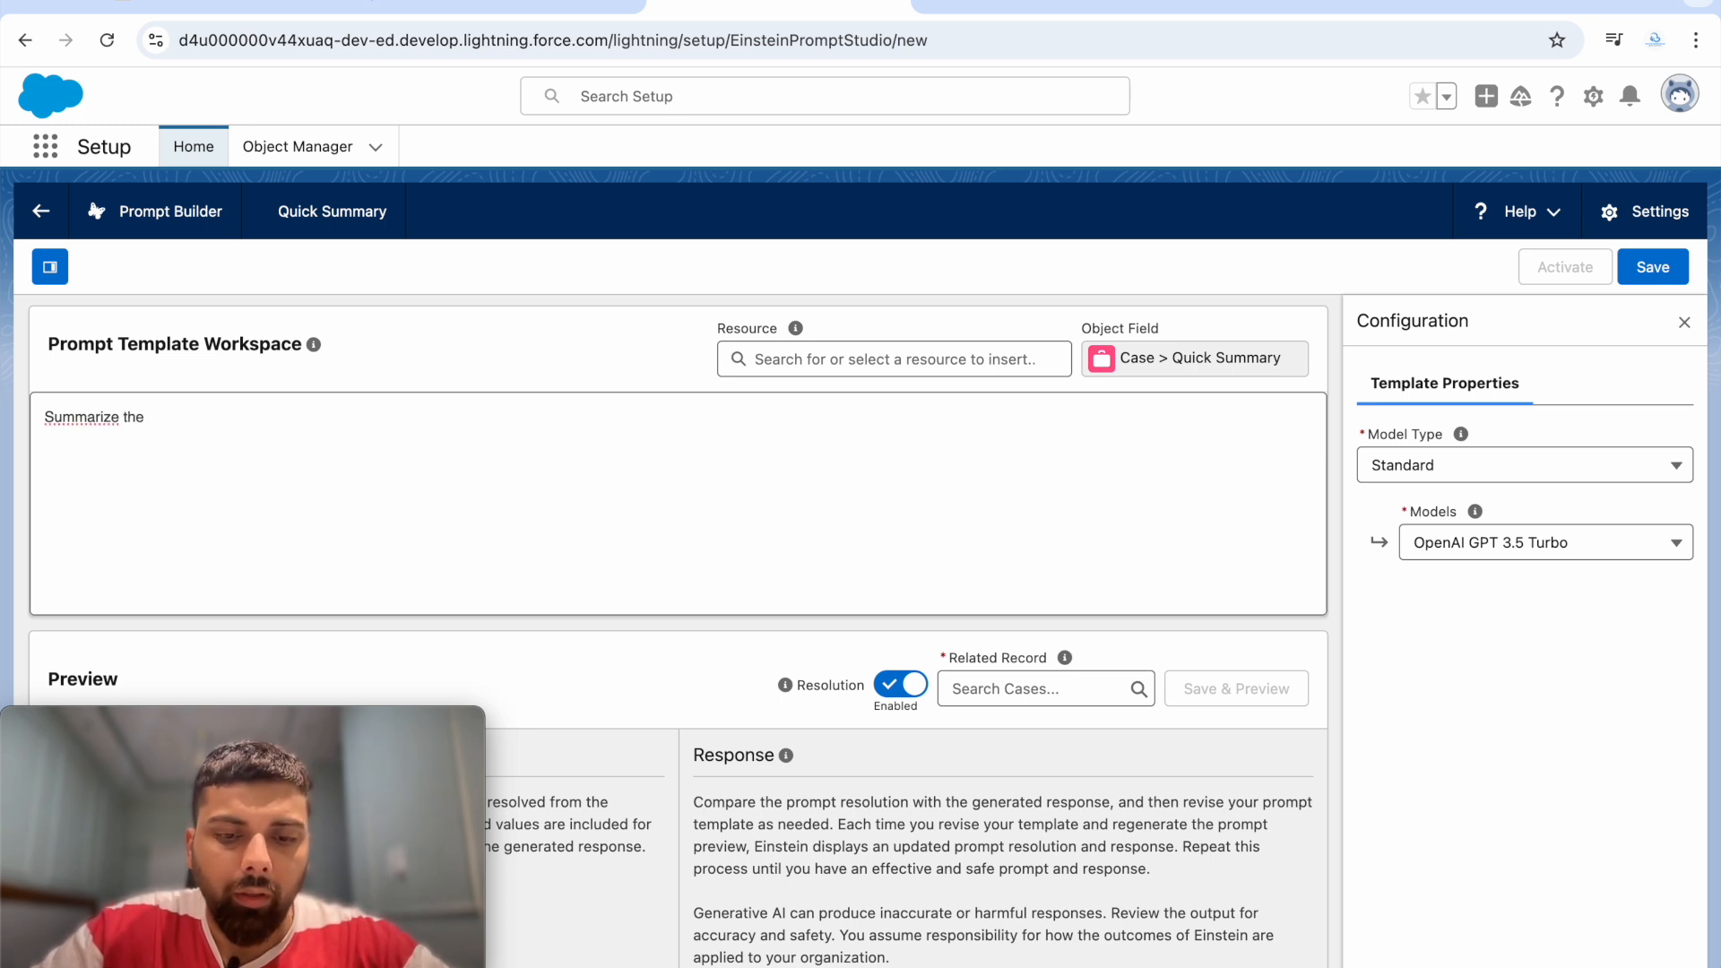
{"action": "type", "text": "Chats"}
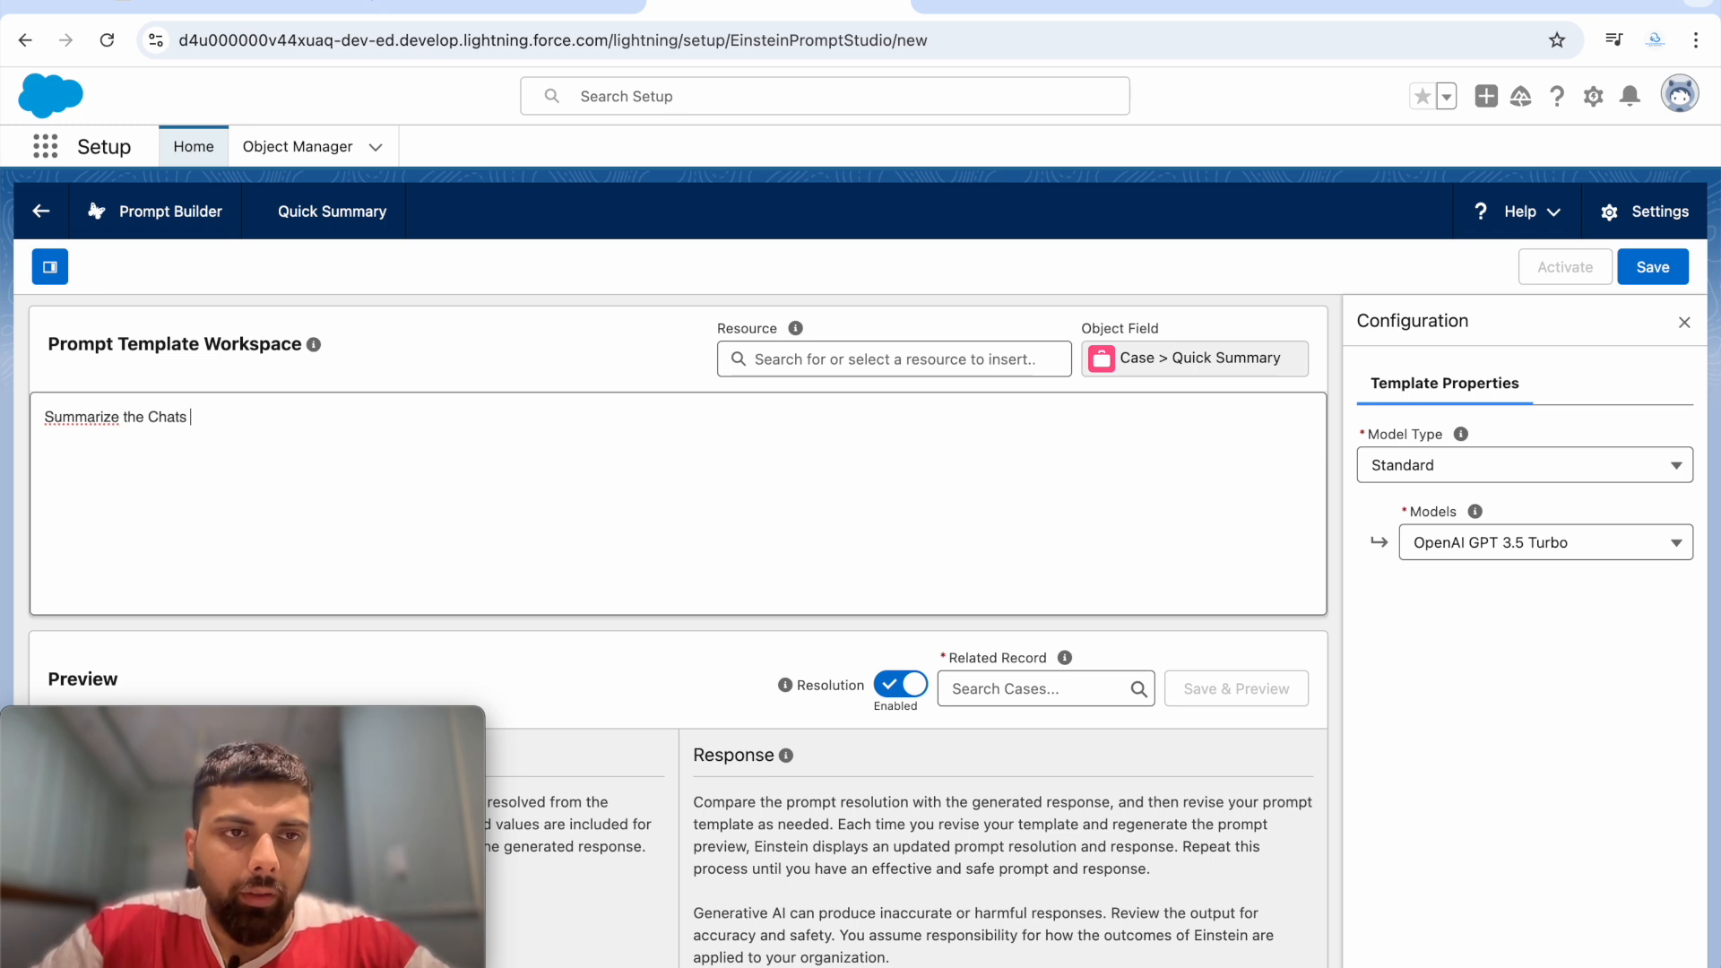
Step: Search the Case resources for "rel" and check the Current User resources for a field to insert
{"action": "left_click", "coordinate": [804, 363]}
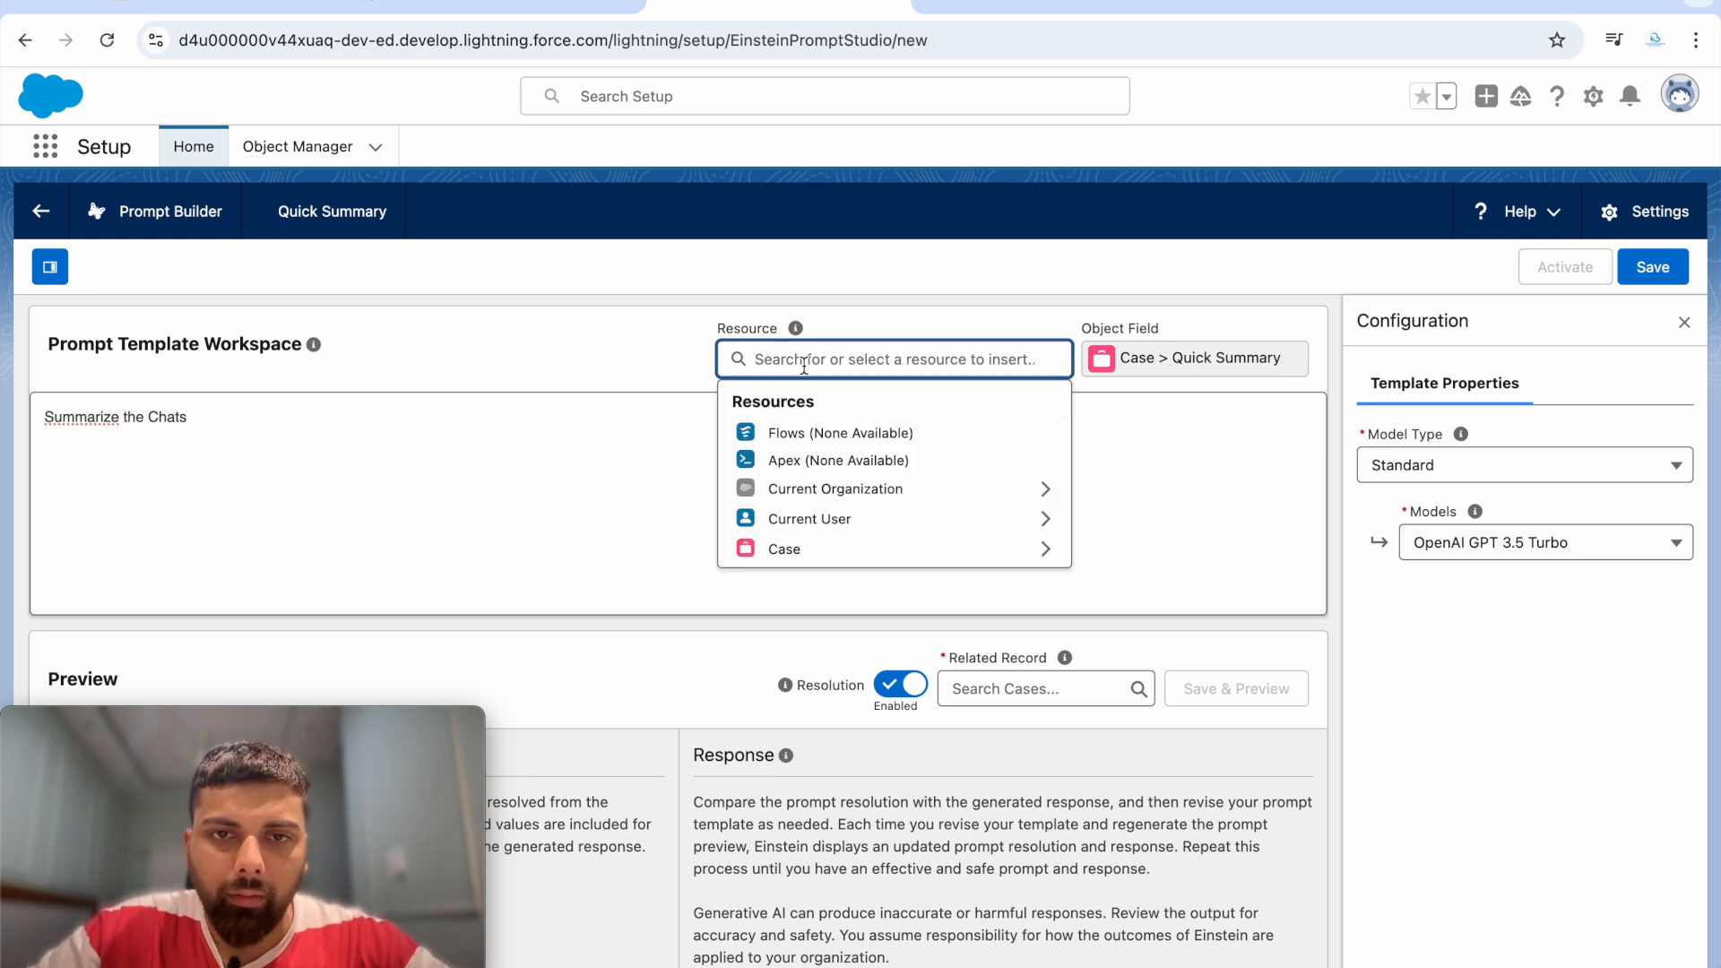
{"action": "left_click", "coordinate": [833, 548]}
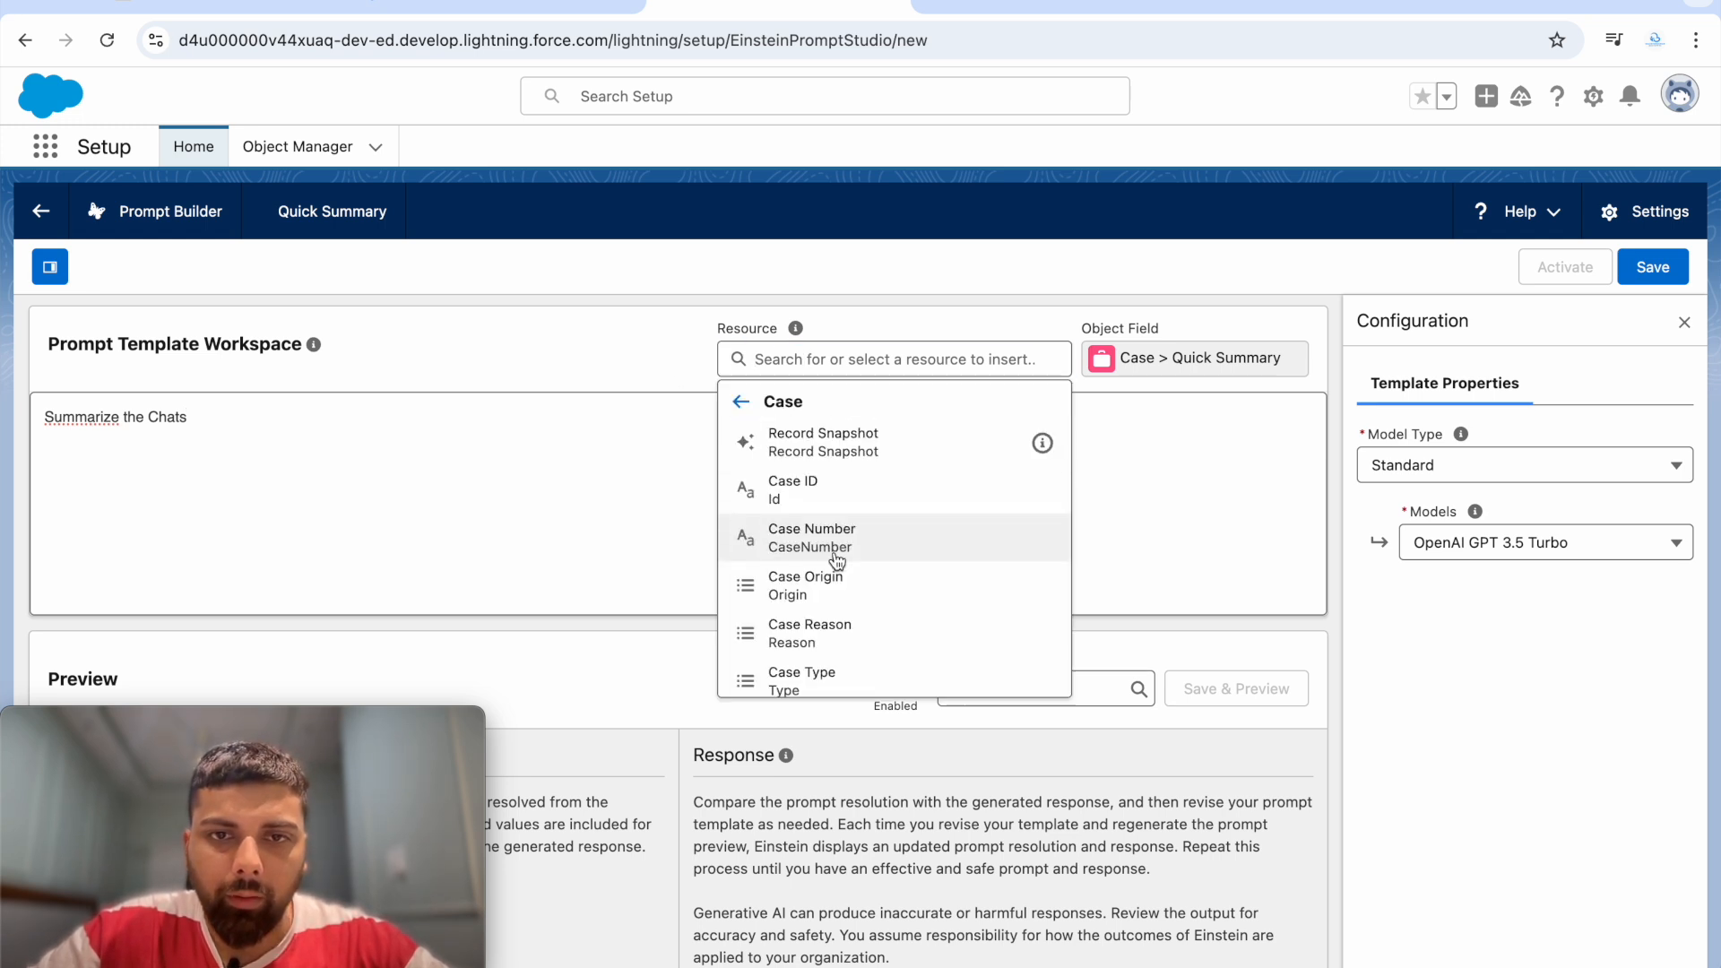
{"action": "left_click", "coordinate": [874, 359]}
{"action": "type", "text": "re;"}
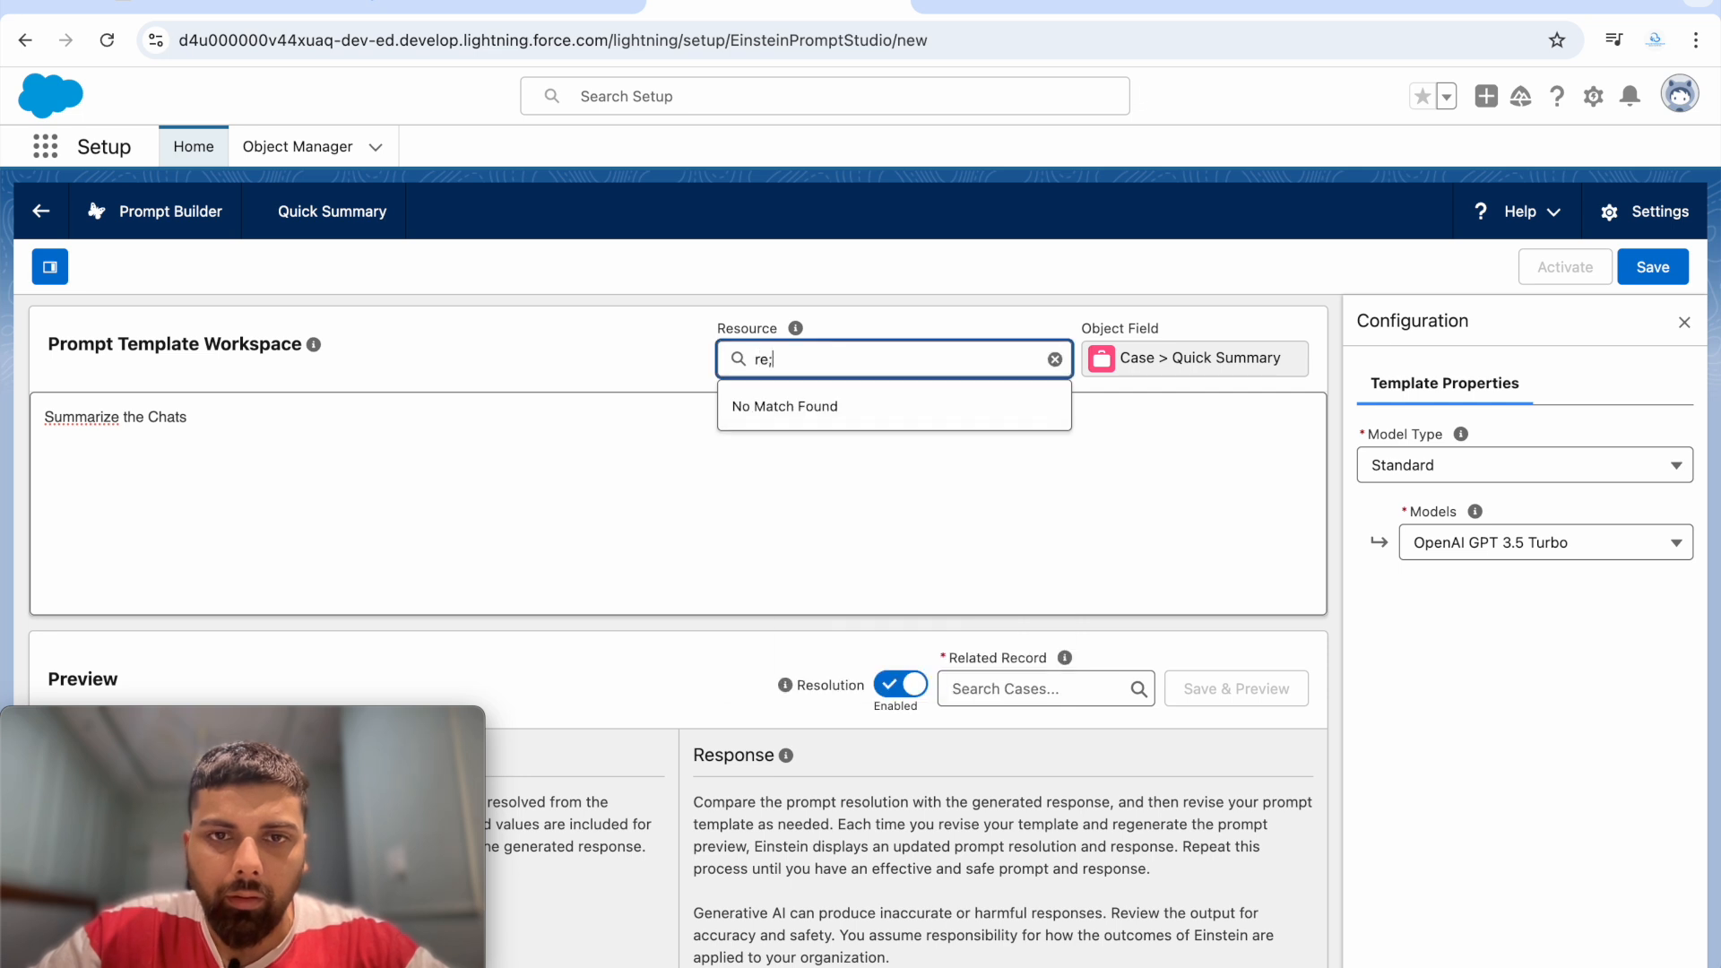
{"action": "key", "text": "BackSpace"}
{"action": "type", "text": "l"}
{"action": "key", "text": "BackSpace"}
{"action": "type", "text": "l"}
{"action": "key", "text": "BackSpace"}
{"action": "key", "text": "BackSpace"}
{"action": "key", "text": "BackSpace"}
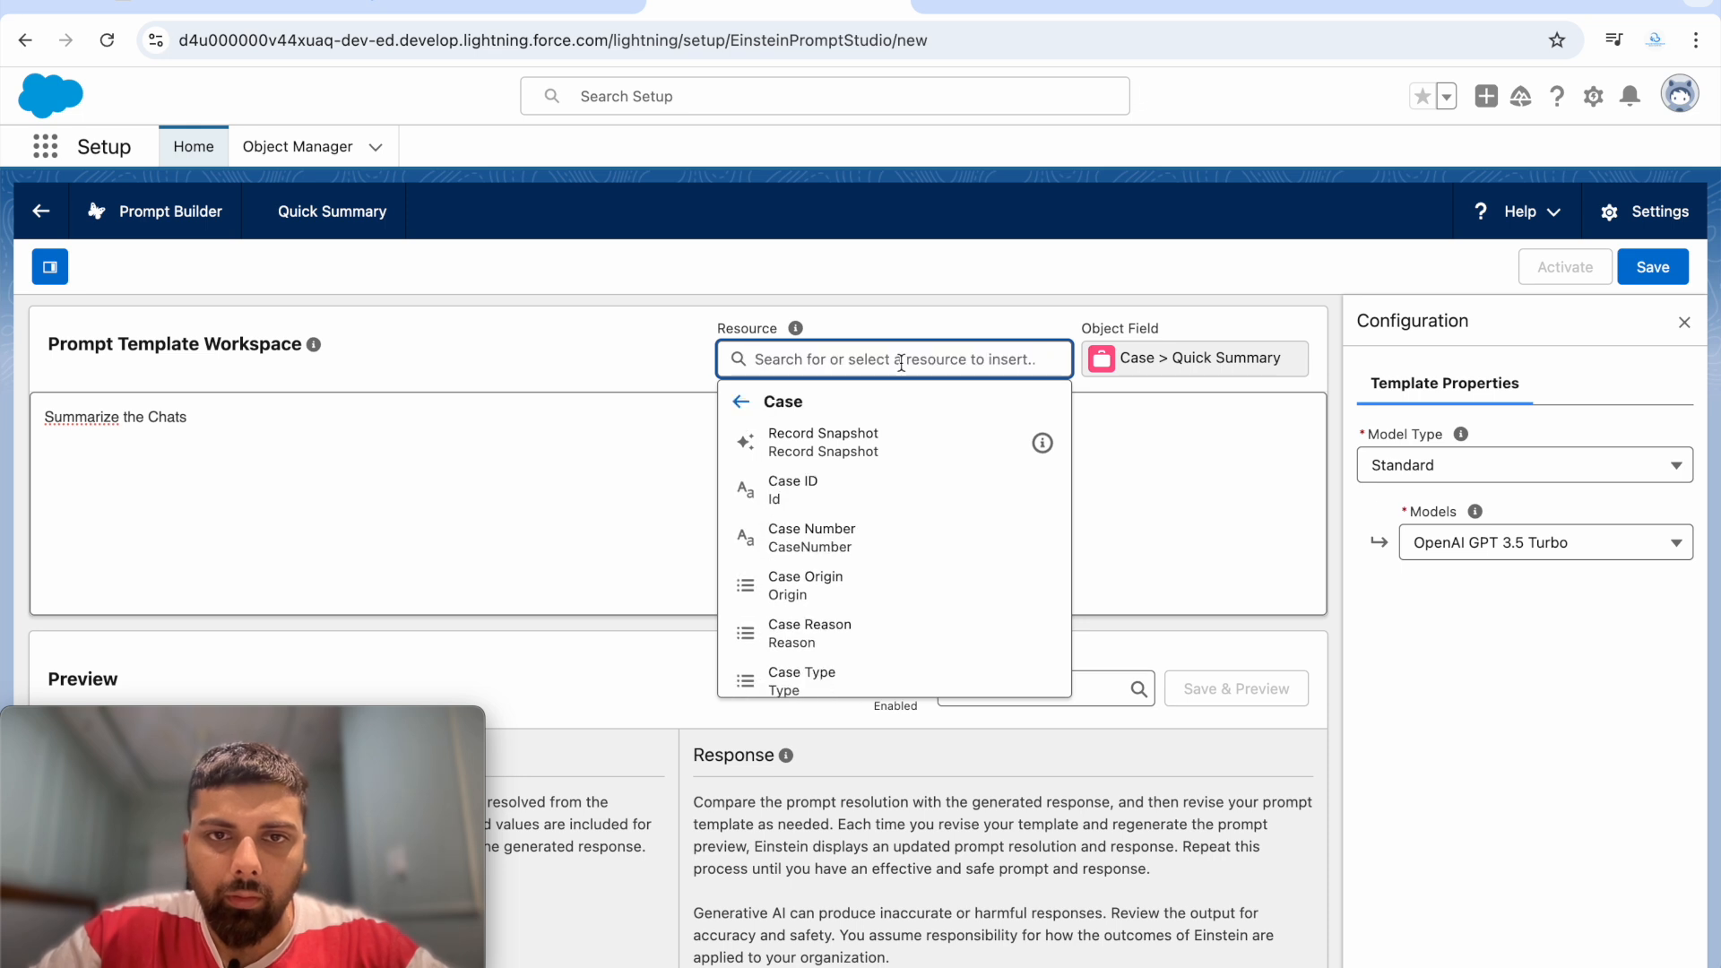
{"action": "left_click", "coordinate": [741, 401]}
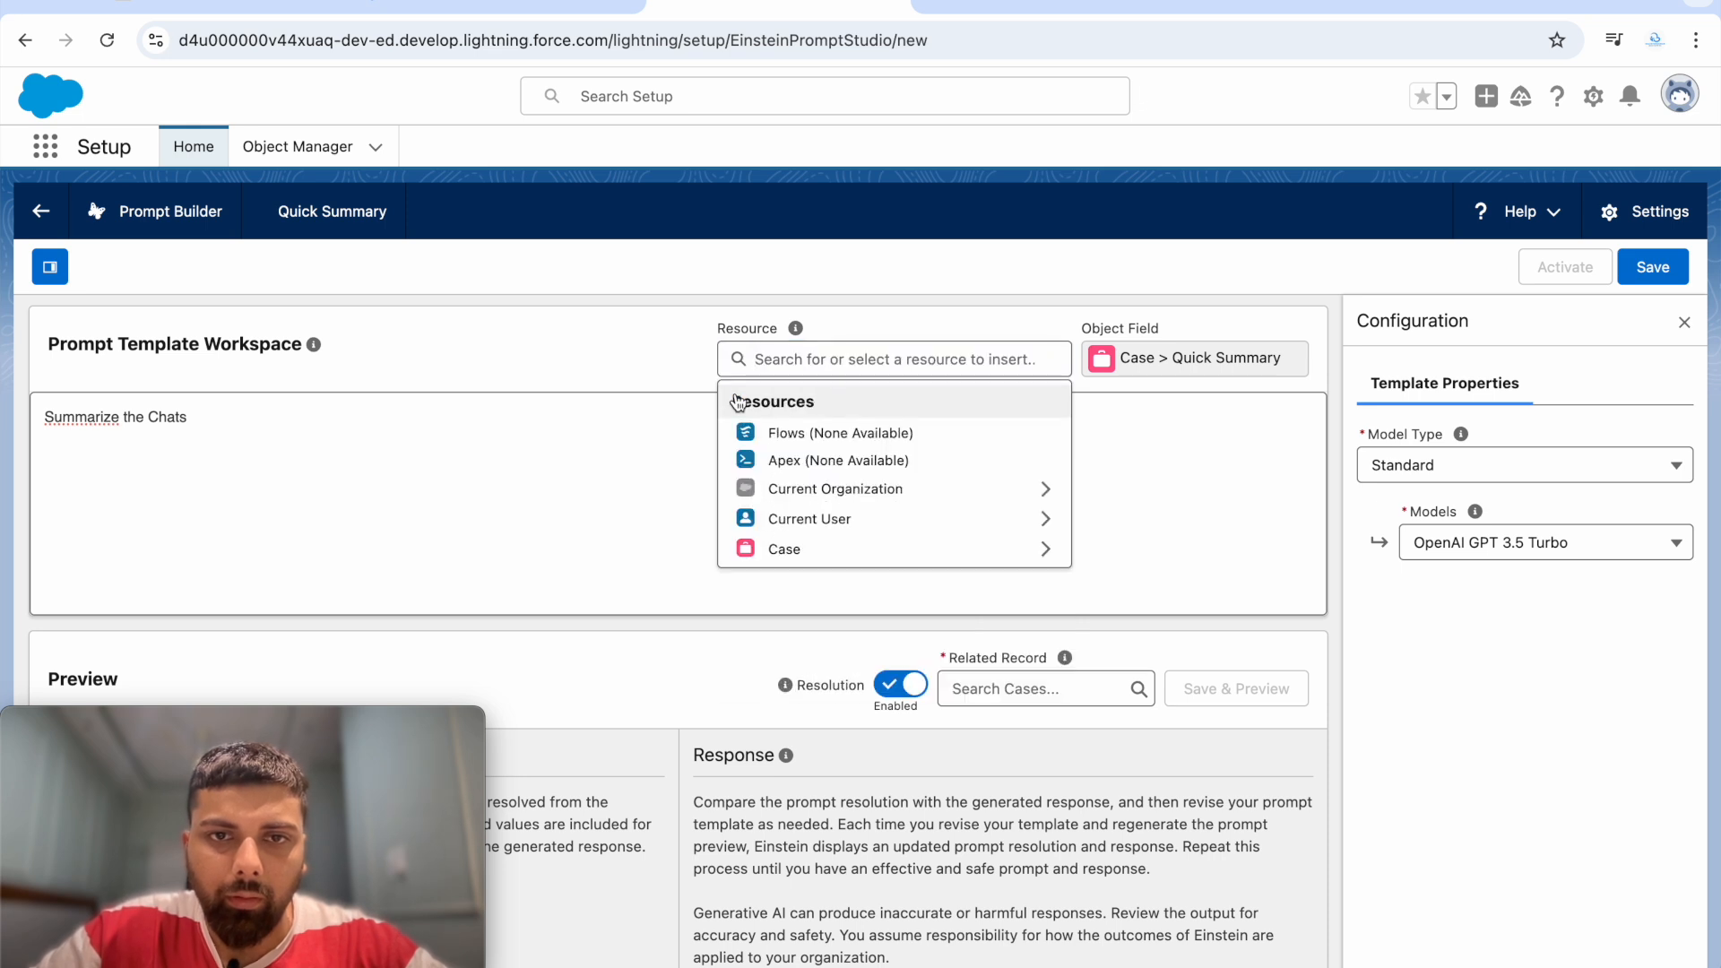
{"action": "left_click", "coordinate": [795, 520]}
{"action": "left_click", "coordinate": [761, 400]}
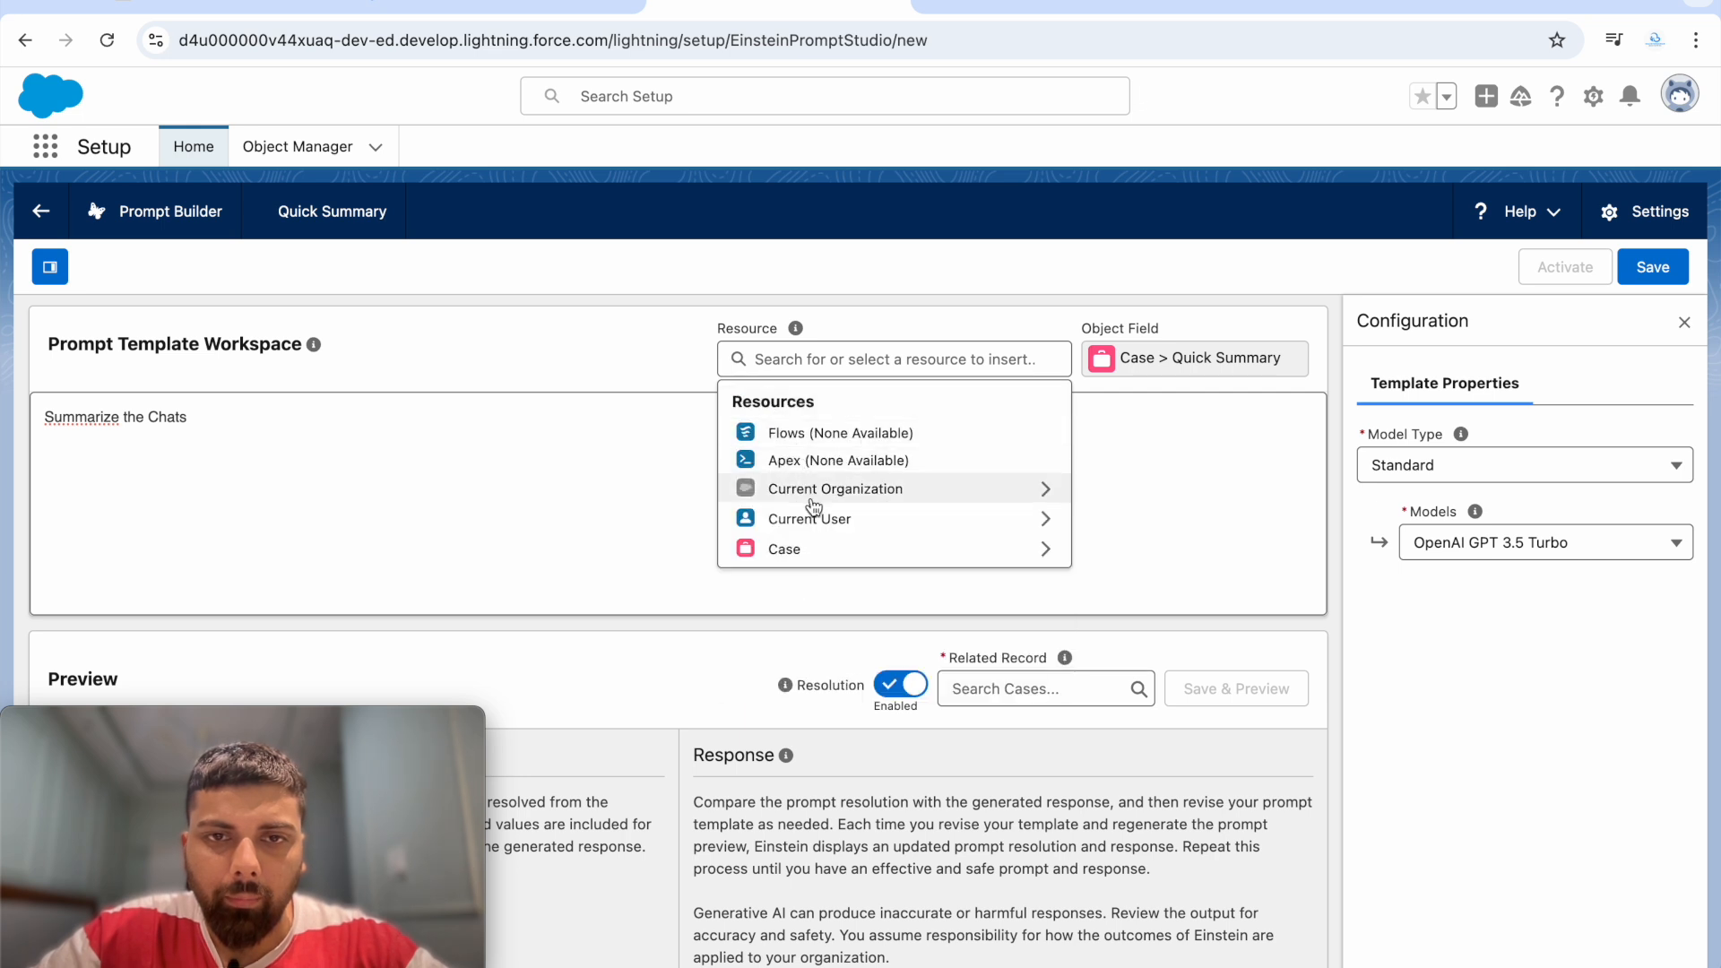
Step: Insert the Case Internal Comments field as a resource after "Summarize the Chats"
{"action": "left_click", "coordinate": [820, 559]}
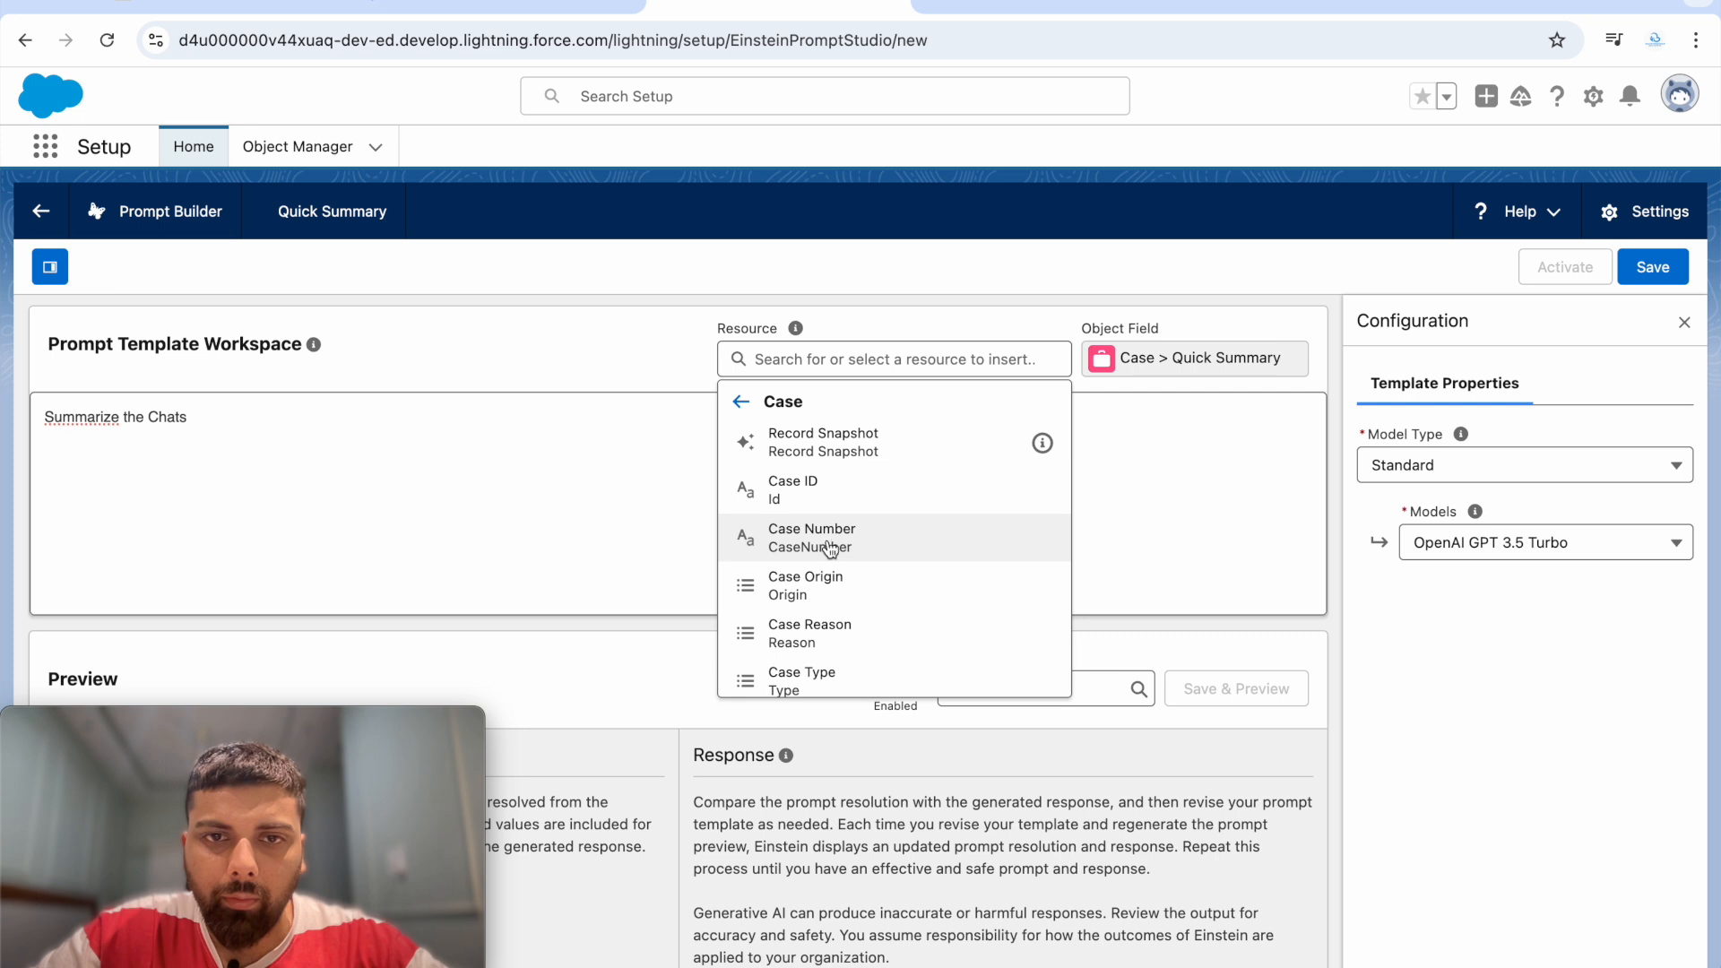
{"action": "scroll", "coordinate": [821, 565], "scroll_direction": "down", "scroll_amount": 3}
{"action": "scroll", "coordinate": [825, 538], "scroll_direction": "up", "scroll_amount": 2}
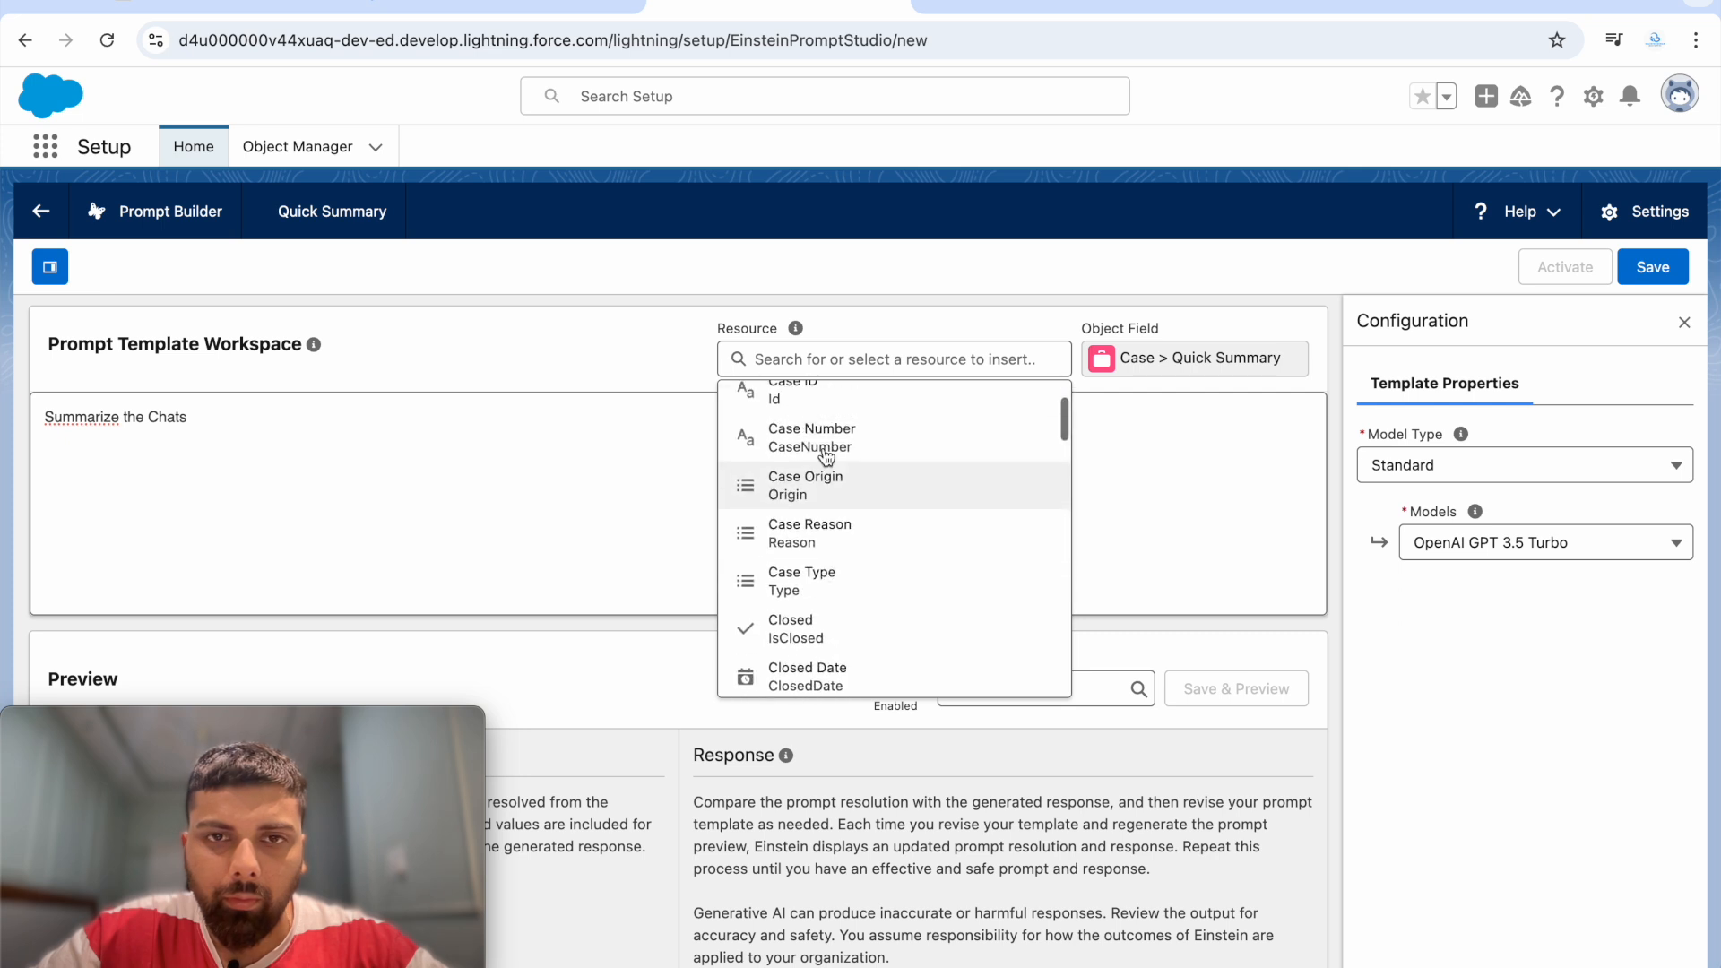
{"action": "type", "text": "com"}
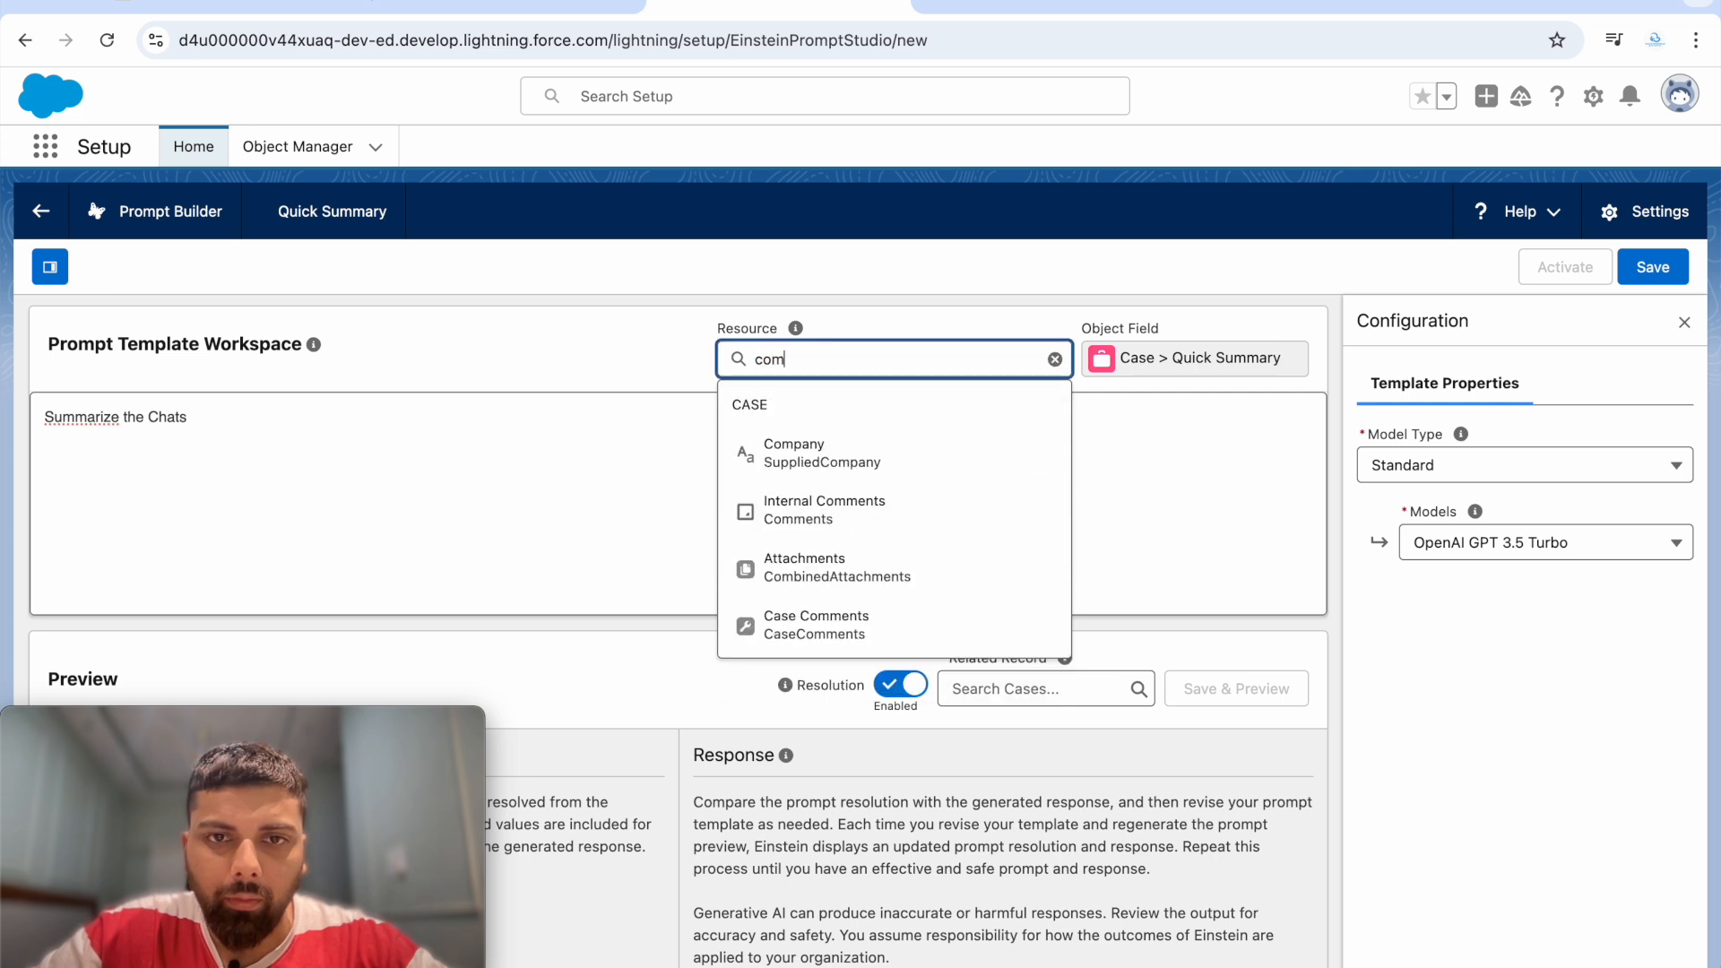
{"action": "left_click", "coordinate": [803, 511]}
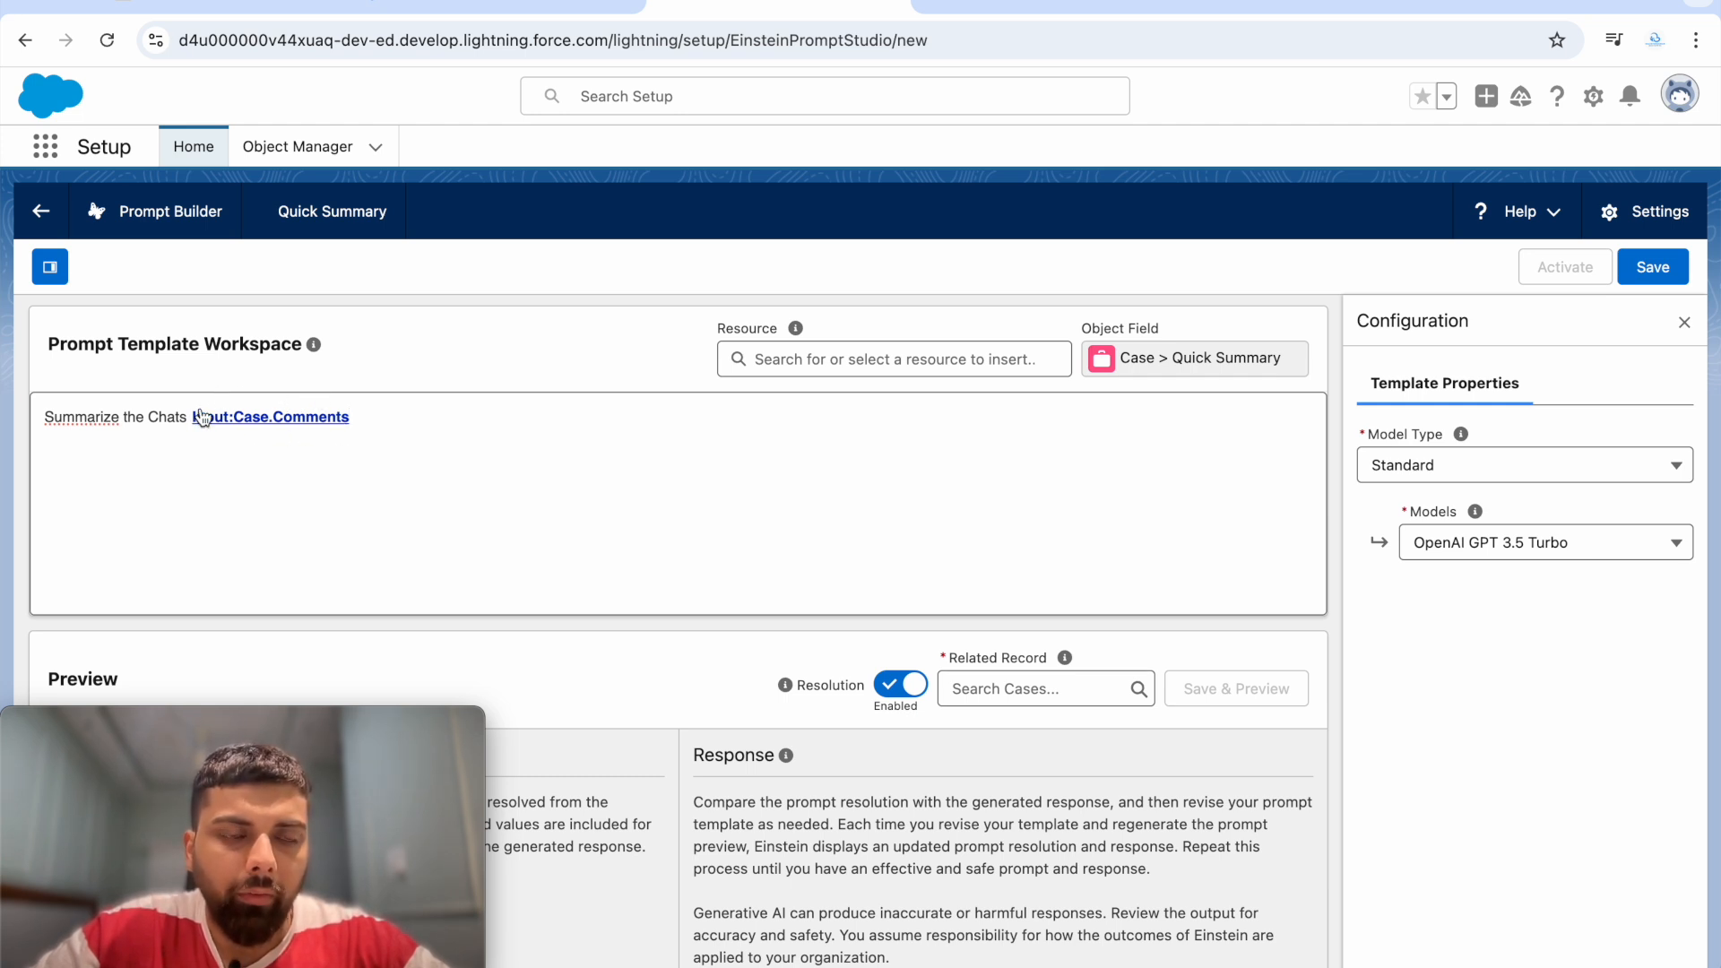
Step: Continue the prompt after the comments field with "and Priority , case type and its subject"
{"action": "left_click", "coordinate": [369, 414]}
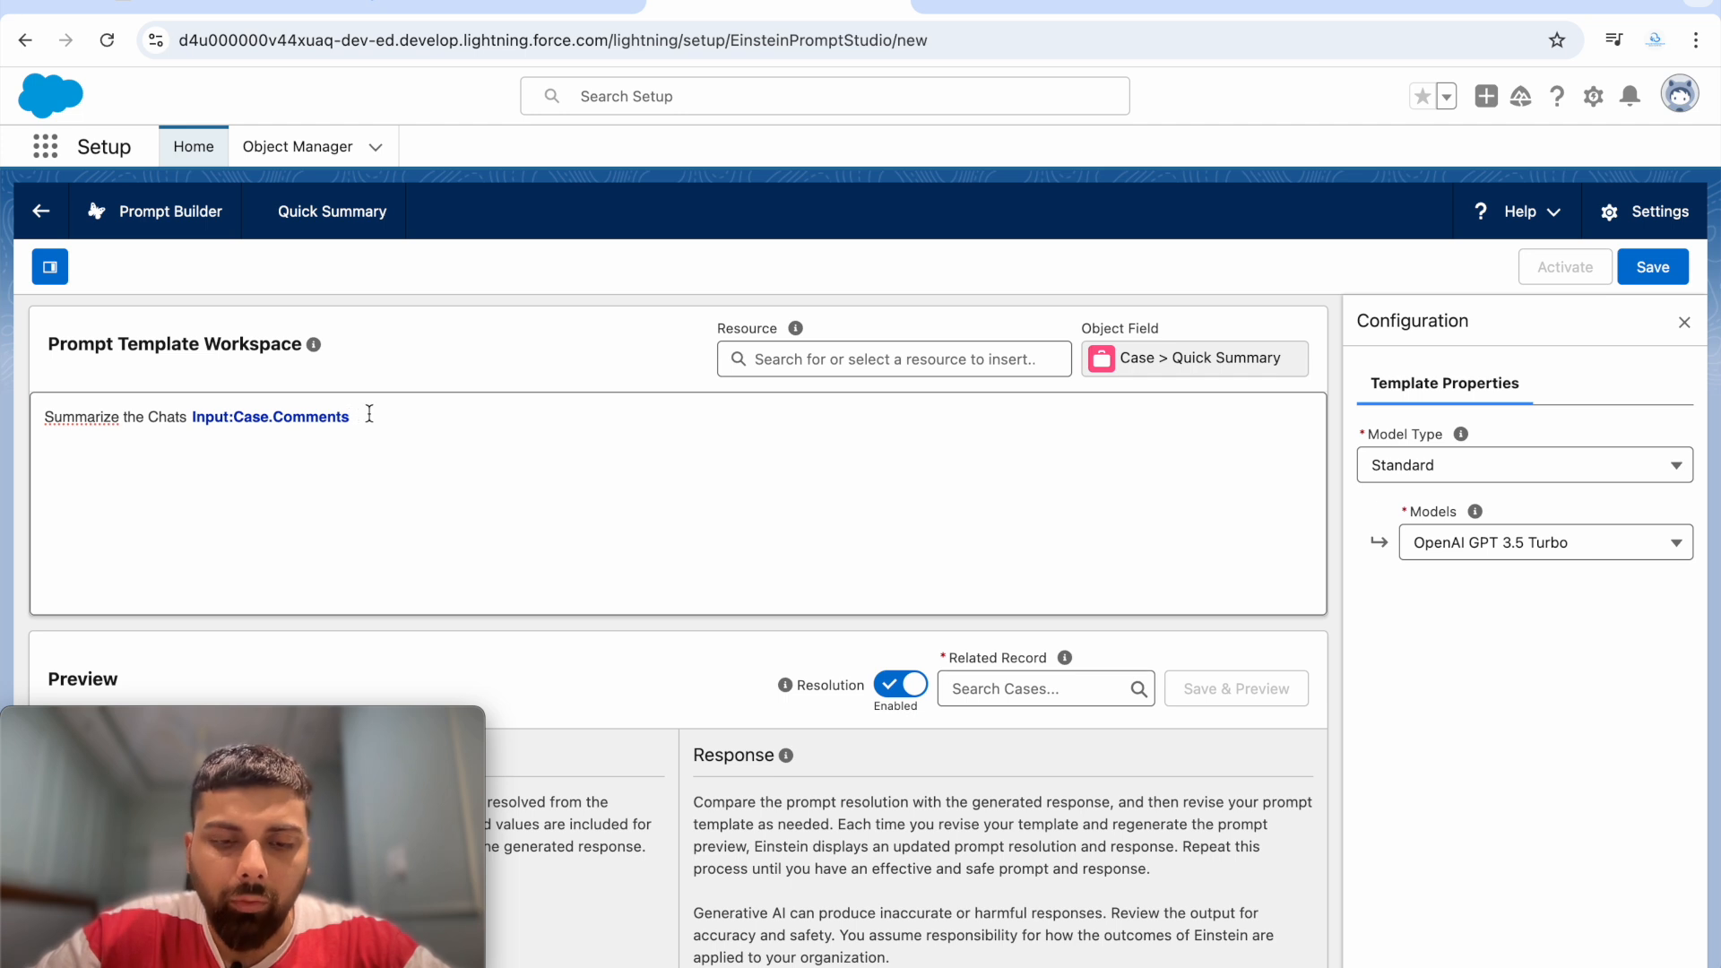
{"action": "type", "text": "and"}
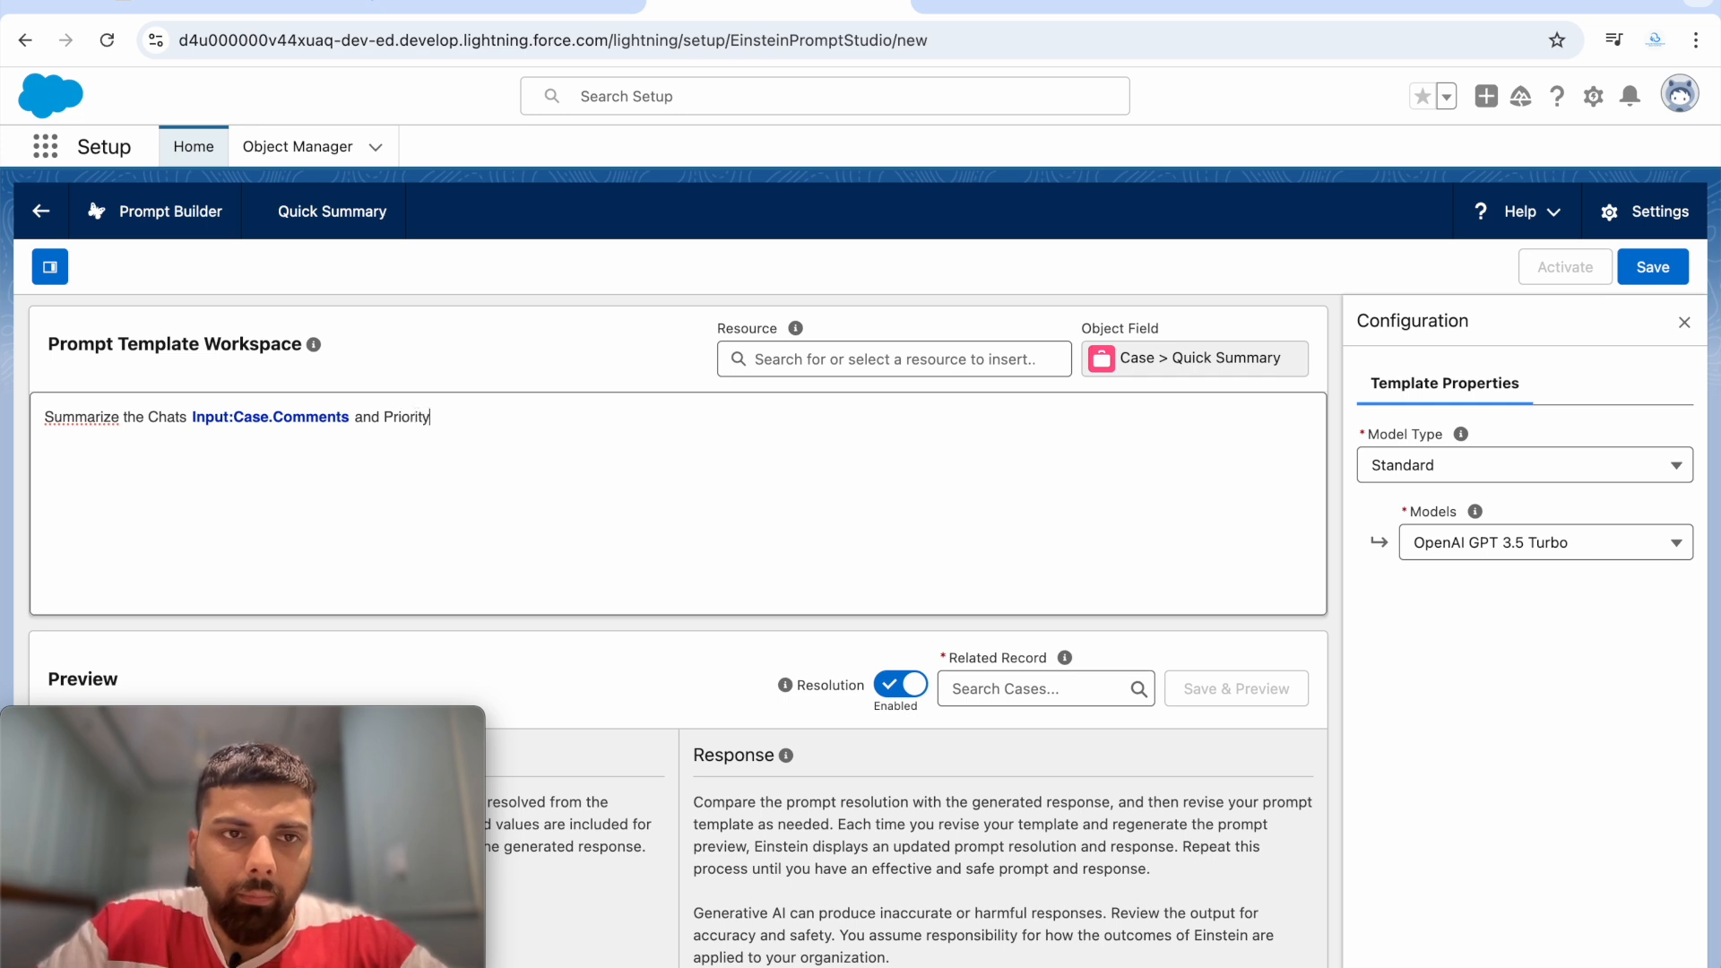
{"action": "type", "text": "Priority , case type"}
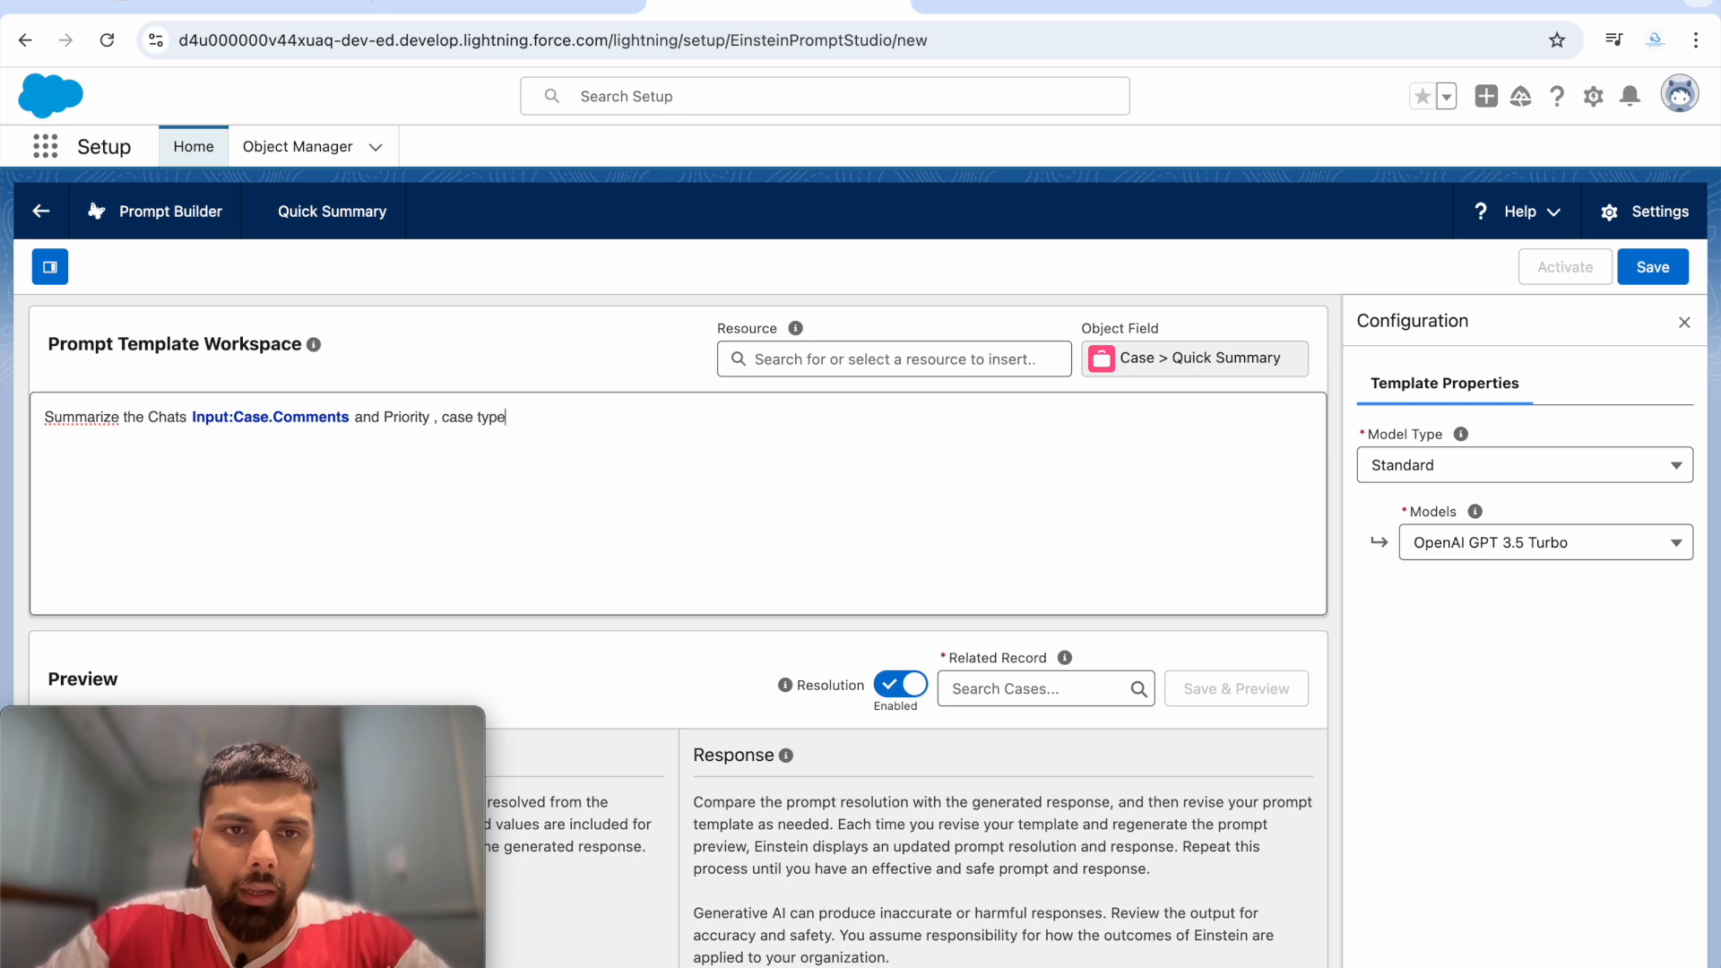
{"action": "type", "text": " and its s"}
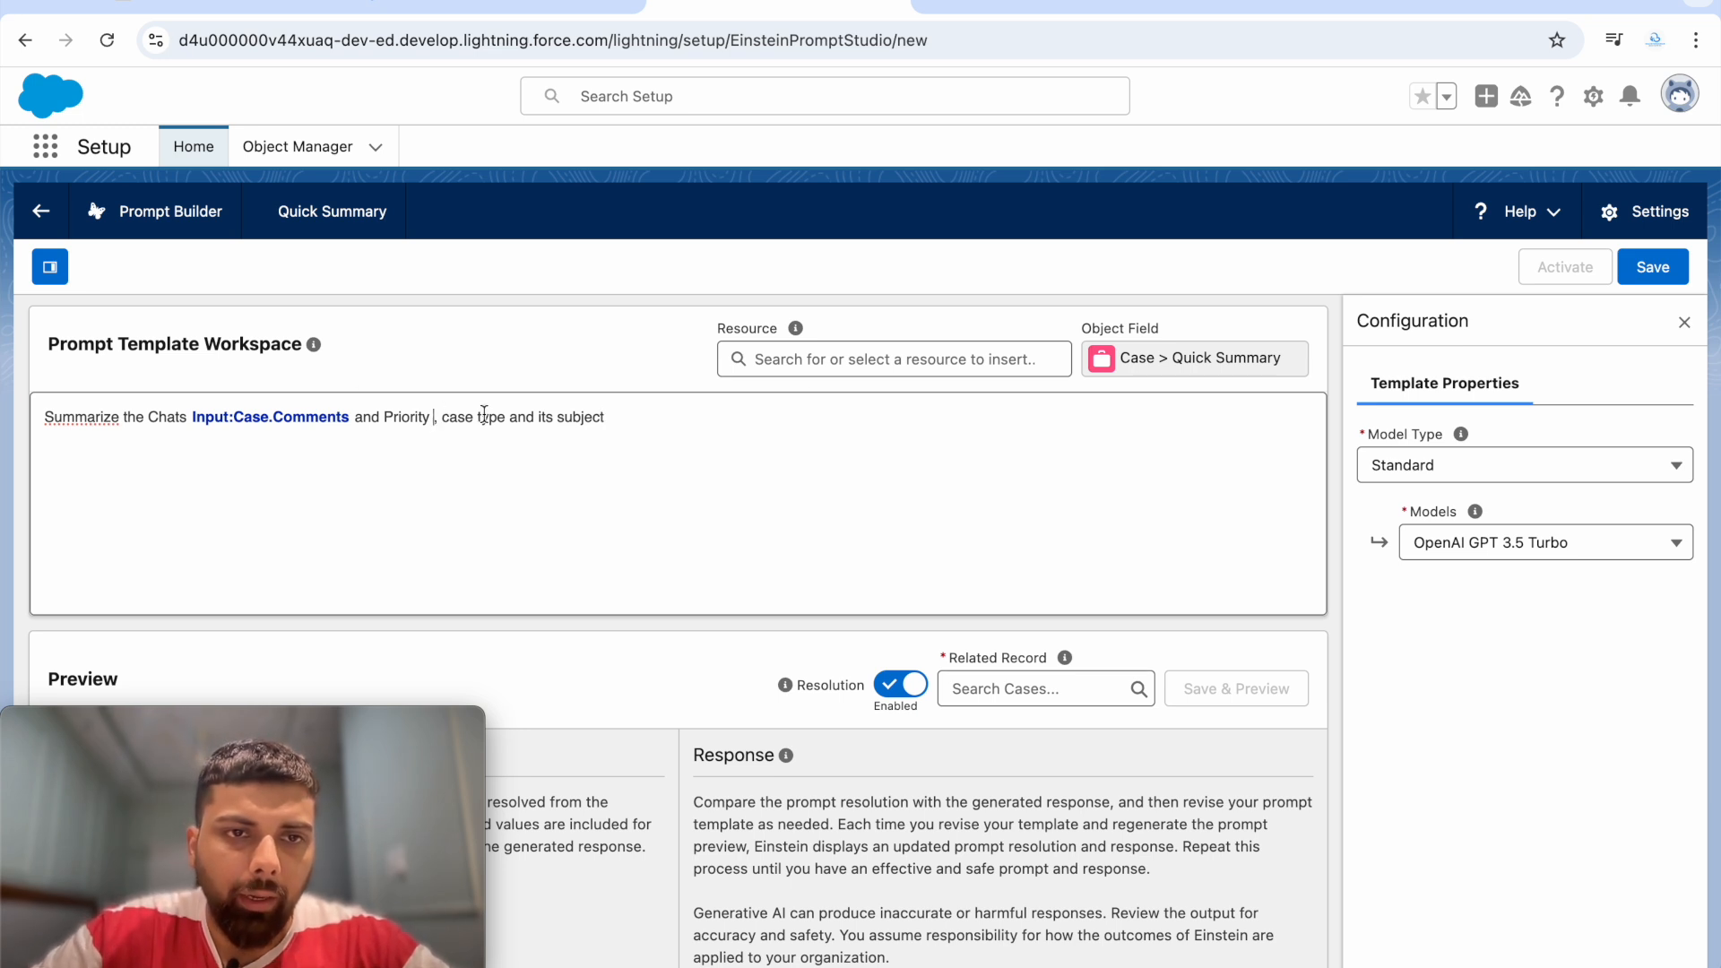
Step: Insert the Case Priority field as a resource after the word "Priority" in the prompt
{"action": "left_click", "coordinate": [837, 359]}
{"action": "left_click", "coordinate": [829, 548]}
{"action": "left_click", "coordinate": [801, 367]}
{"action": "type", "text": "pr"}
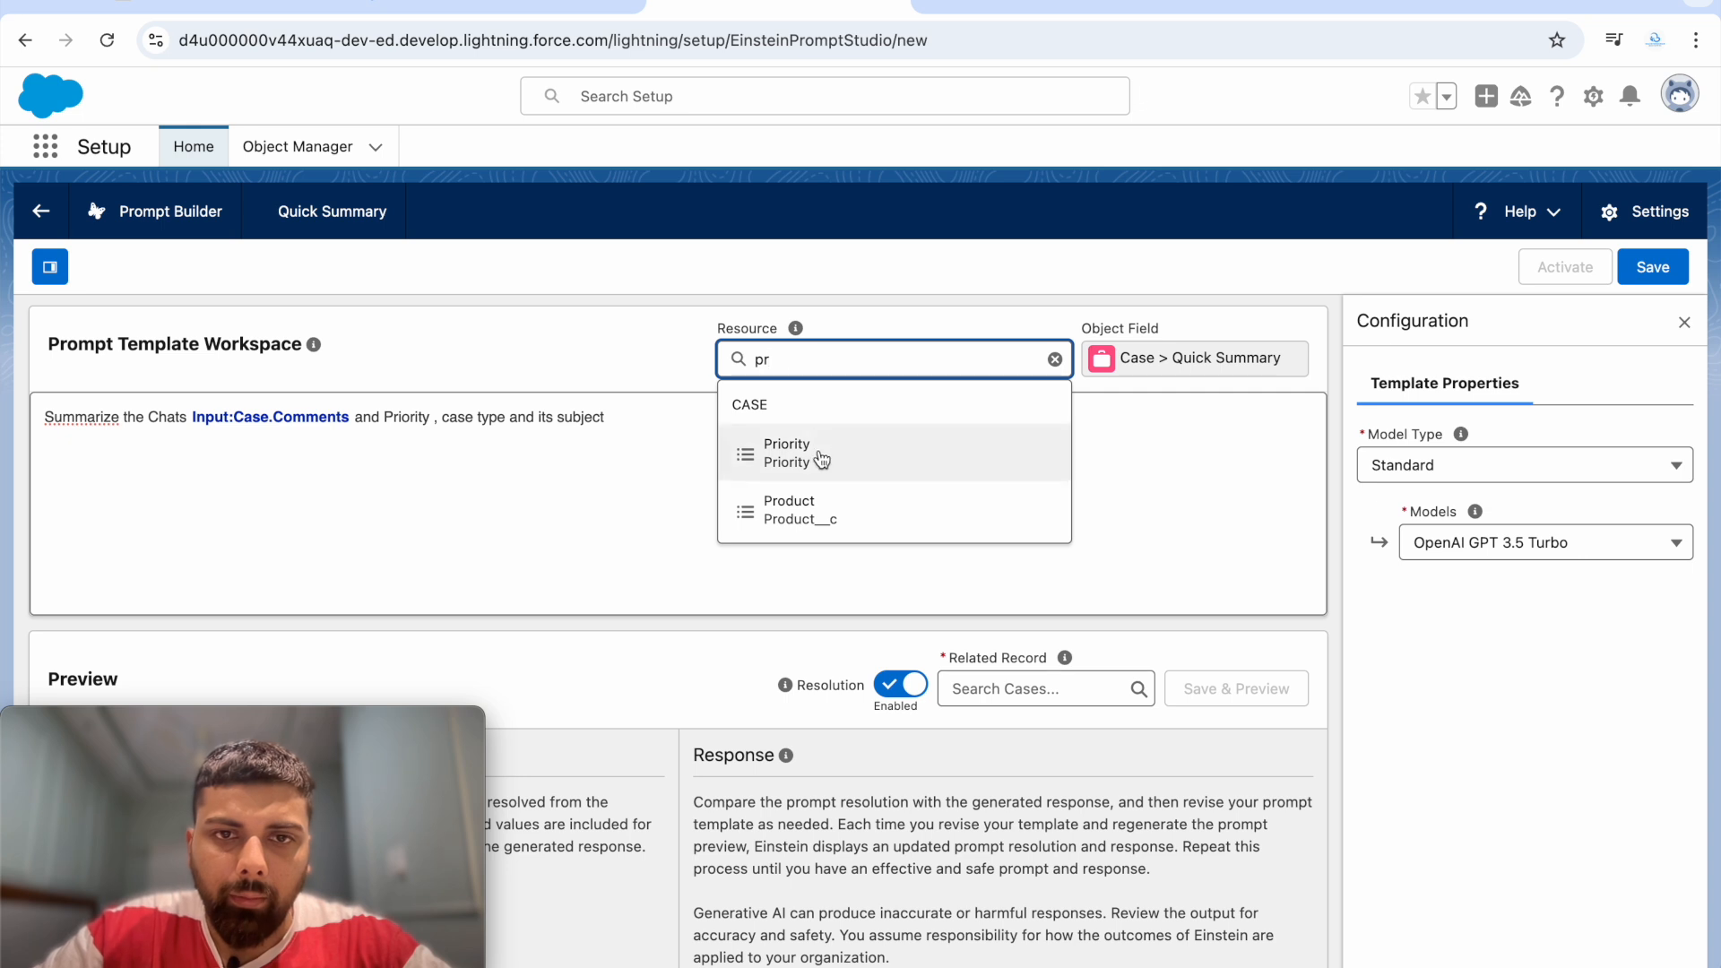
{"action": "left_click", "coordinate": [820, 445]}
Step: Insert the Case Type field as a resource after "case type" in the prompt
{"action": "left_click", "coordinate": [644, 419]}
{"action": "left_click", "coordinate": [771, 359]}
{"action": "left_click", "coordinate": [789, 547]}
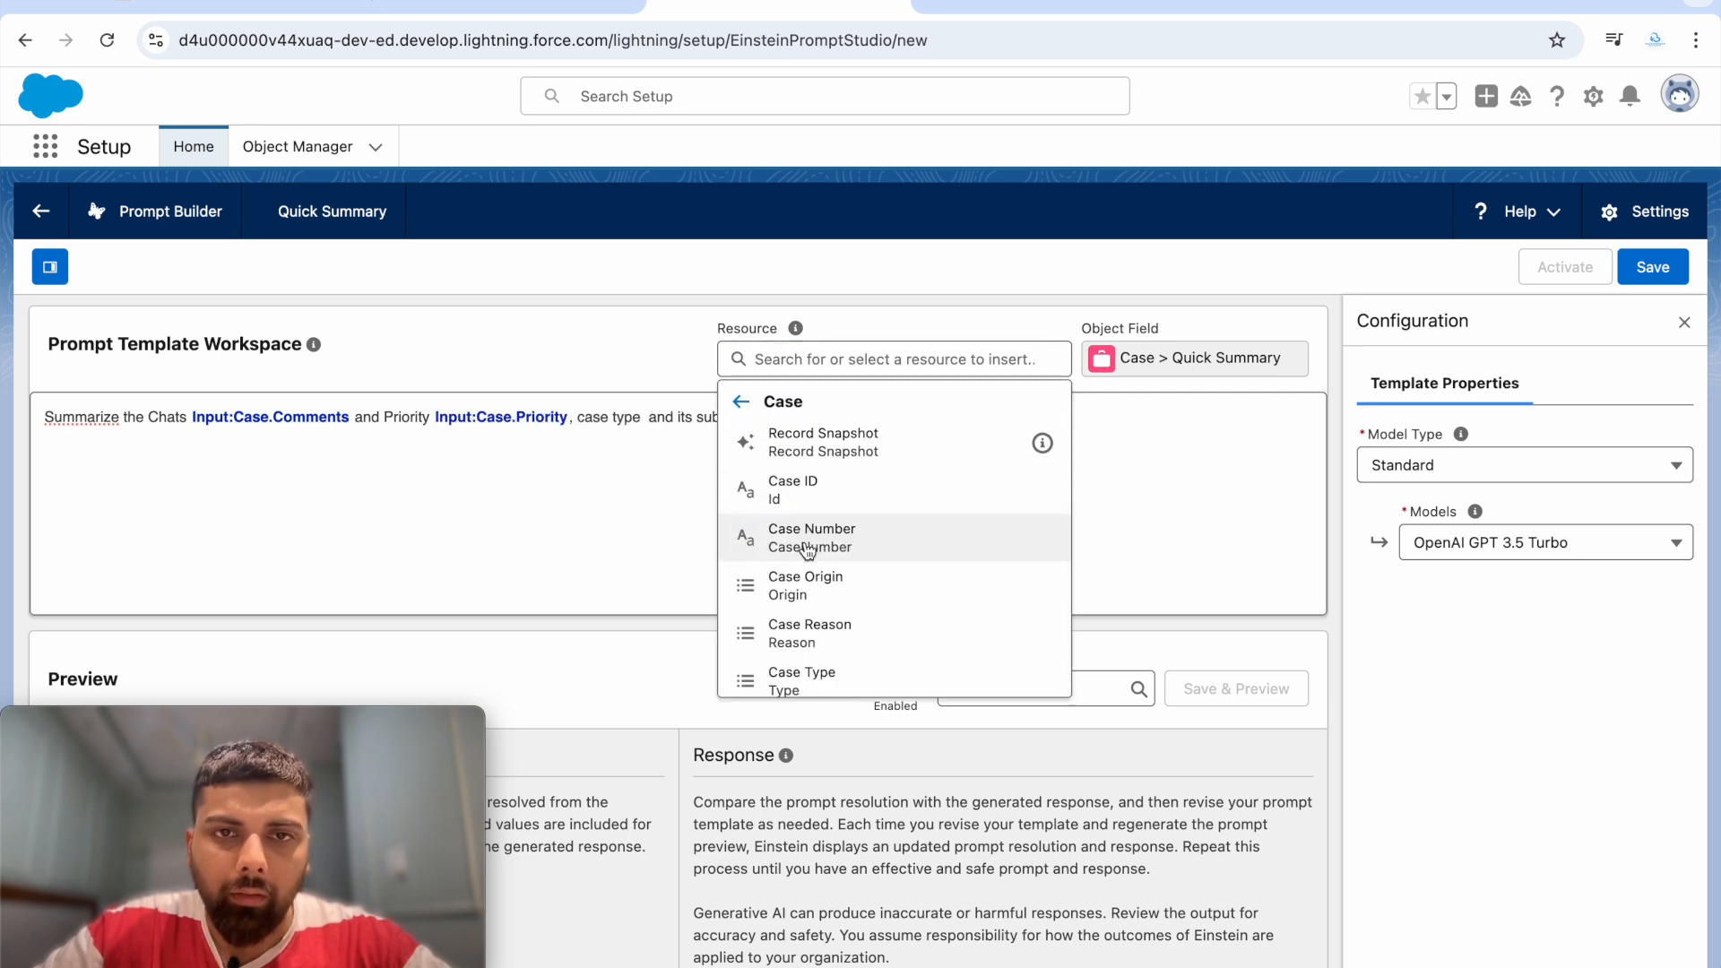
{"action": "type", "text": "typ"}
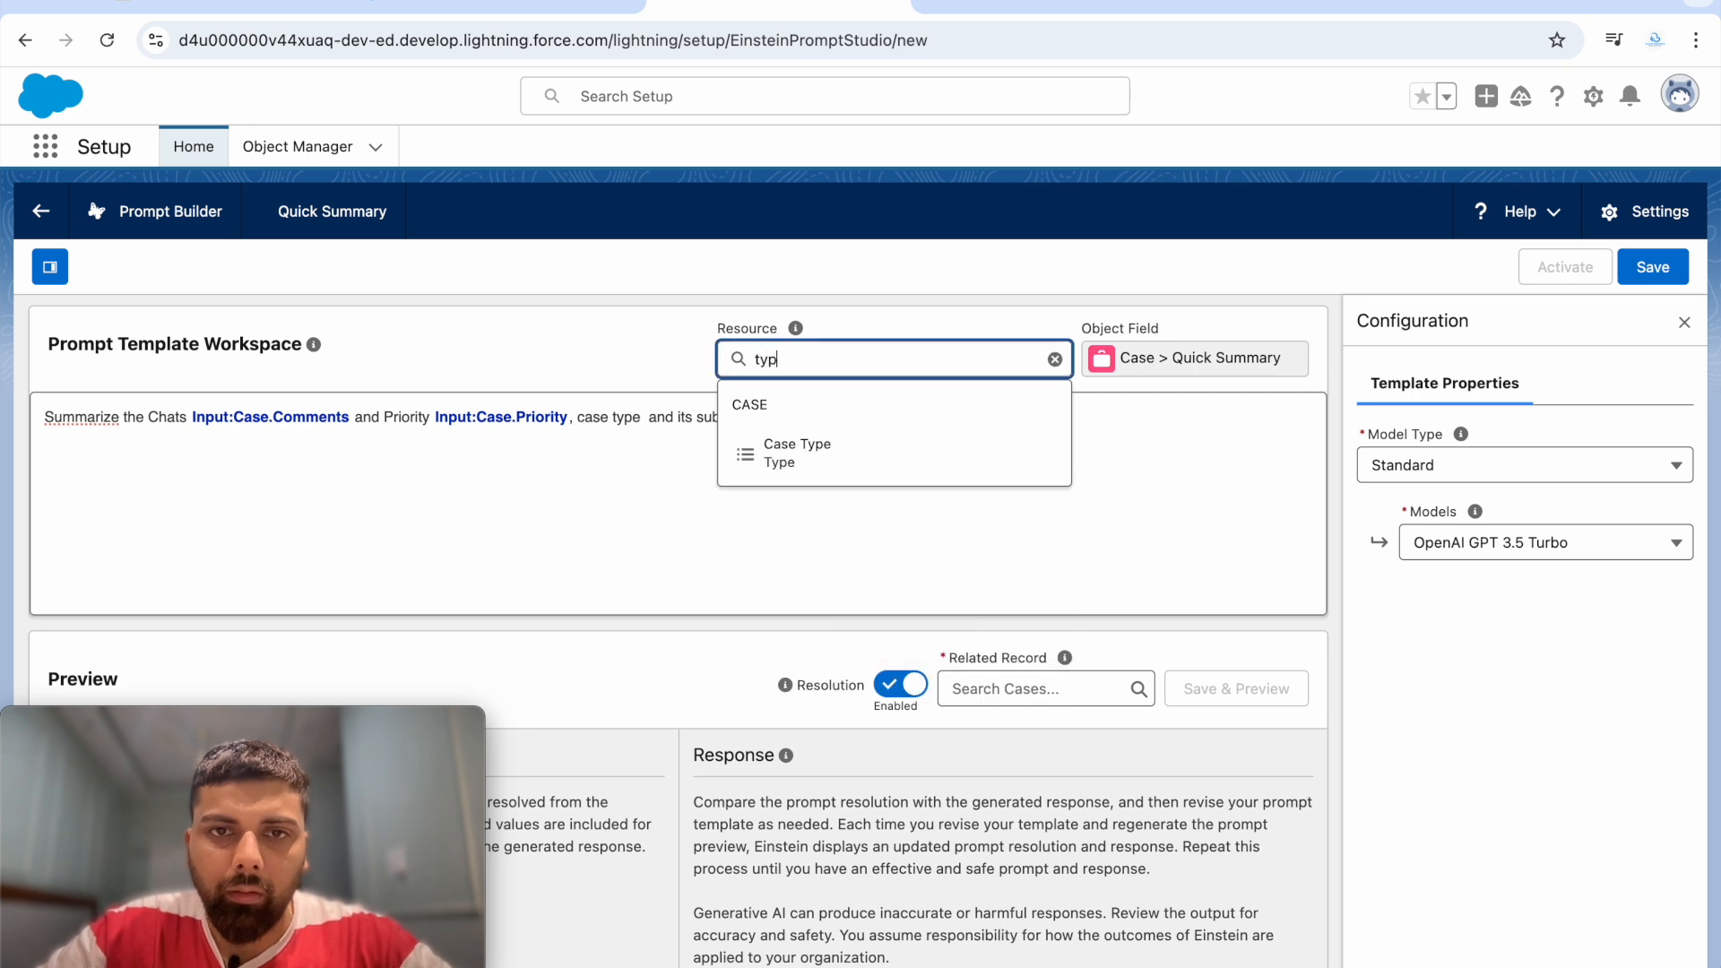
{"action": "left_click", "coordinate": [818, 451]}
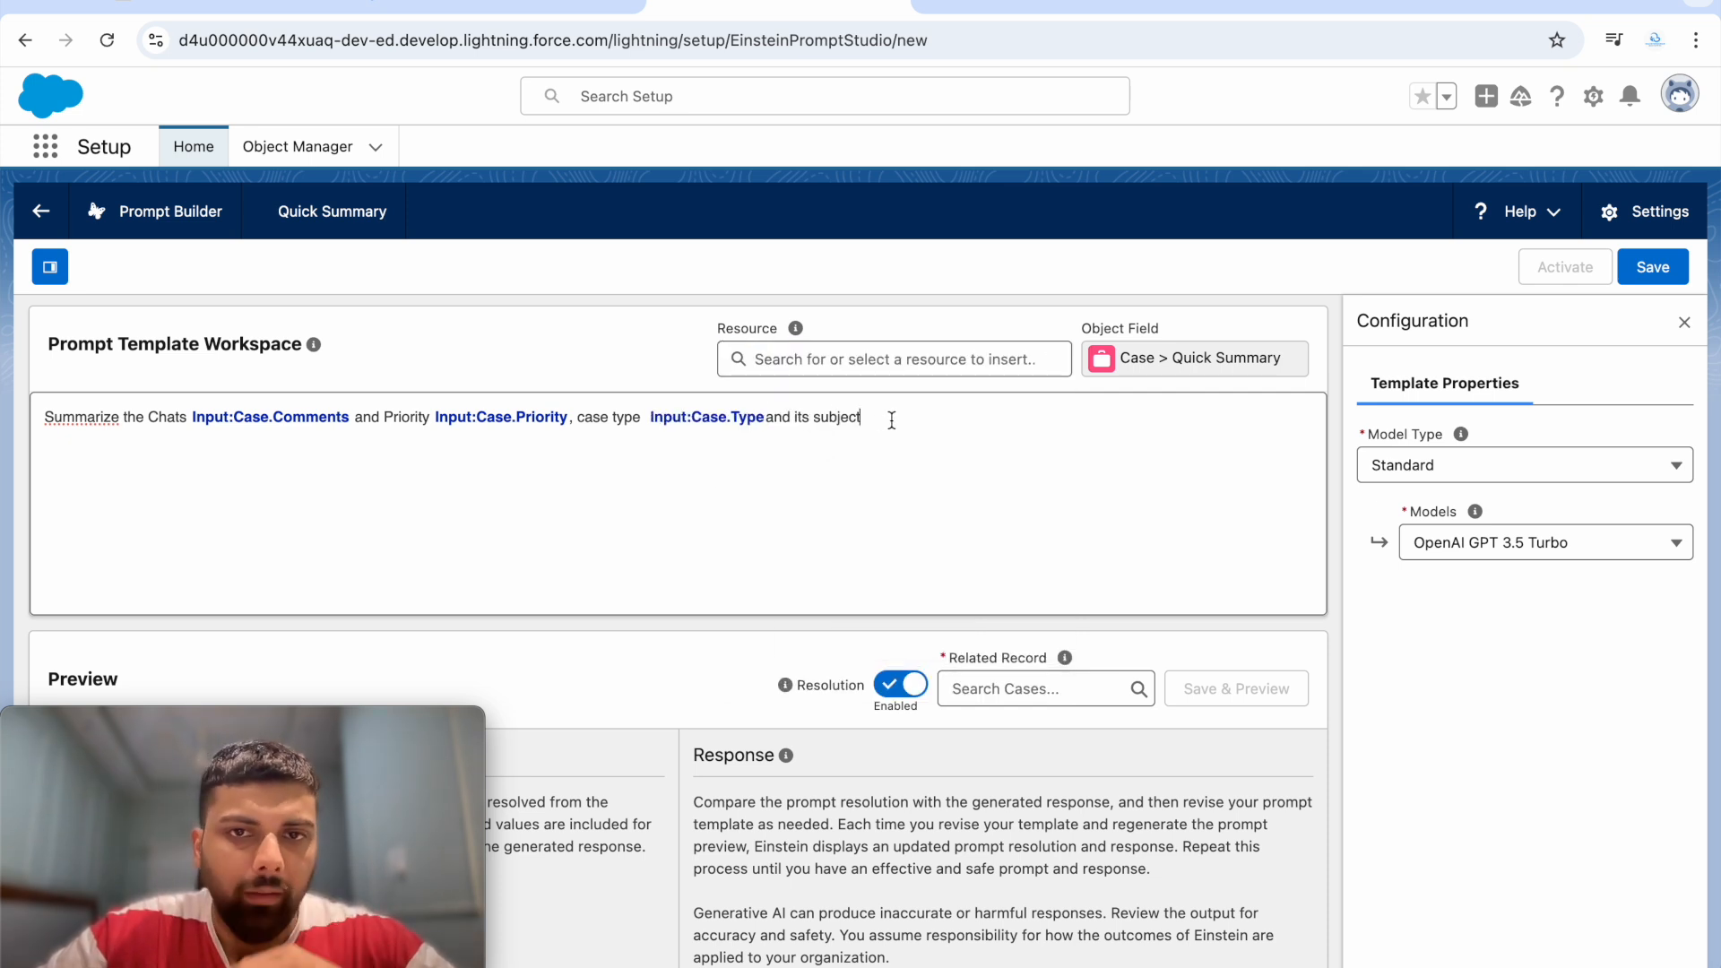
Step: Insert the Case Subject field as a resource after "and its subject" and end the sentence with a period
{"action": "left_click", "coordinate": [856, 350]}
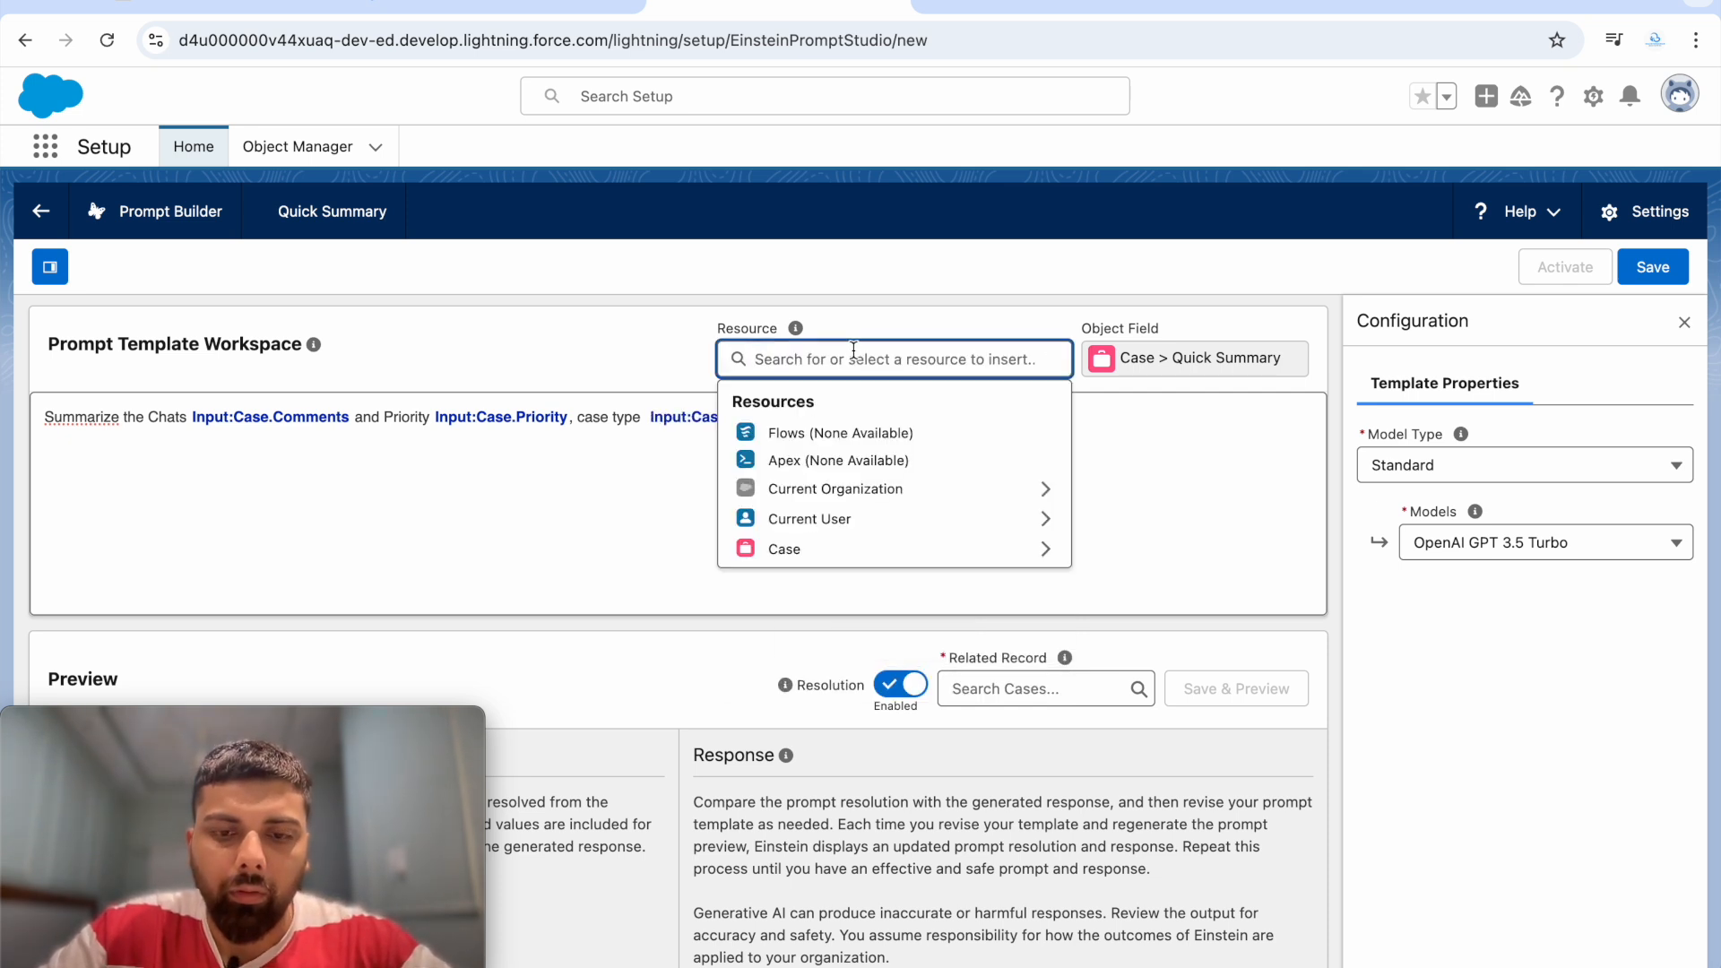
{"action": "left_click", "coordinate": [784, 549]}
{"action": "left_click", "coordinate": [815, 350]}
{"action": "type", "text": "s"}
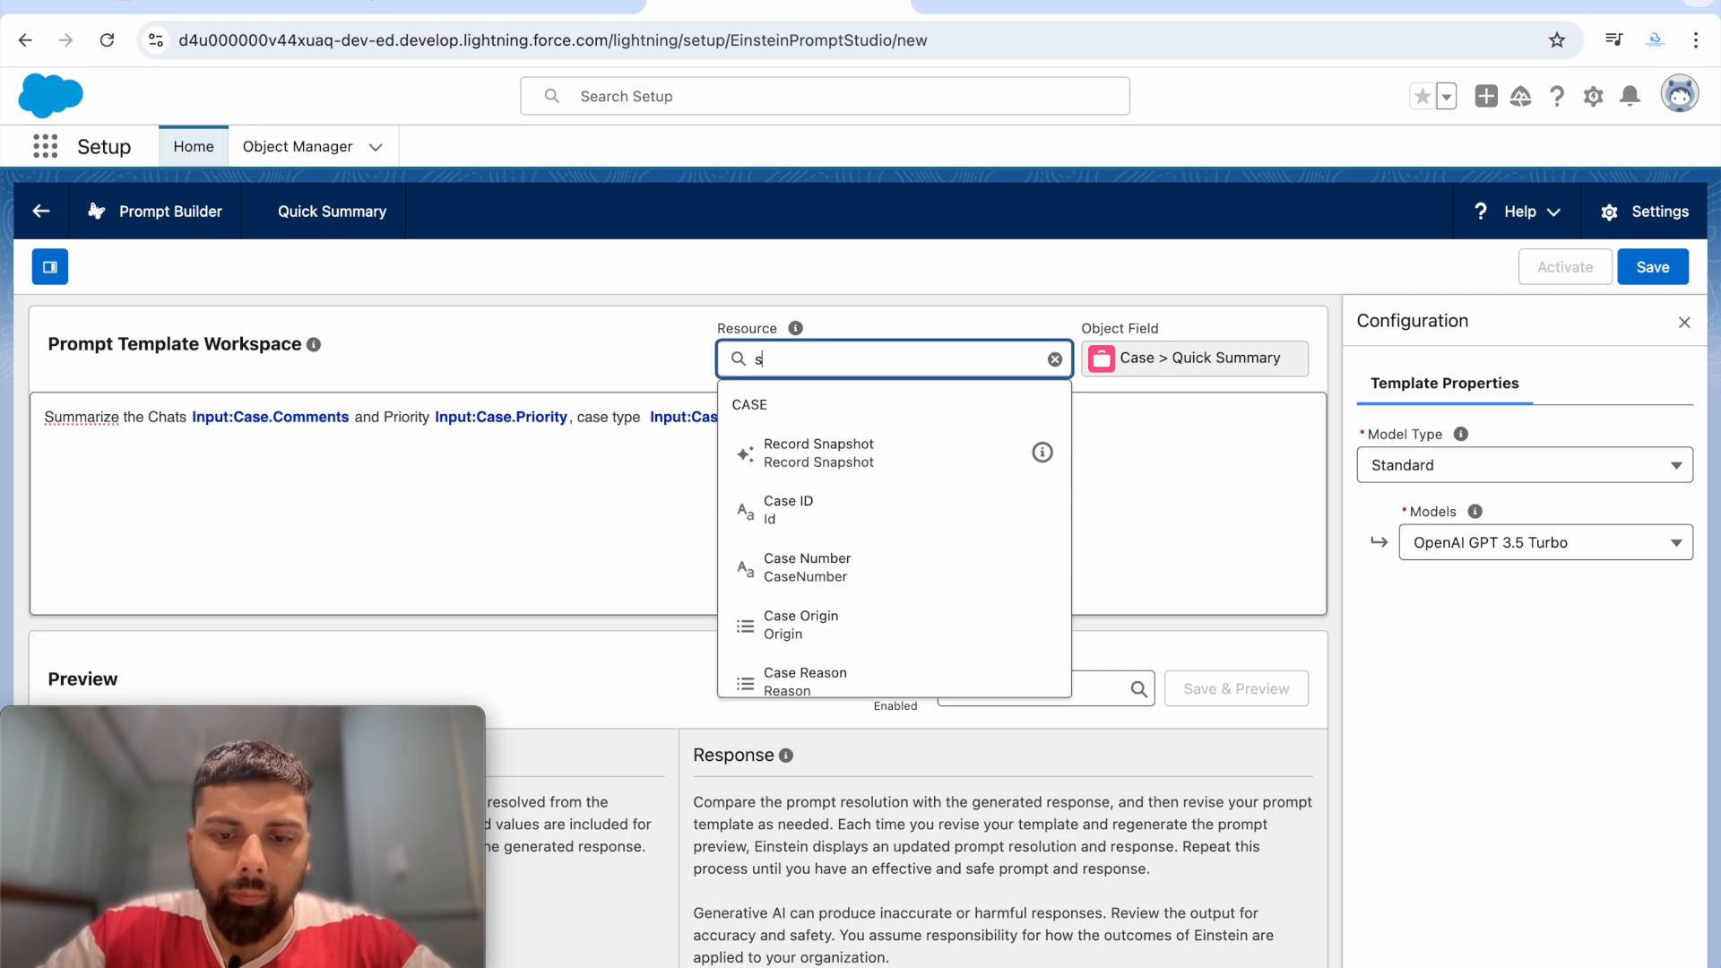
{"action": "type", "text": "ub"}
{"action": "left_click", "coordinate": [817, 457]}
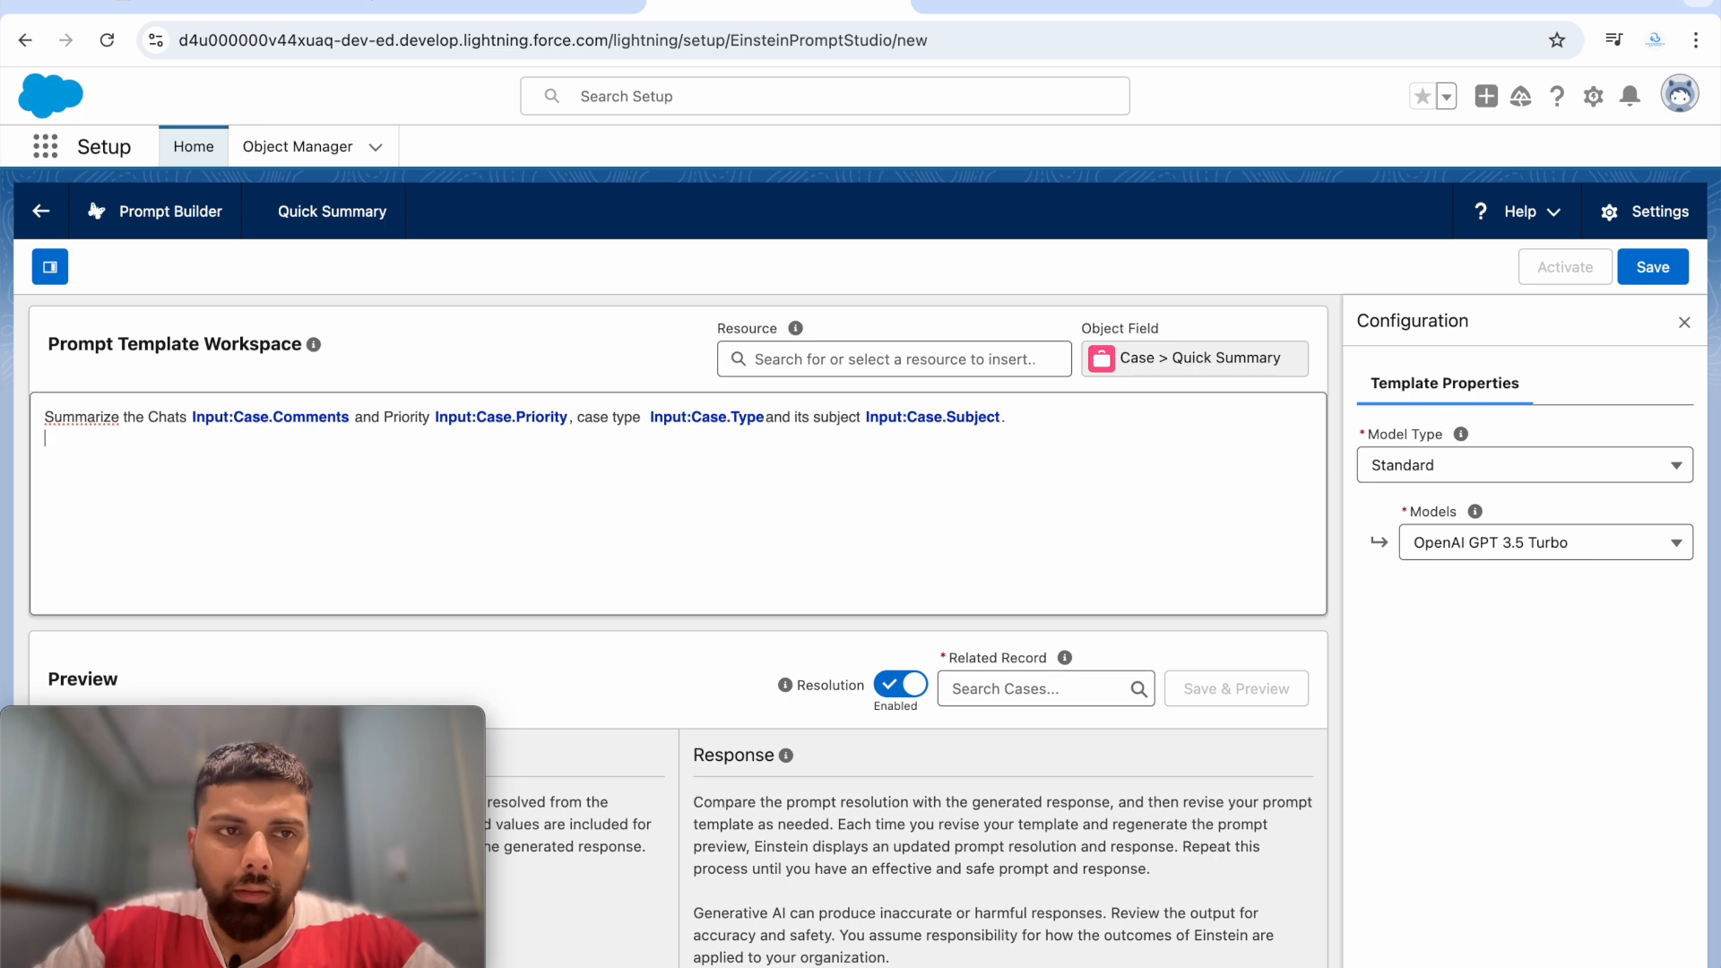
Step: Add the instruction "Keep this in brief." on a separate line below the prompt sentence
{"action": "type", "text": "Keep this brief"}
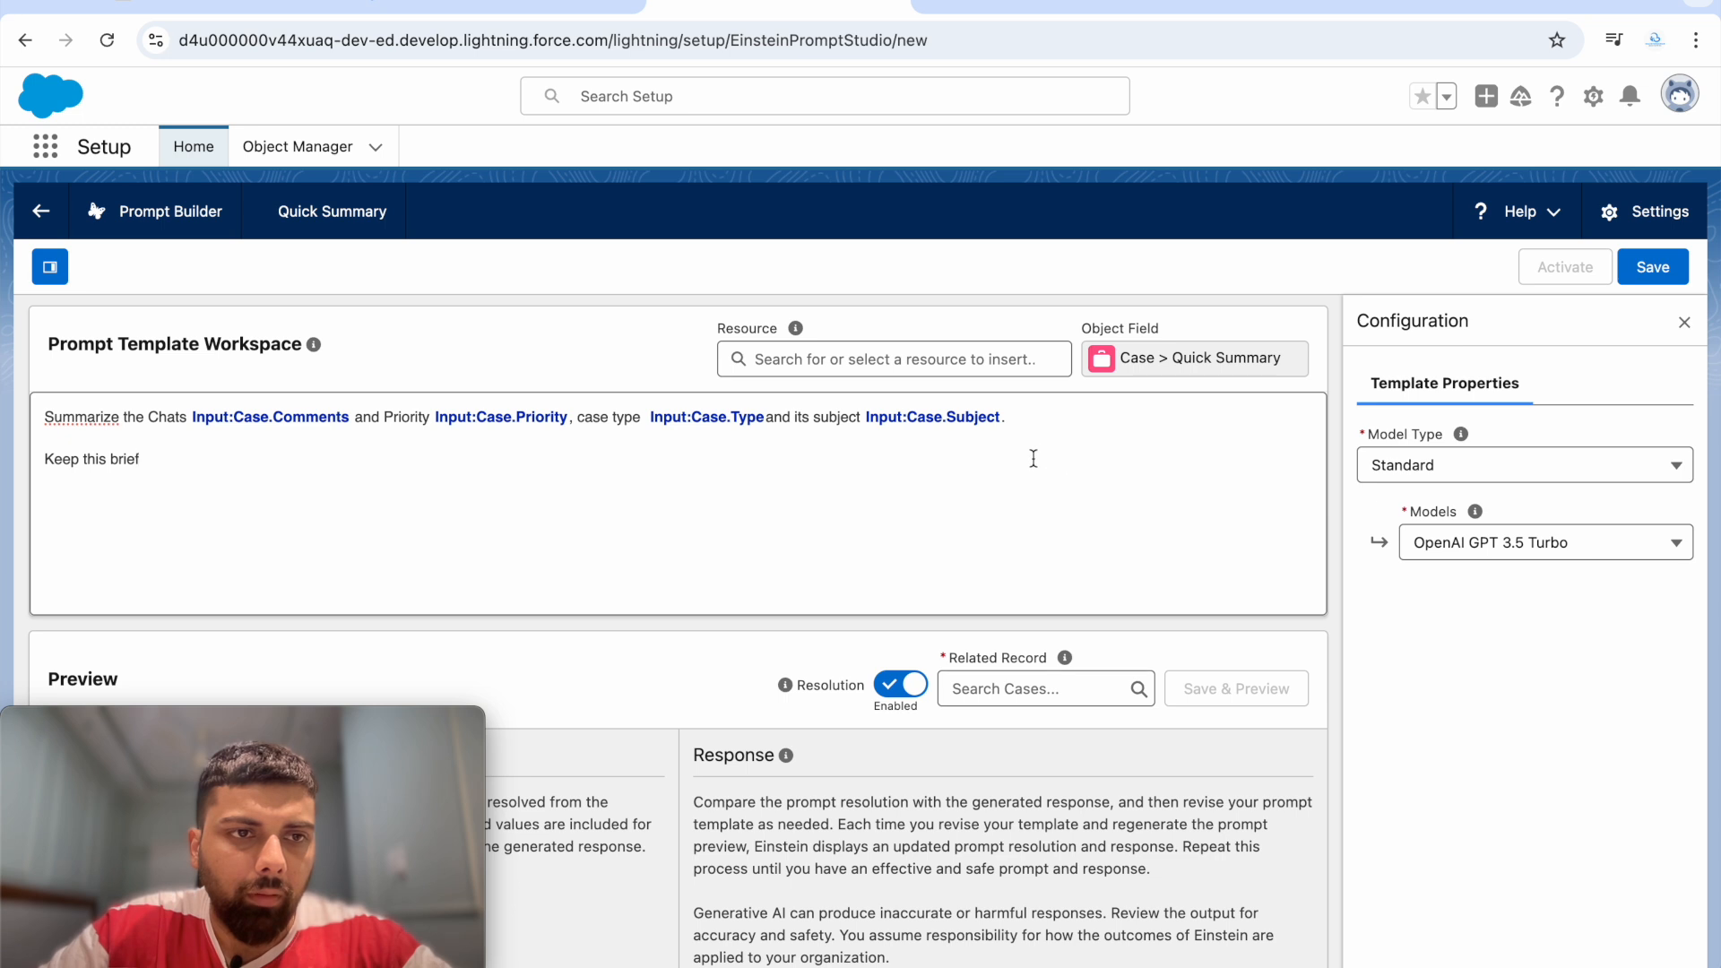
{"action": "left_click", "coordinate": [110, 459]}
{"action": "type", "text": "in"}
{"action": "key", "text": "Right"}
{"action": "type", "text": "."}
Step: Choose the GC5060 electrical wiring case as the preview's related record, and save and preview the template
{"action": "scroll", "coordinate": [751, 501], "scroll_direction": "down", "scroll_amount": 1}
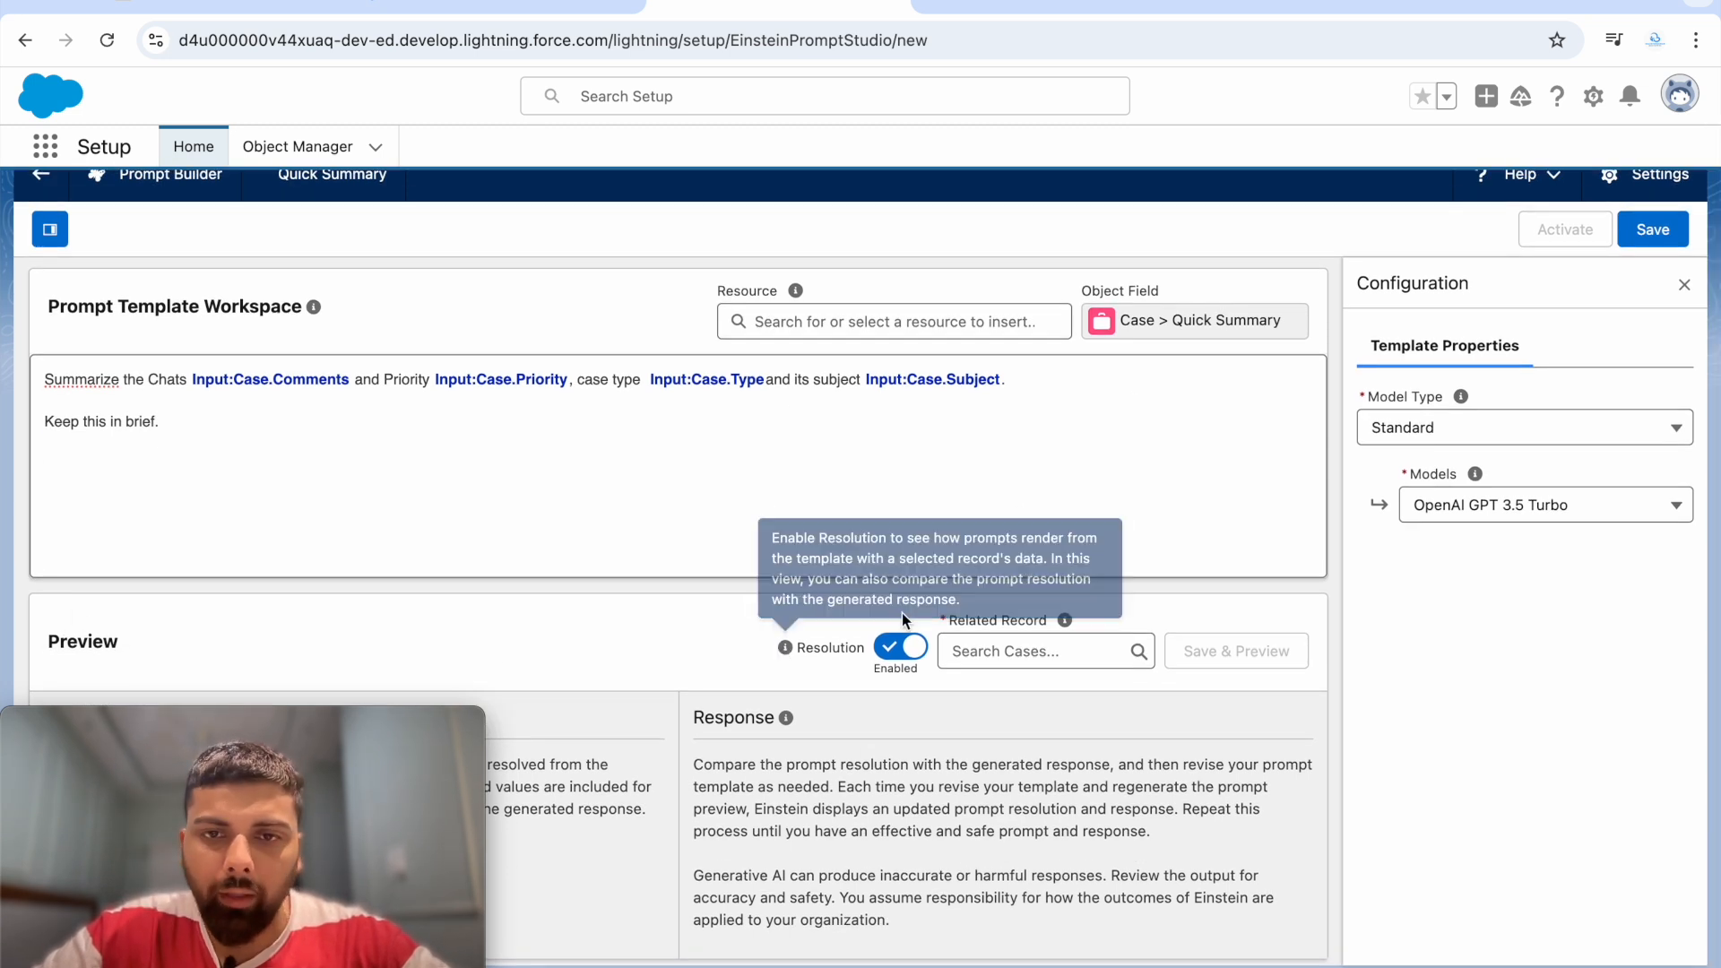
{"action": "left_click", "coordinate": [1019, 638]}
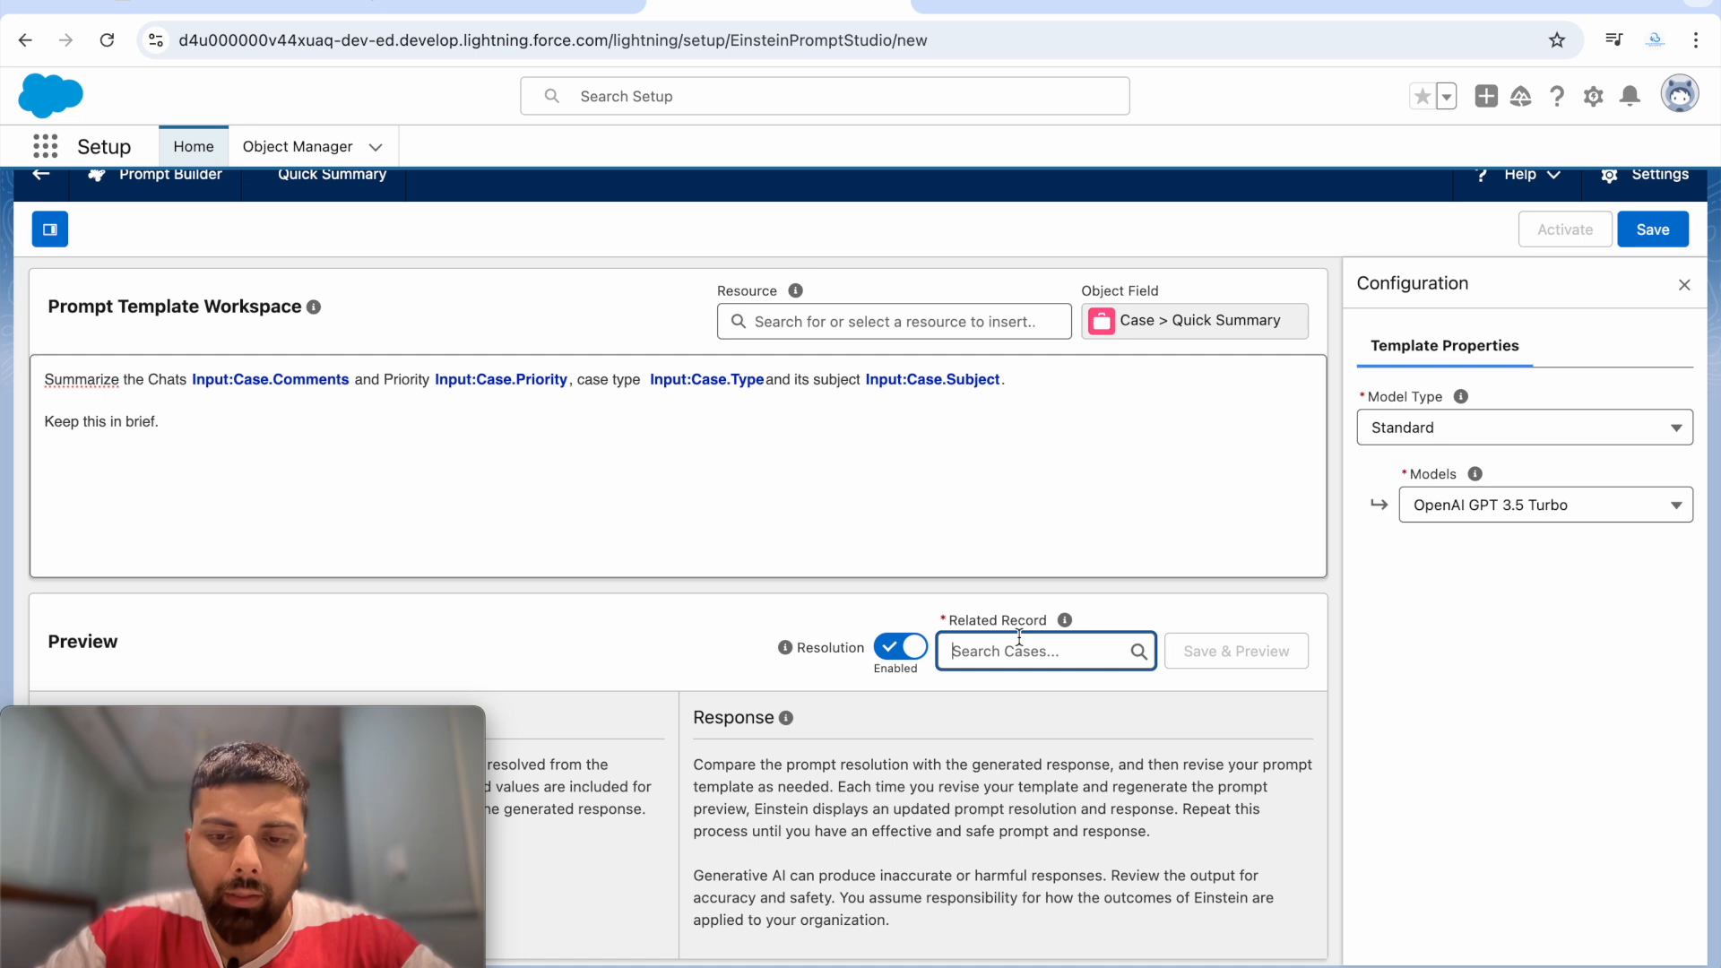
{"action": "type", "text": "00"}
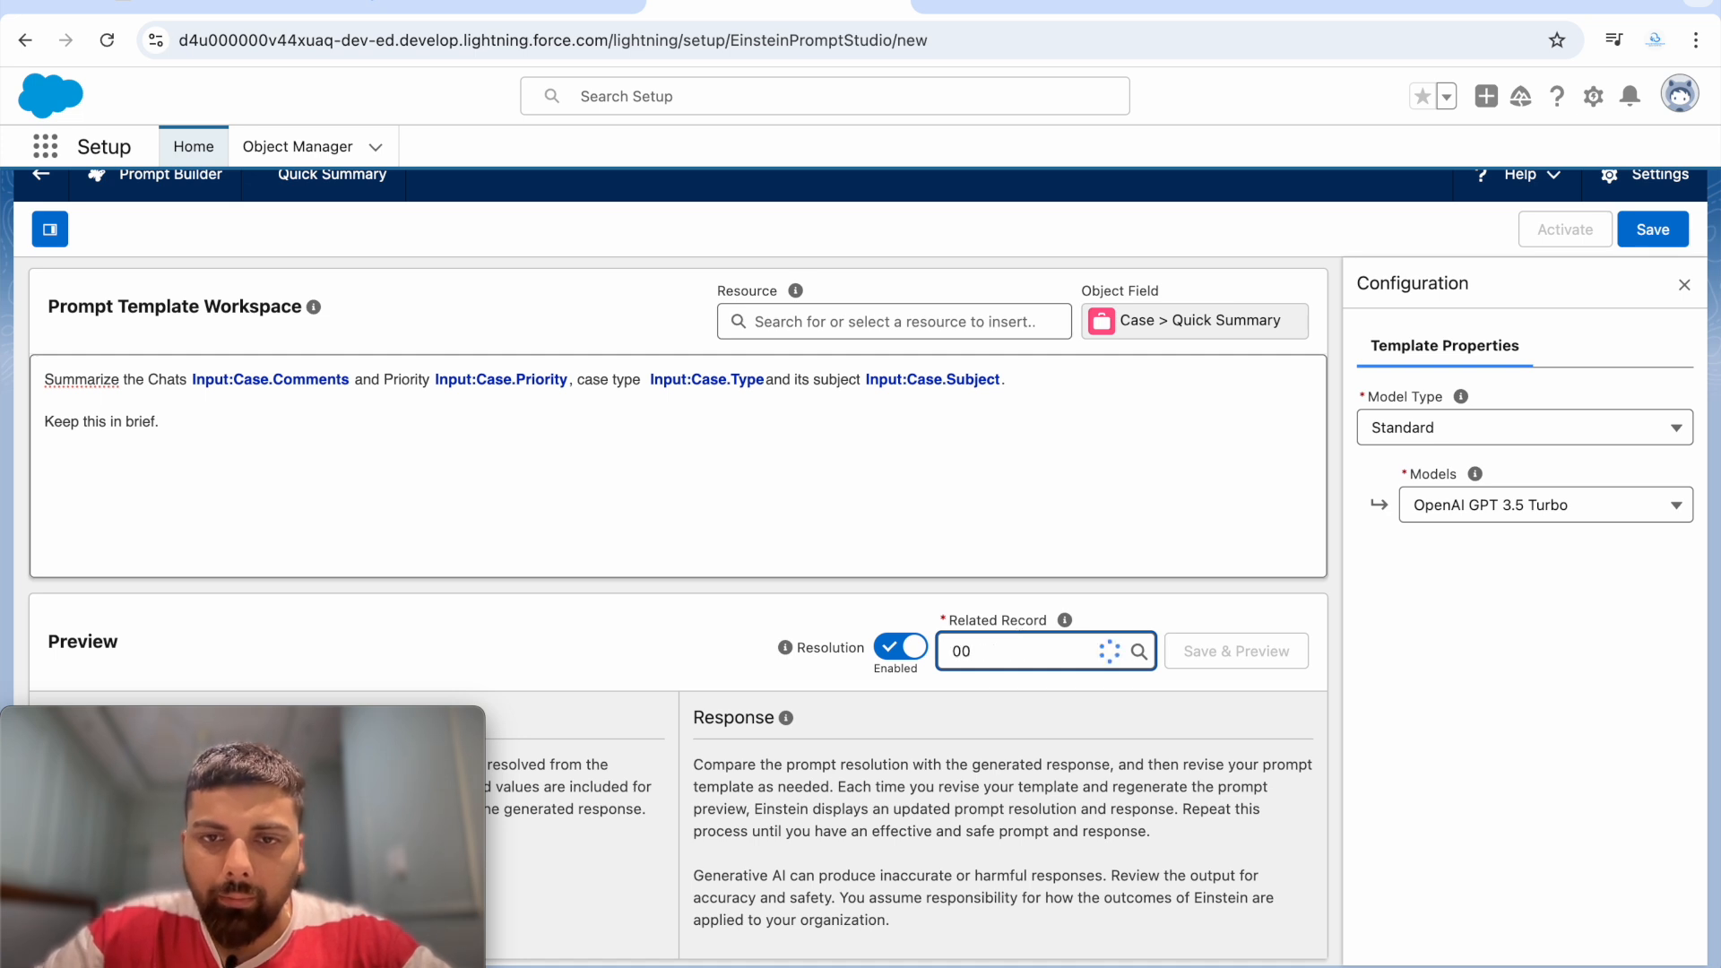
{"action": "left_click", "coordinate": [1022, 336]}
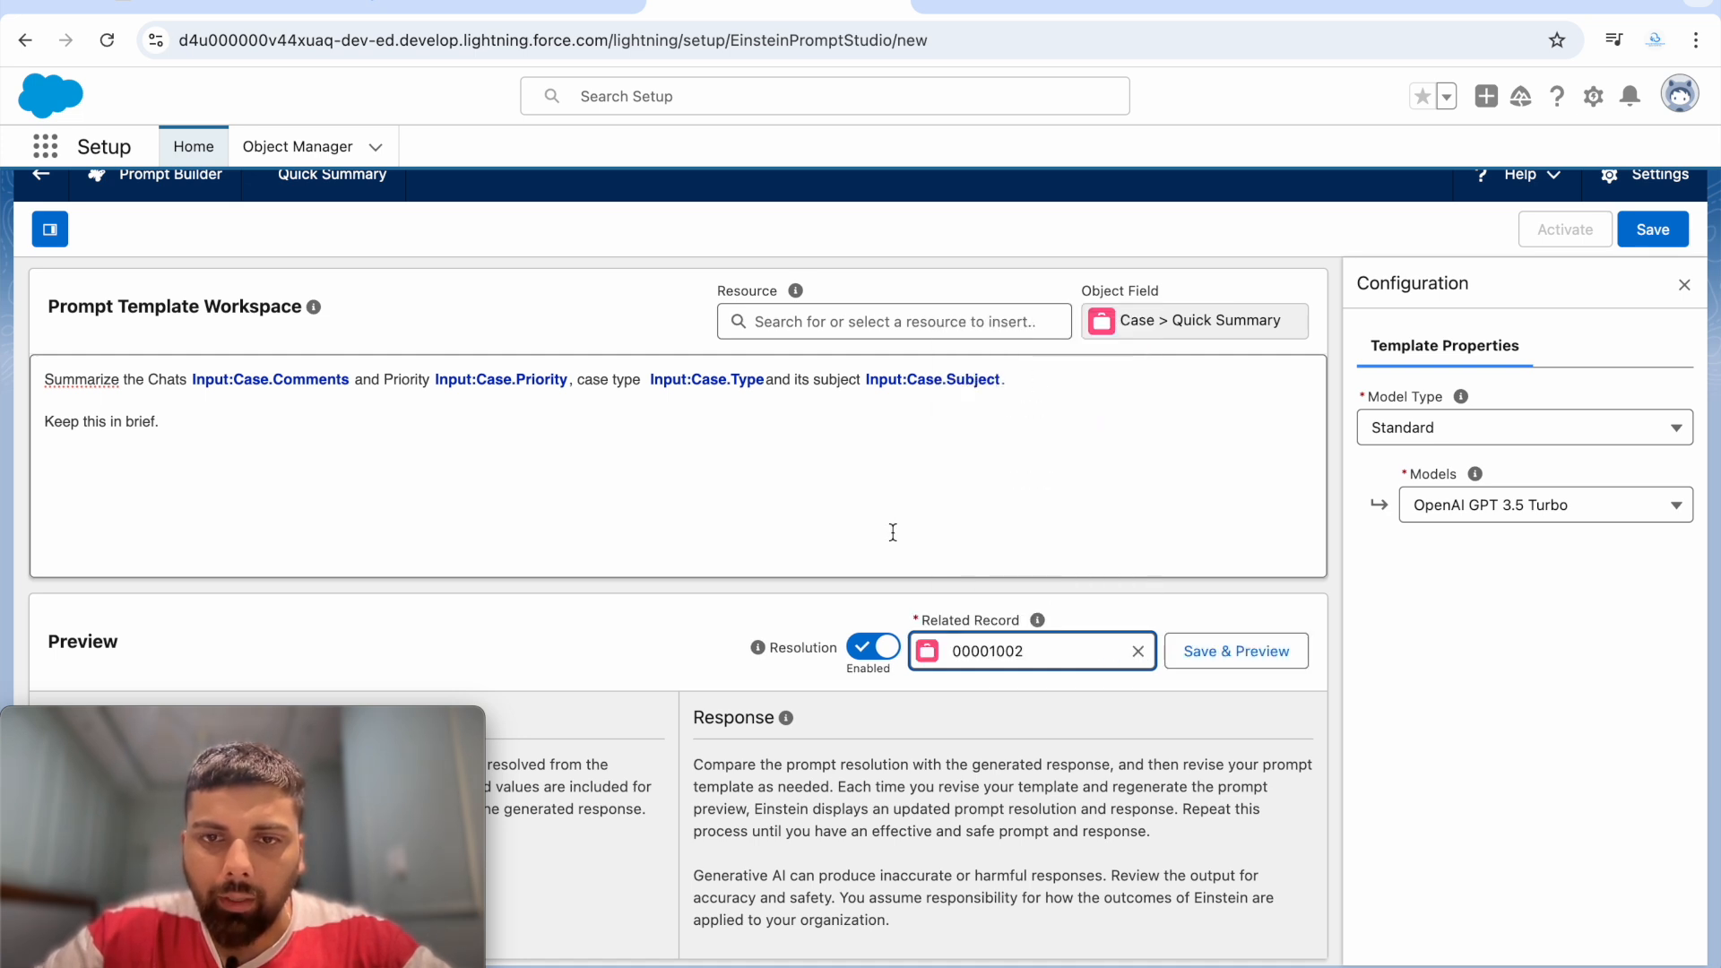
{"action": "left_click", "coordinate": [1240, 653]}
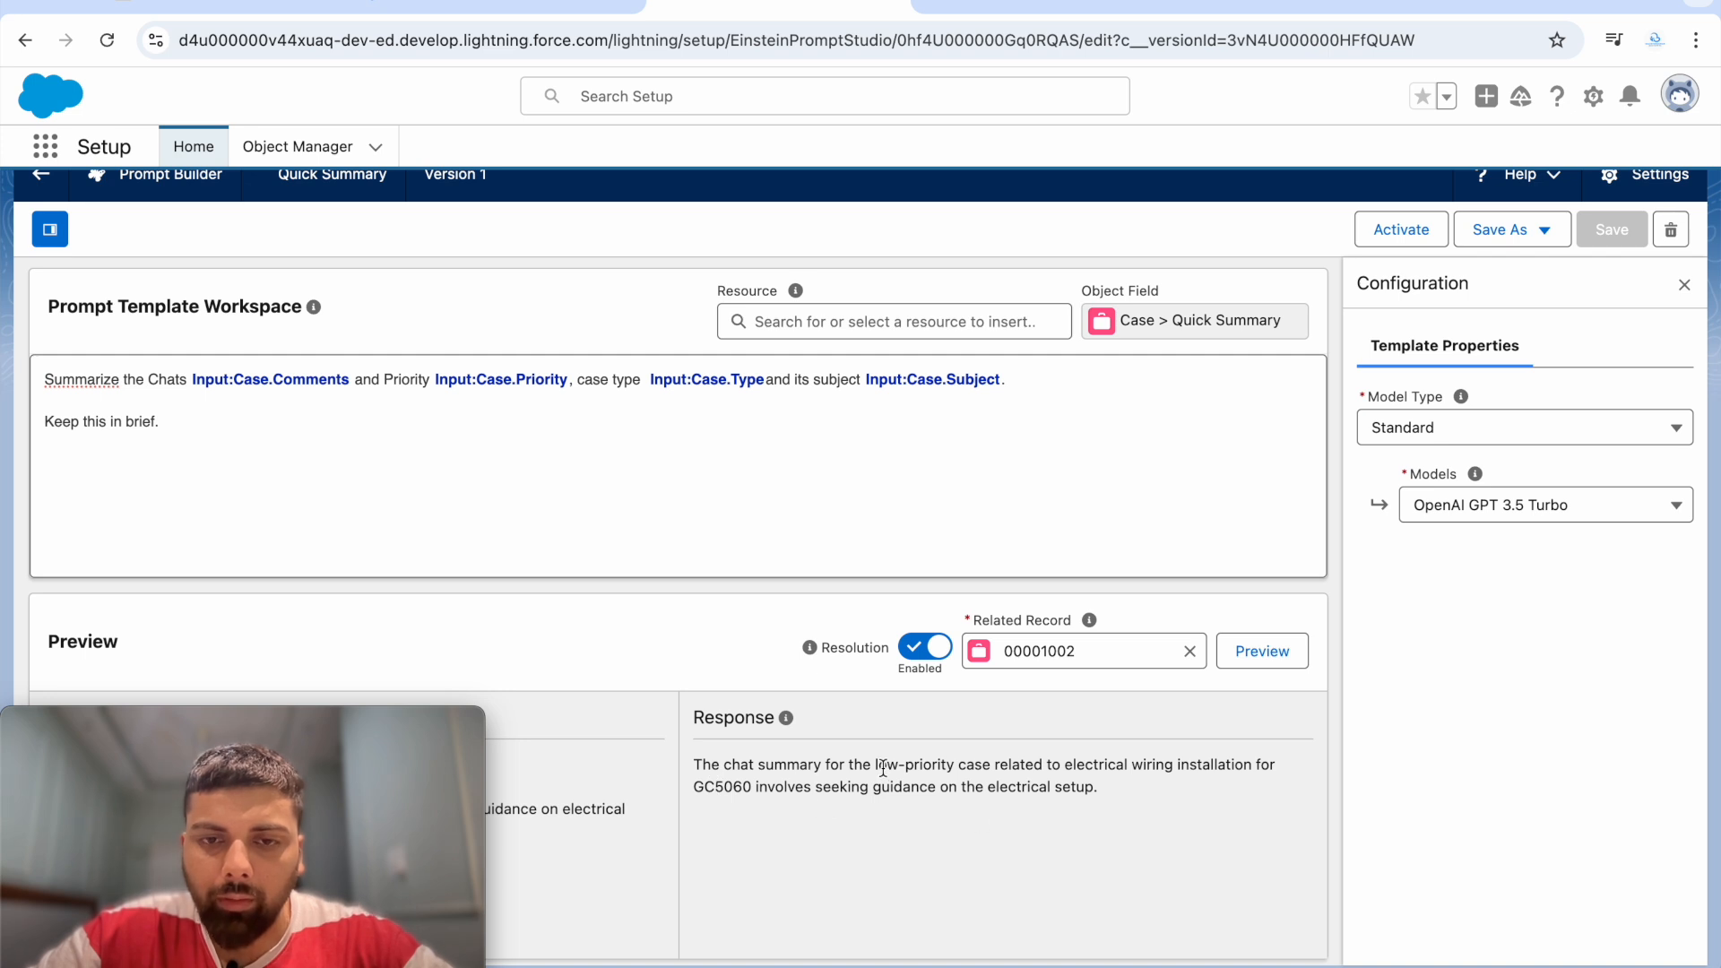
Step: Check how the generated response reflects the case's priority, type and subject
{"action": "left_click_drag", "start_coordinate": [882, 768], "coordinate": [953, 768]}
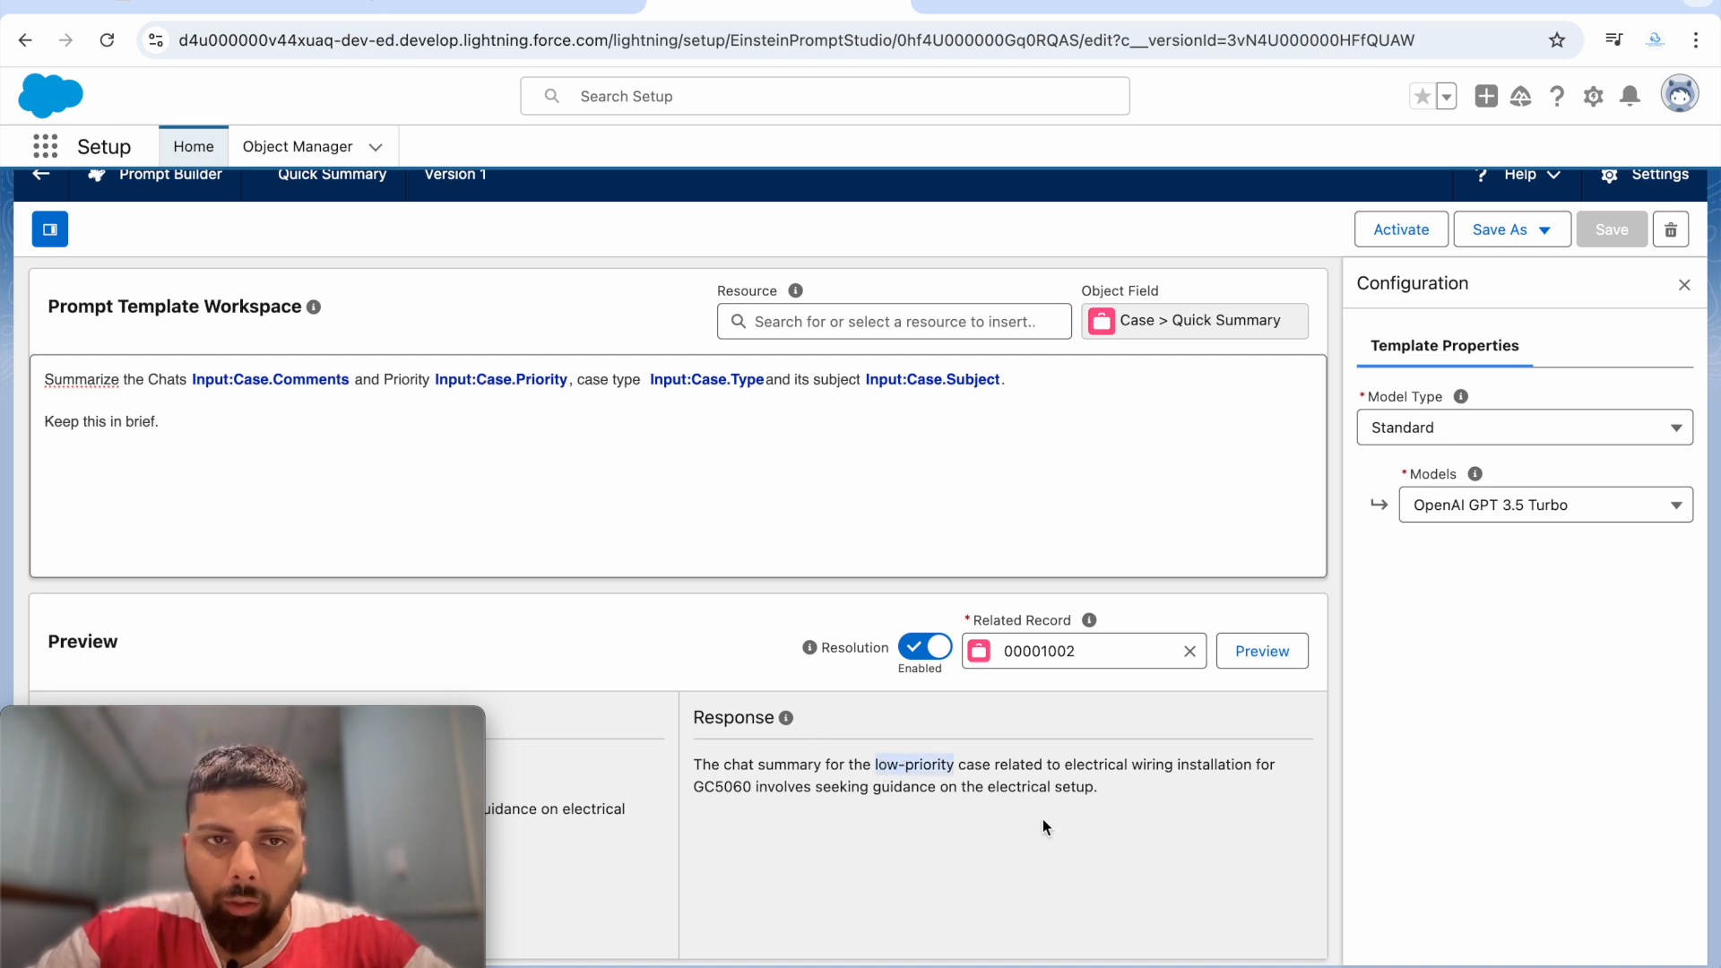
{"action": "double_click", "coordinate": [885, 763]}
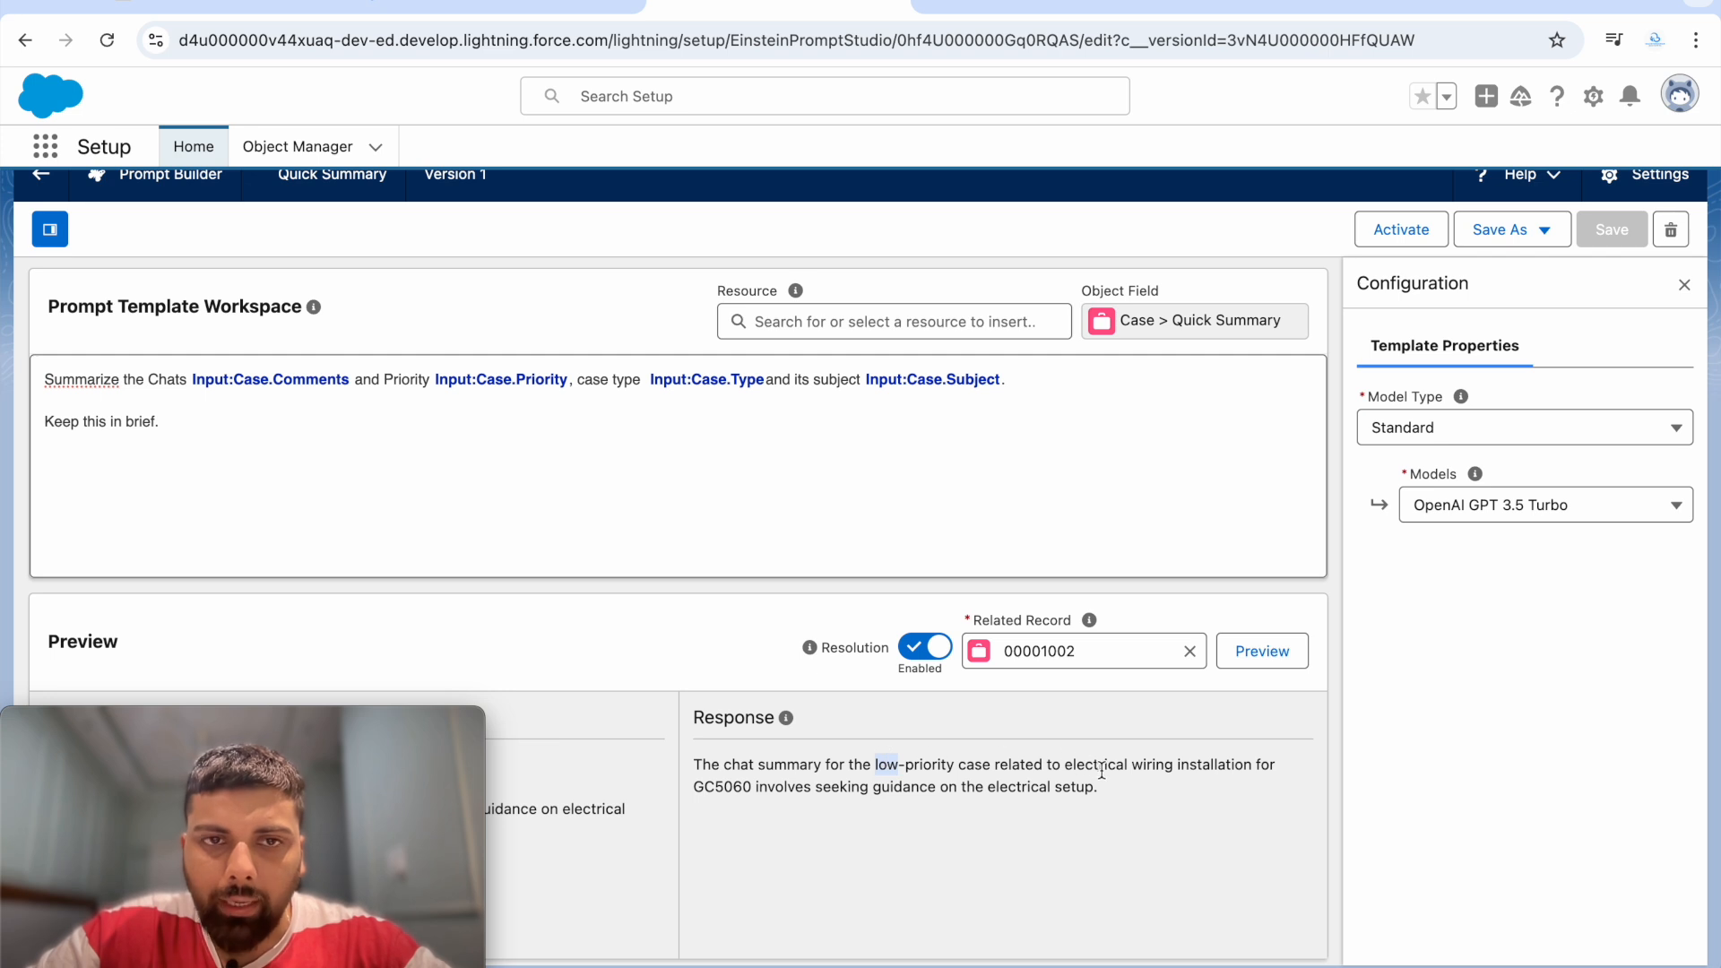
{"action": "left_click", "coordinate": [717, 792]}
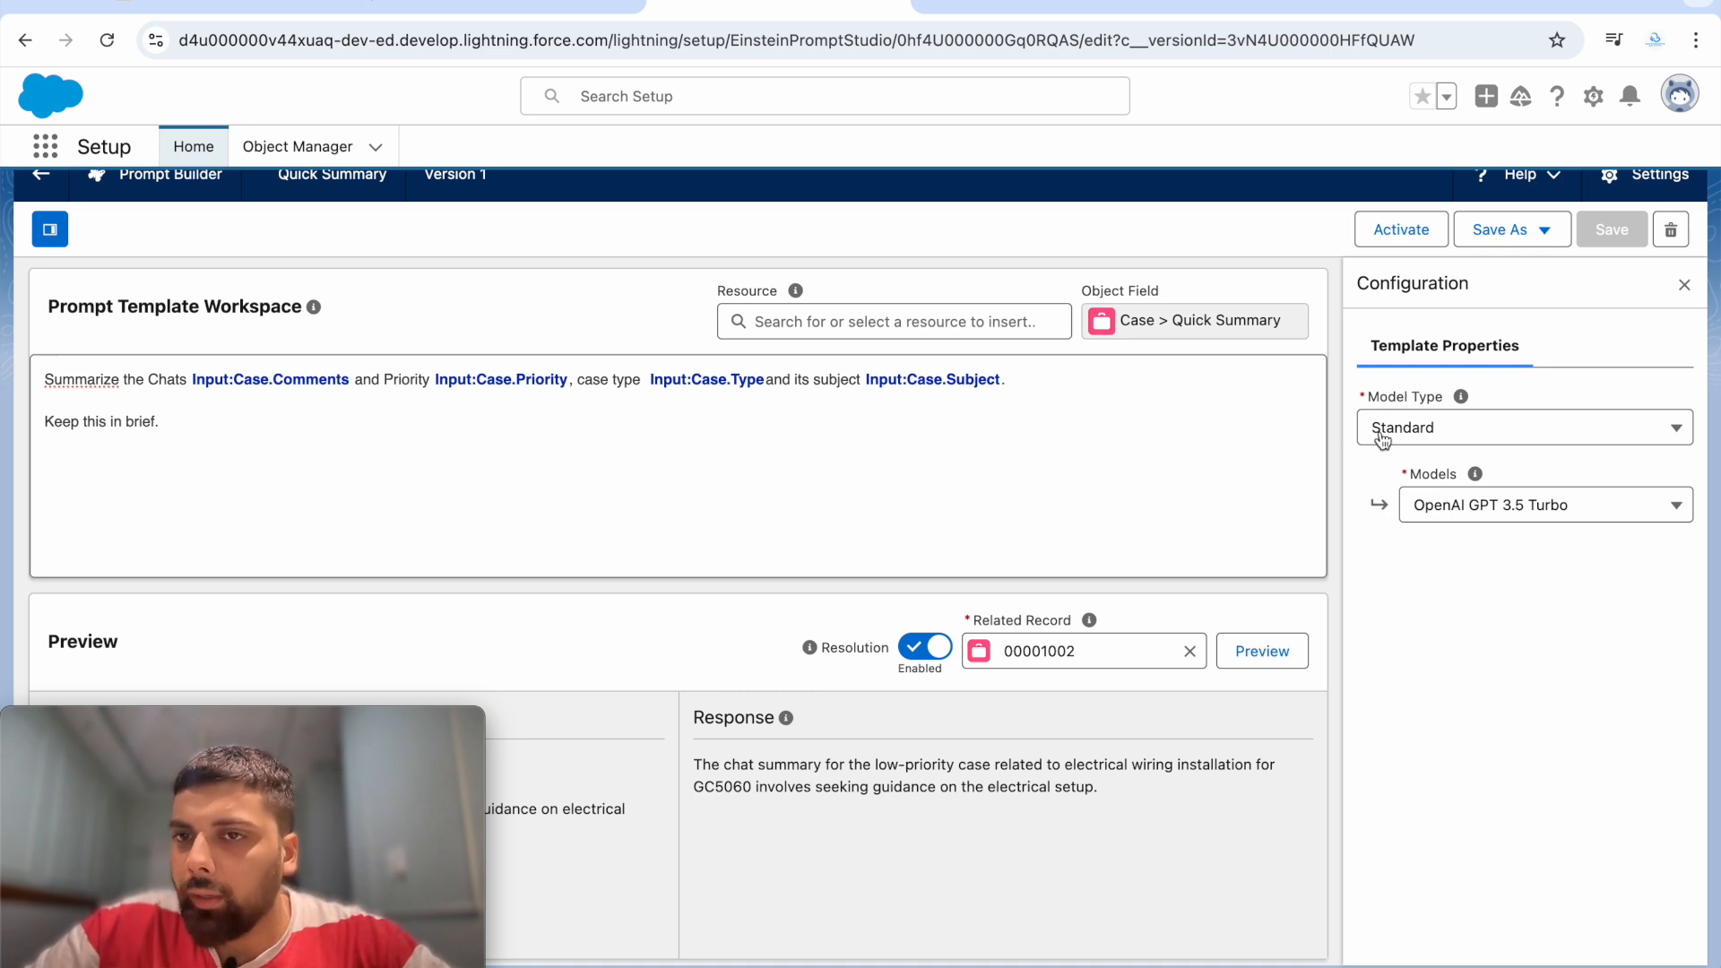
Step: Keep the Standard model type and change the template's model to OpenAI GPT 4
{"action": "left_click", "coordinate": [1381, 439]}
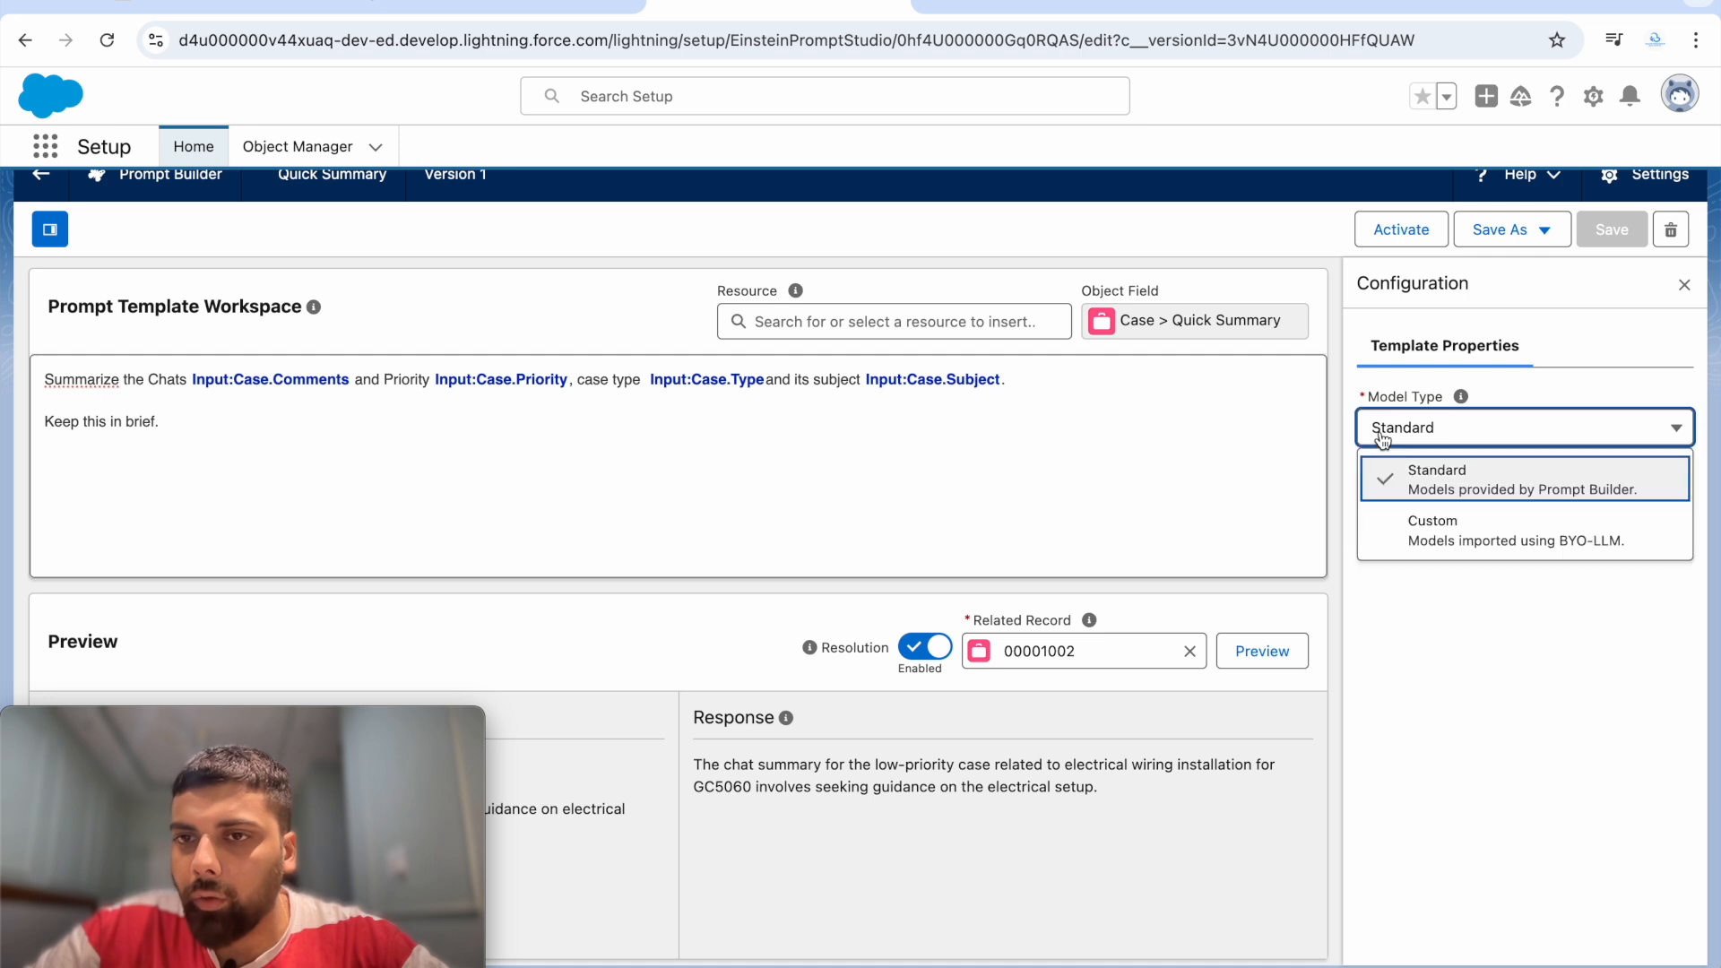
{"action": "left_click", "coordinate": [1381, 439]}
{"action": "left_click", "coordinate": [1439, 520]}
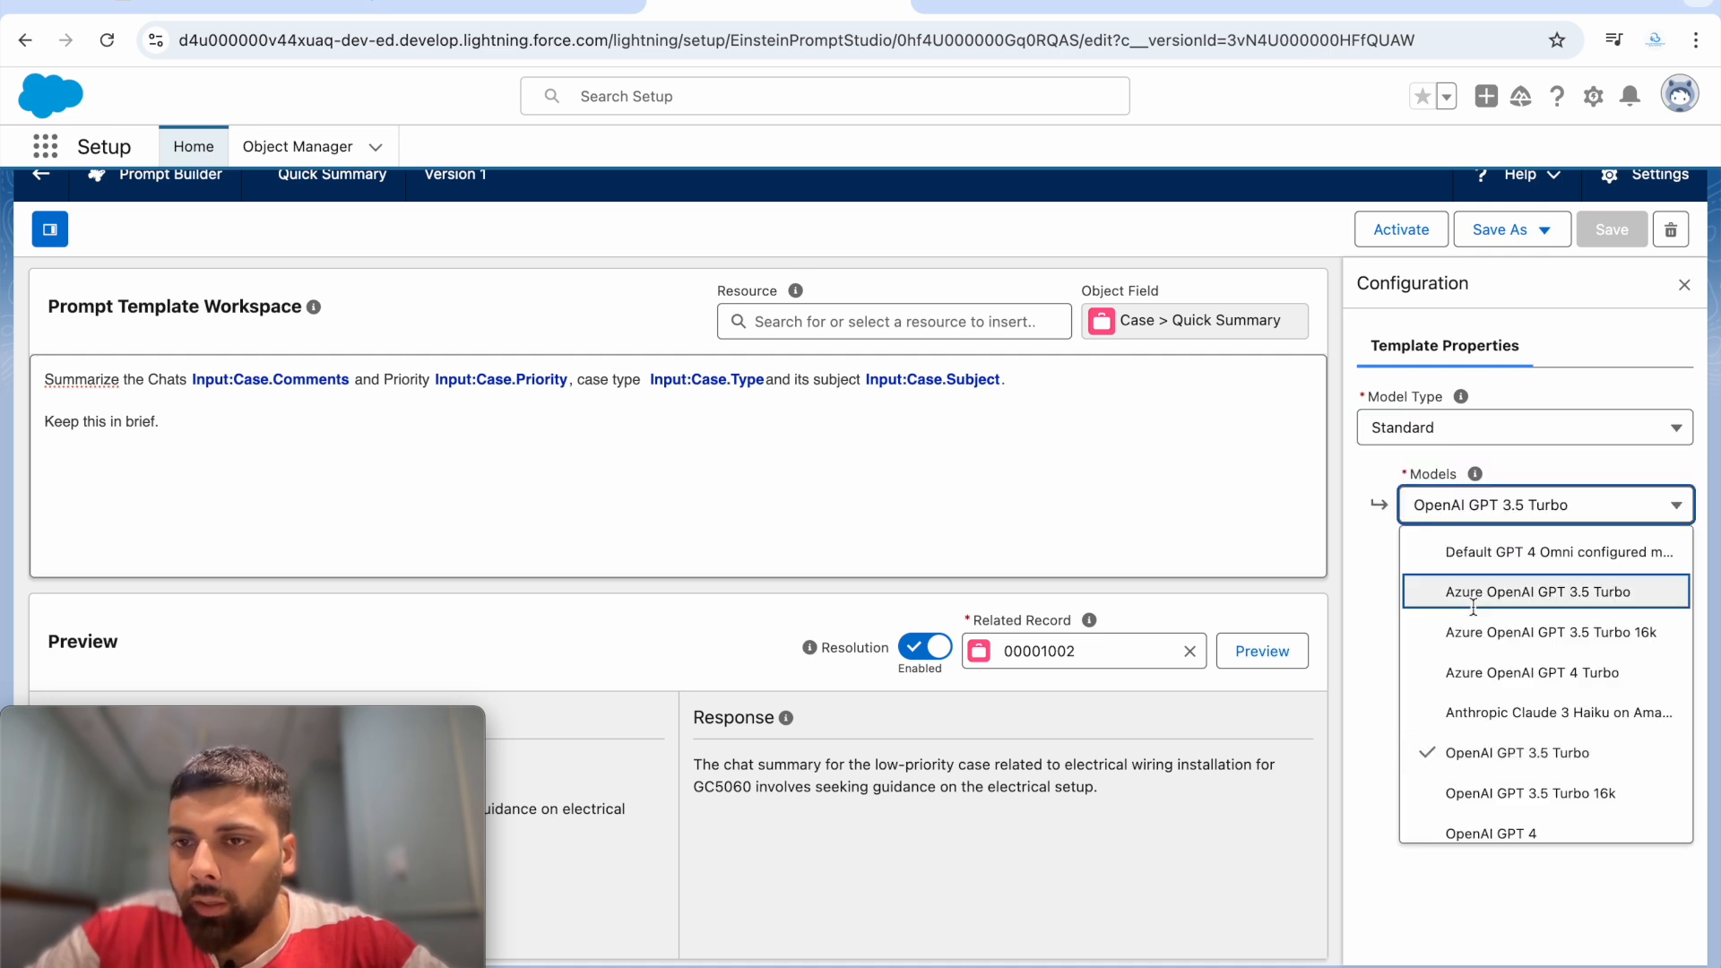
{"action": "scroll", "coordinate": [1473, 607], "scroll_direction": "down", "scroll_amount": 2}
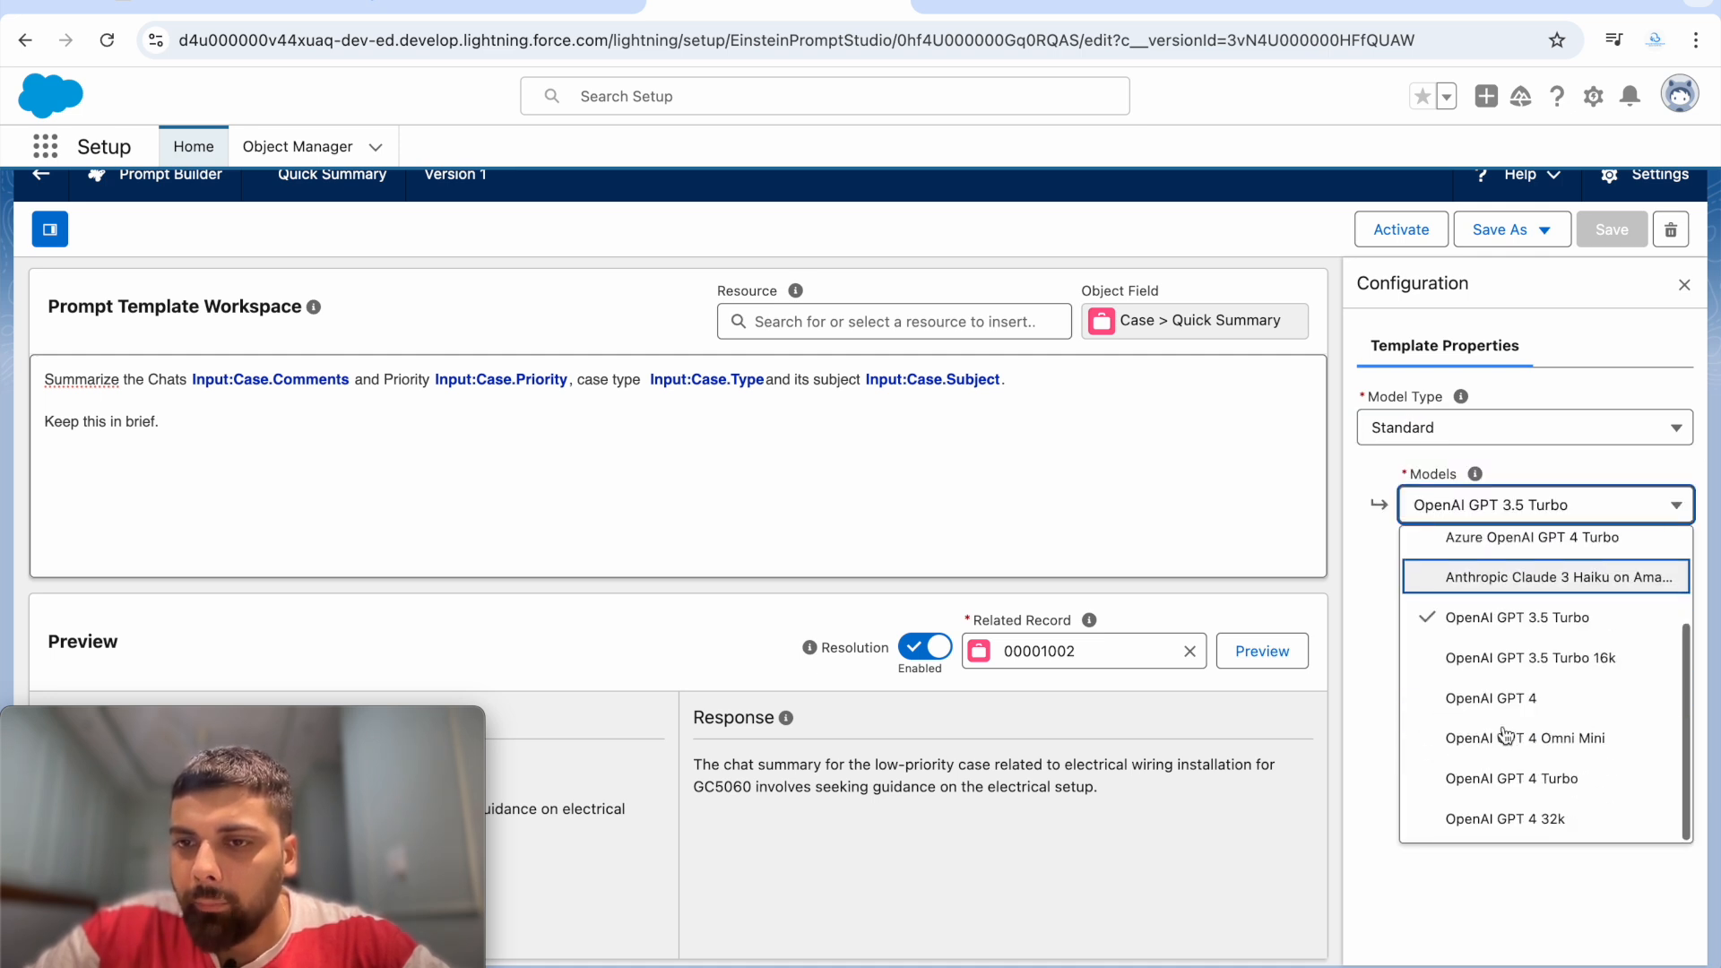
{"action": "left_click", "coordinate": [1459, 706]}
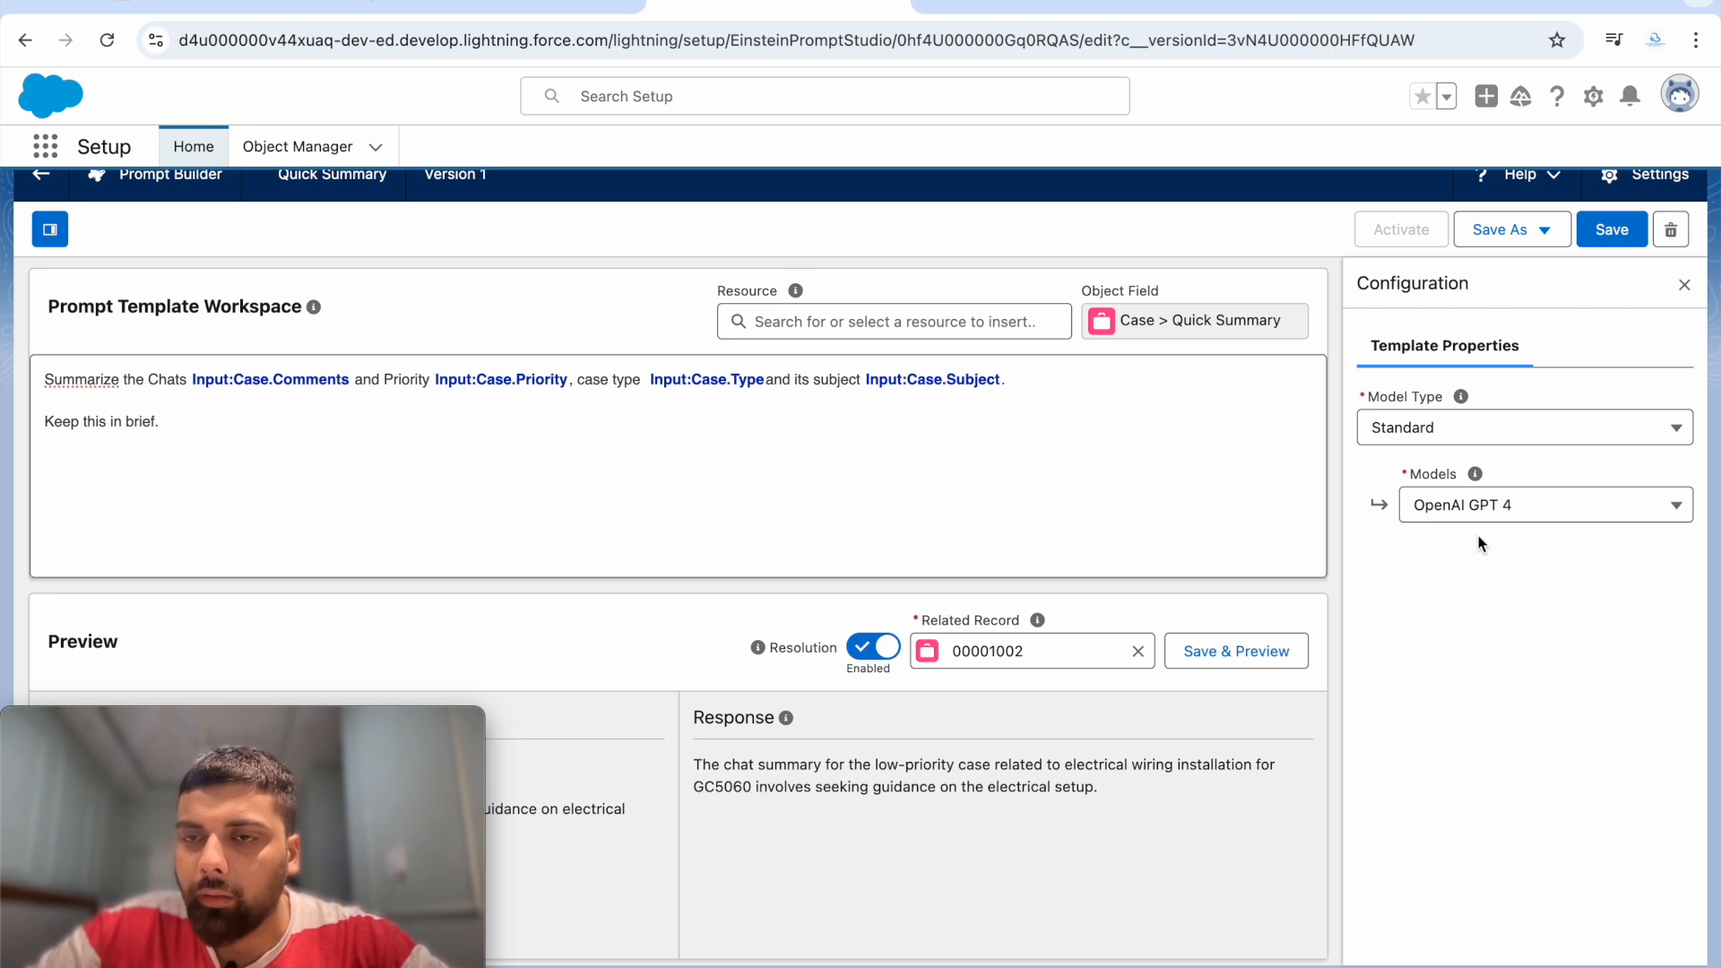
Step: Save the Quick Summary prompt template and activate its version 1
{"action": "left_click", "coordinate": [1604, 238]}
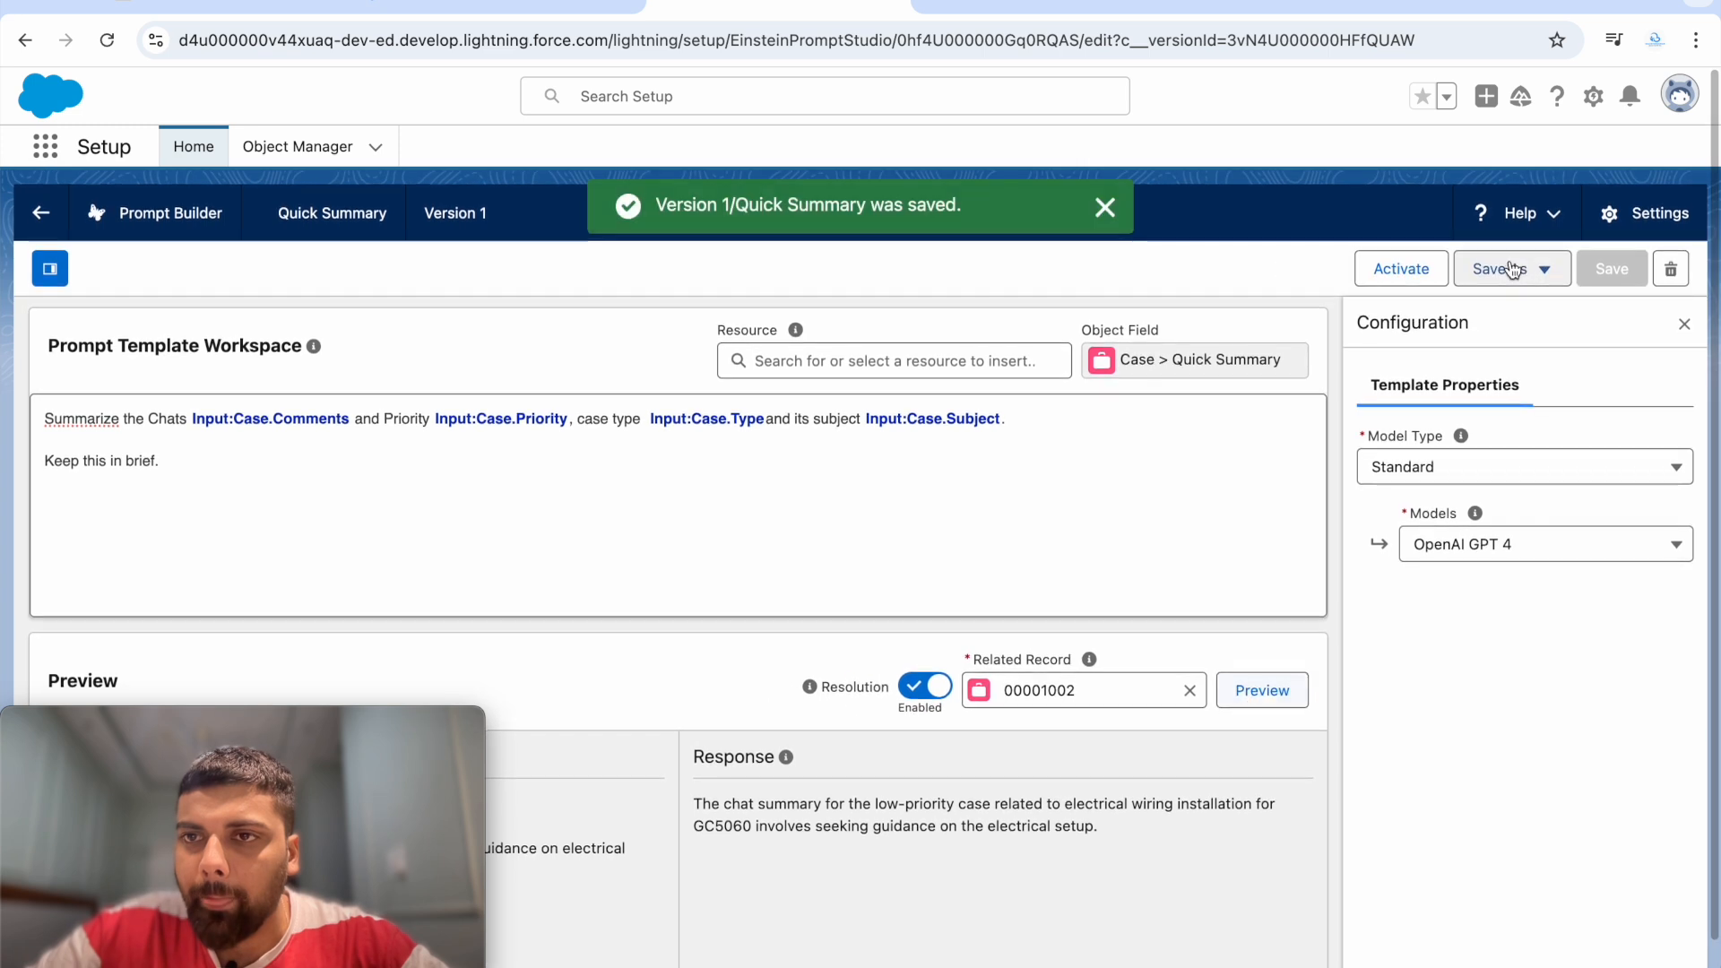
{"action": "left_click", "coordinate": [1430, 275]}
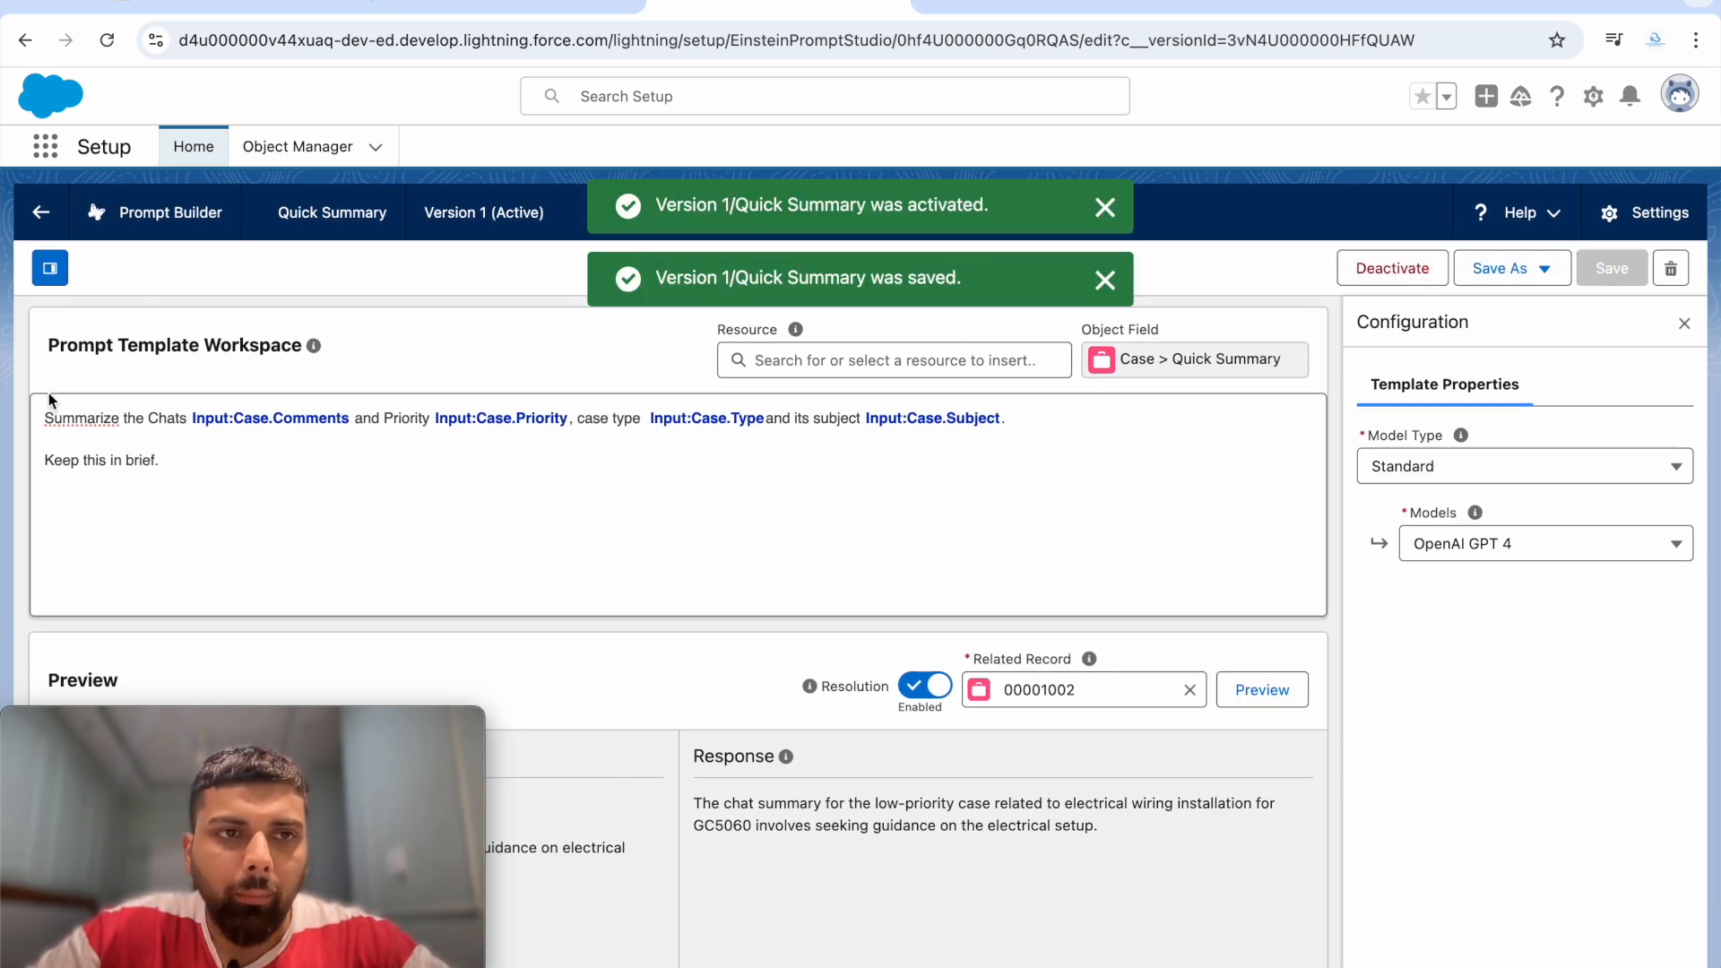
Step: Switch to the Sales app and open the GC5060 electrical wiring case from the recently viewed cases
{"action": "left_click", "coordinate": [508, 7]}
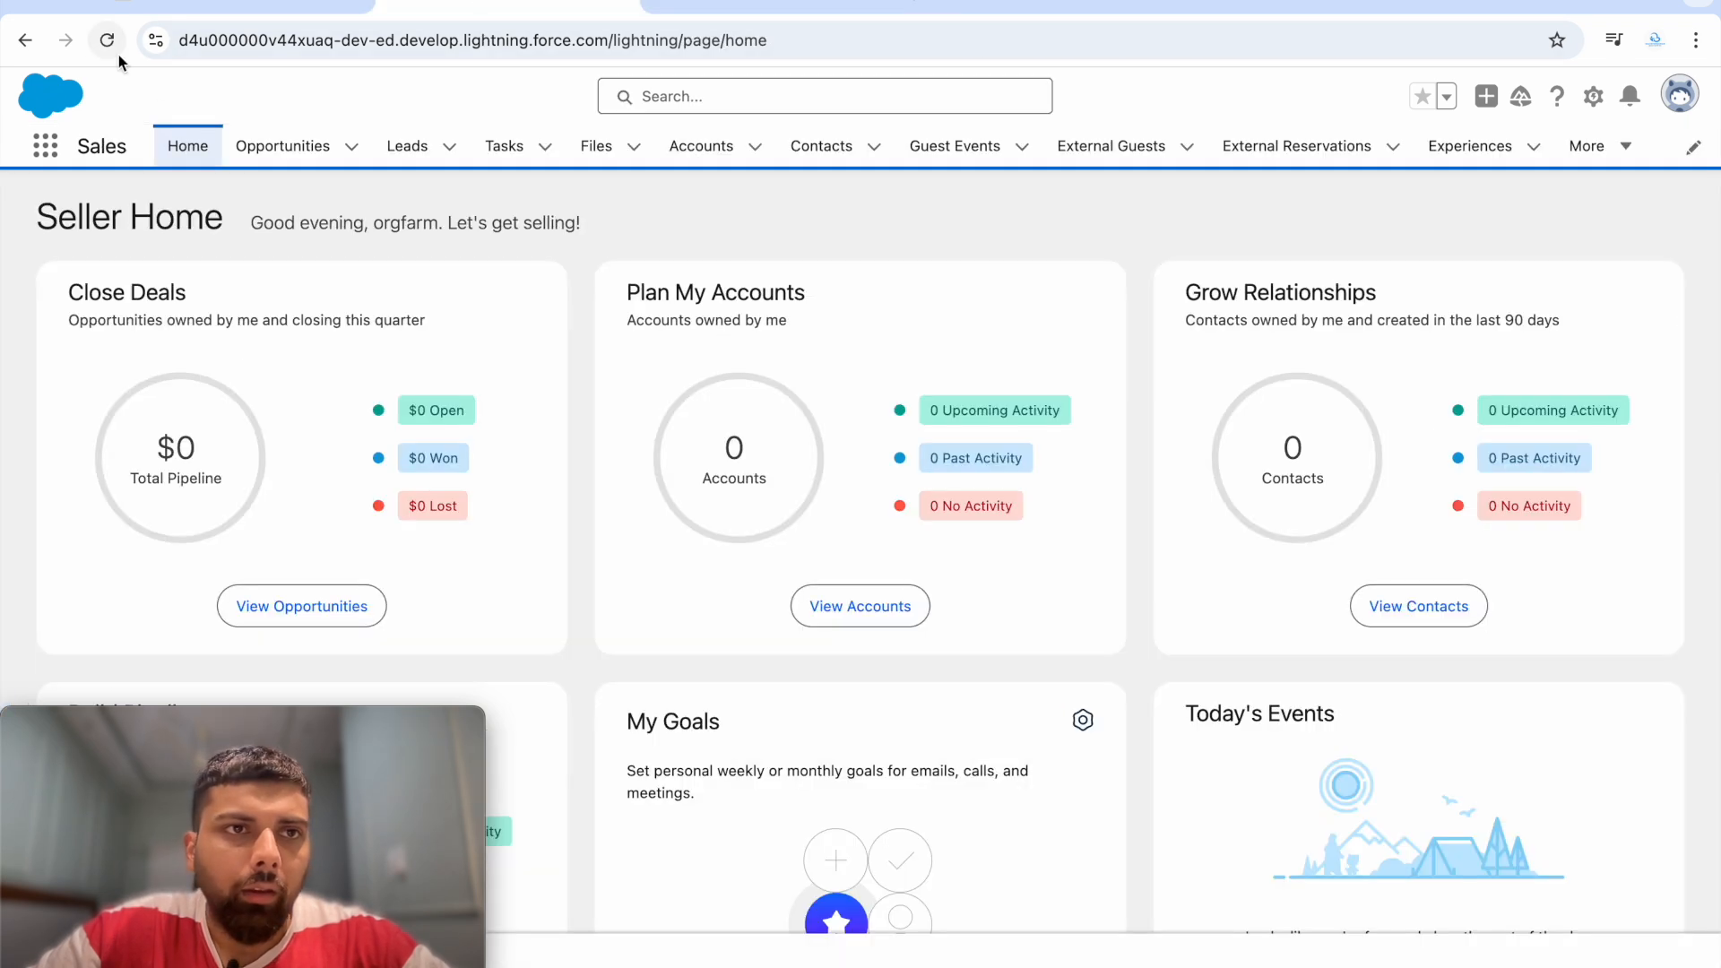
{"action": "left_click", "coordinate": [1618, 143]}
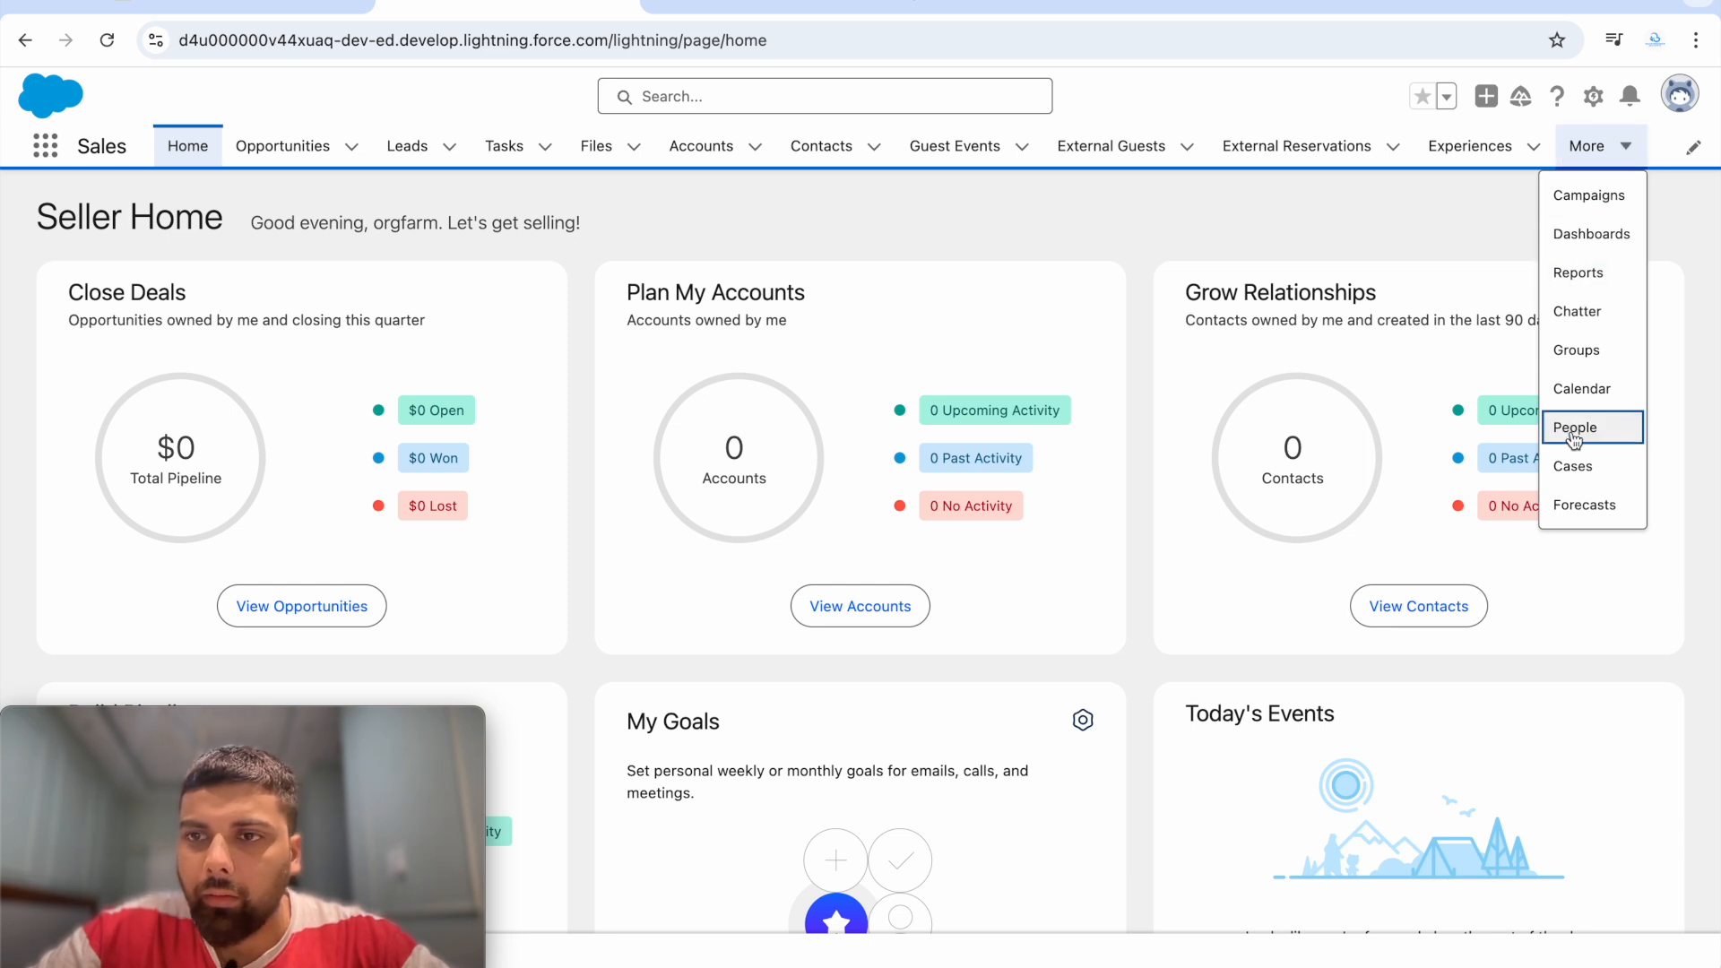
{"action": "left_click", "coordinate": [1576, 467]}
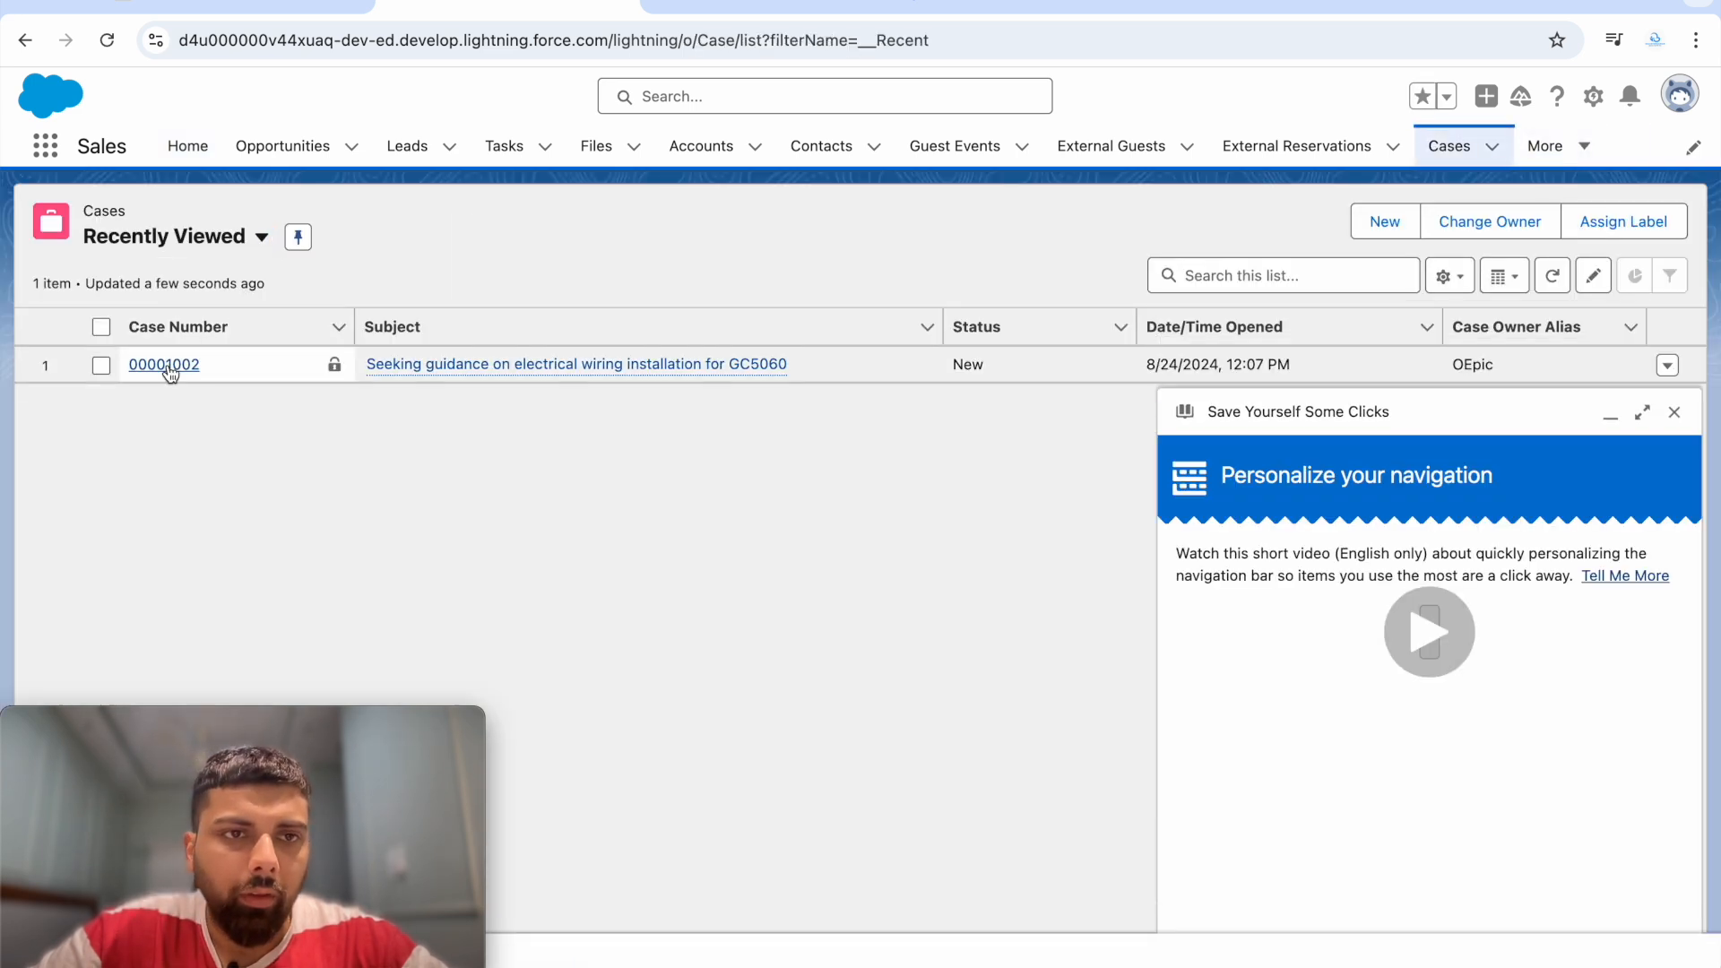
{"action": "left_click", "coordinate": [166, 365]}
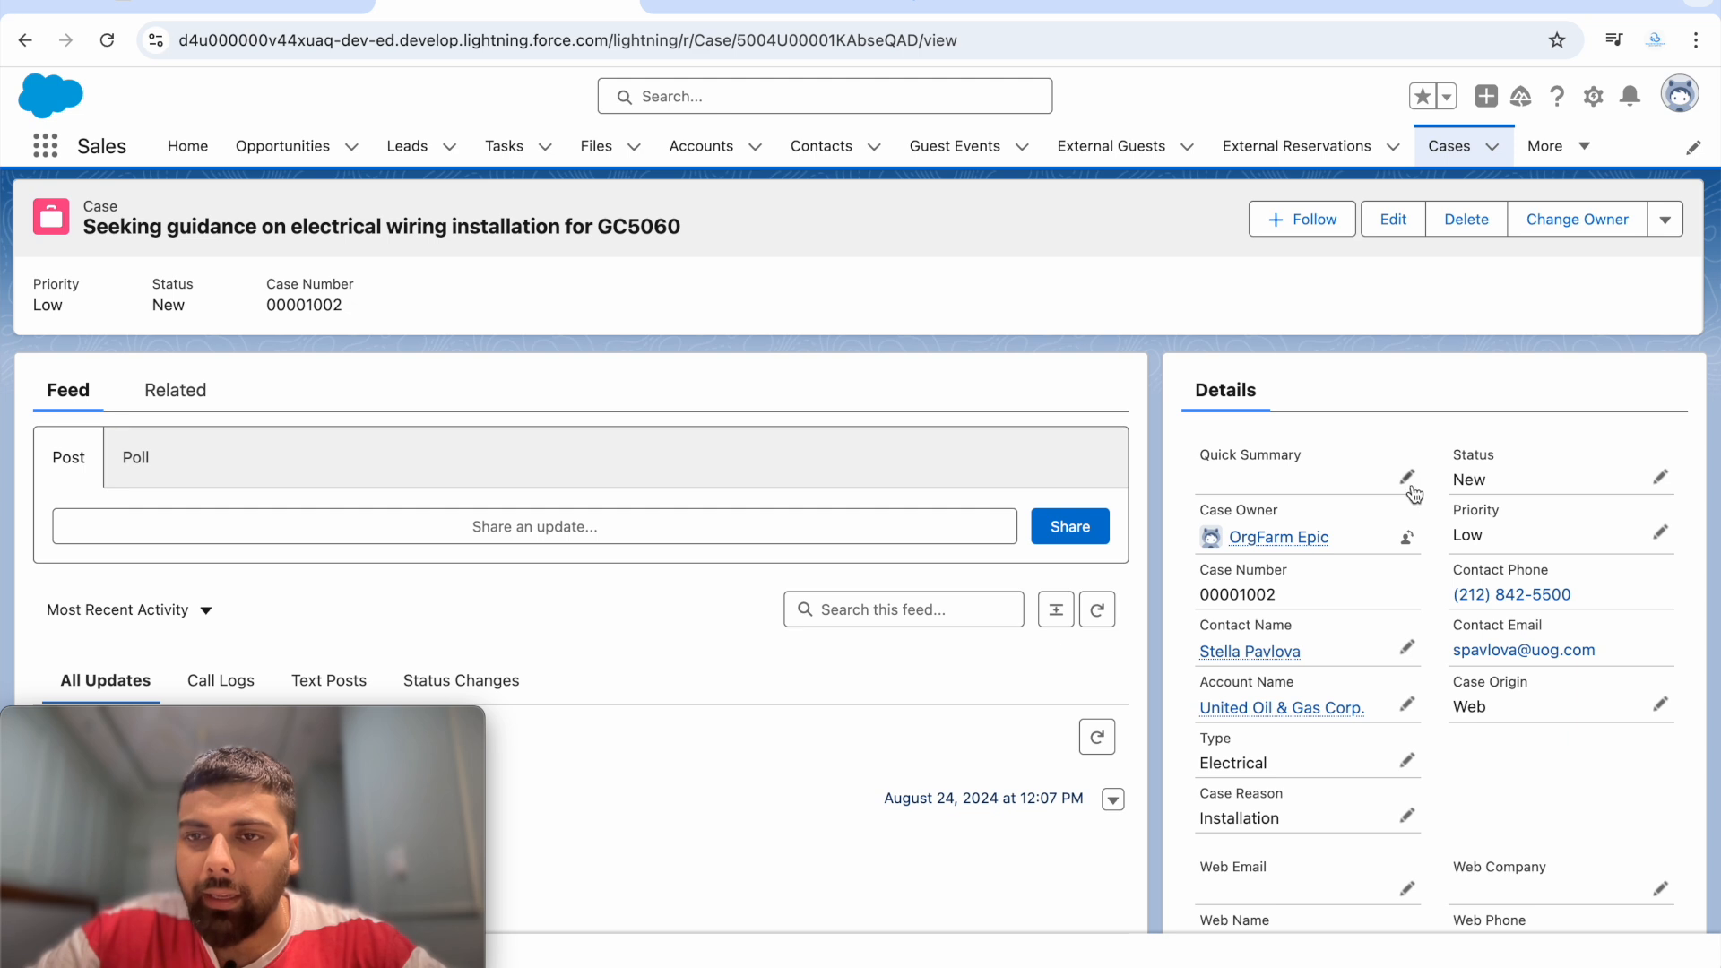
Step: Open the case record page for editing in Lightning App Builder and dismiss the walkthrough hint
{"action": "left_click", "coordinate": [1593, 97]}
{"action": "left_click", "coordinate": [1470, 356]}
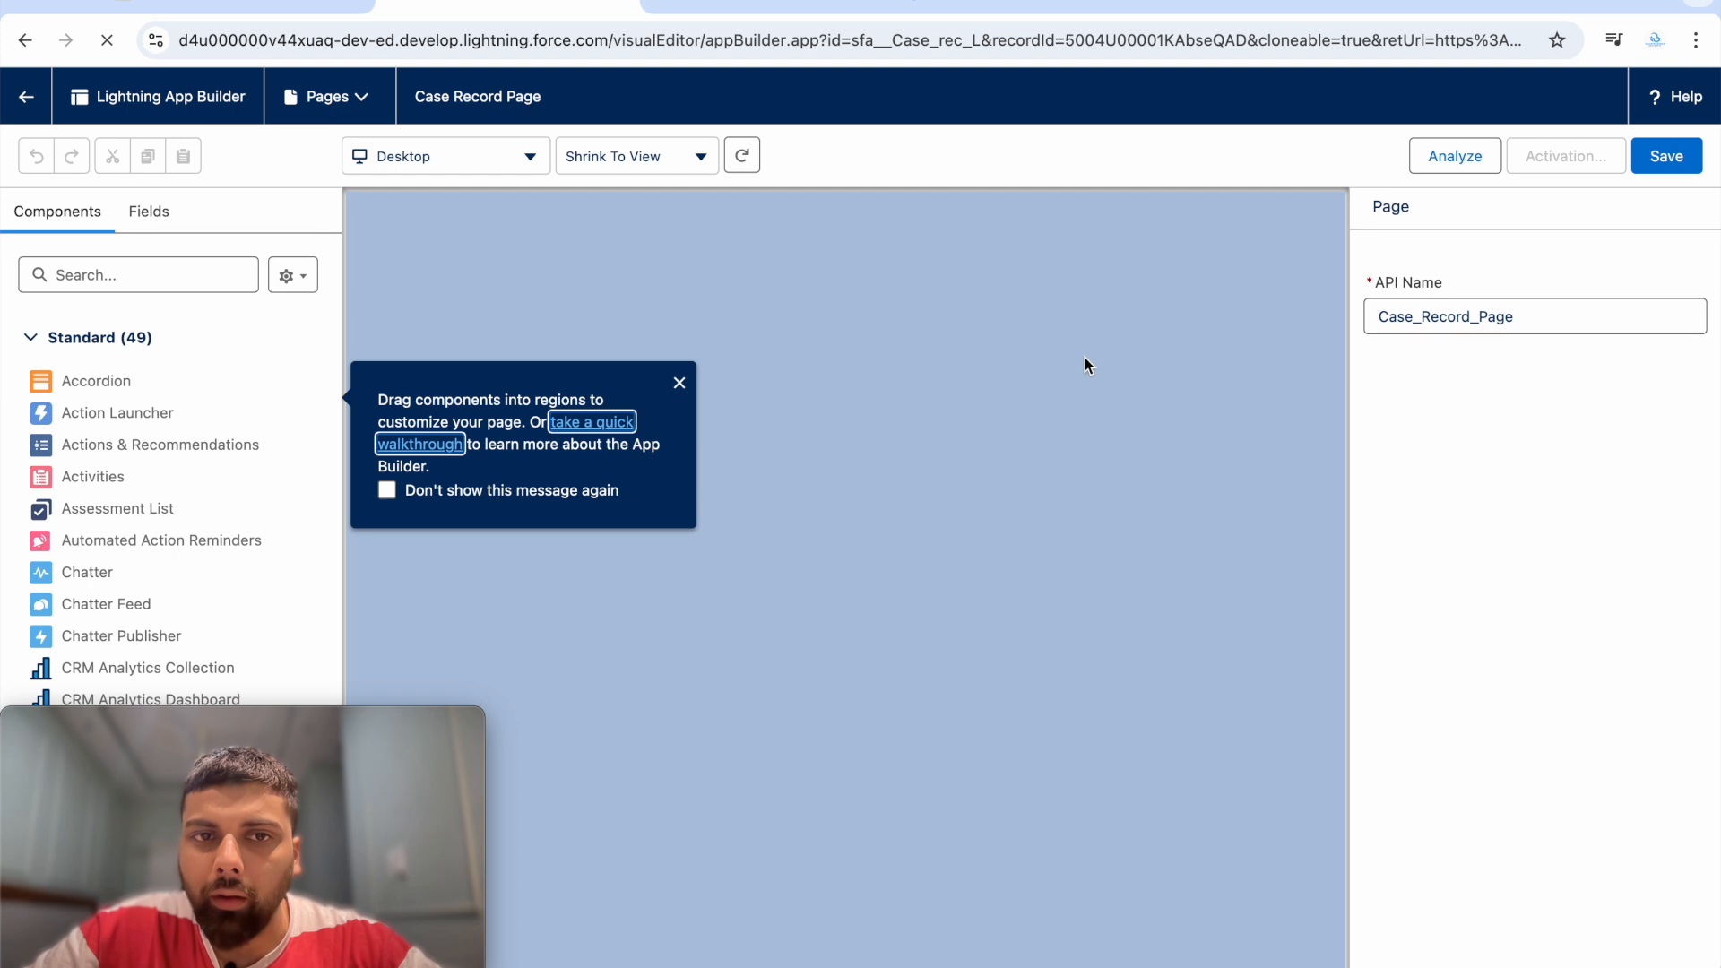
{"action": "left_click", "coordinate": [680, 383]}
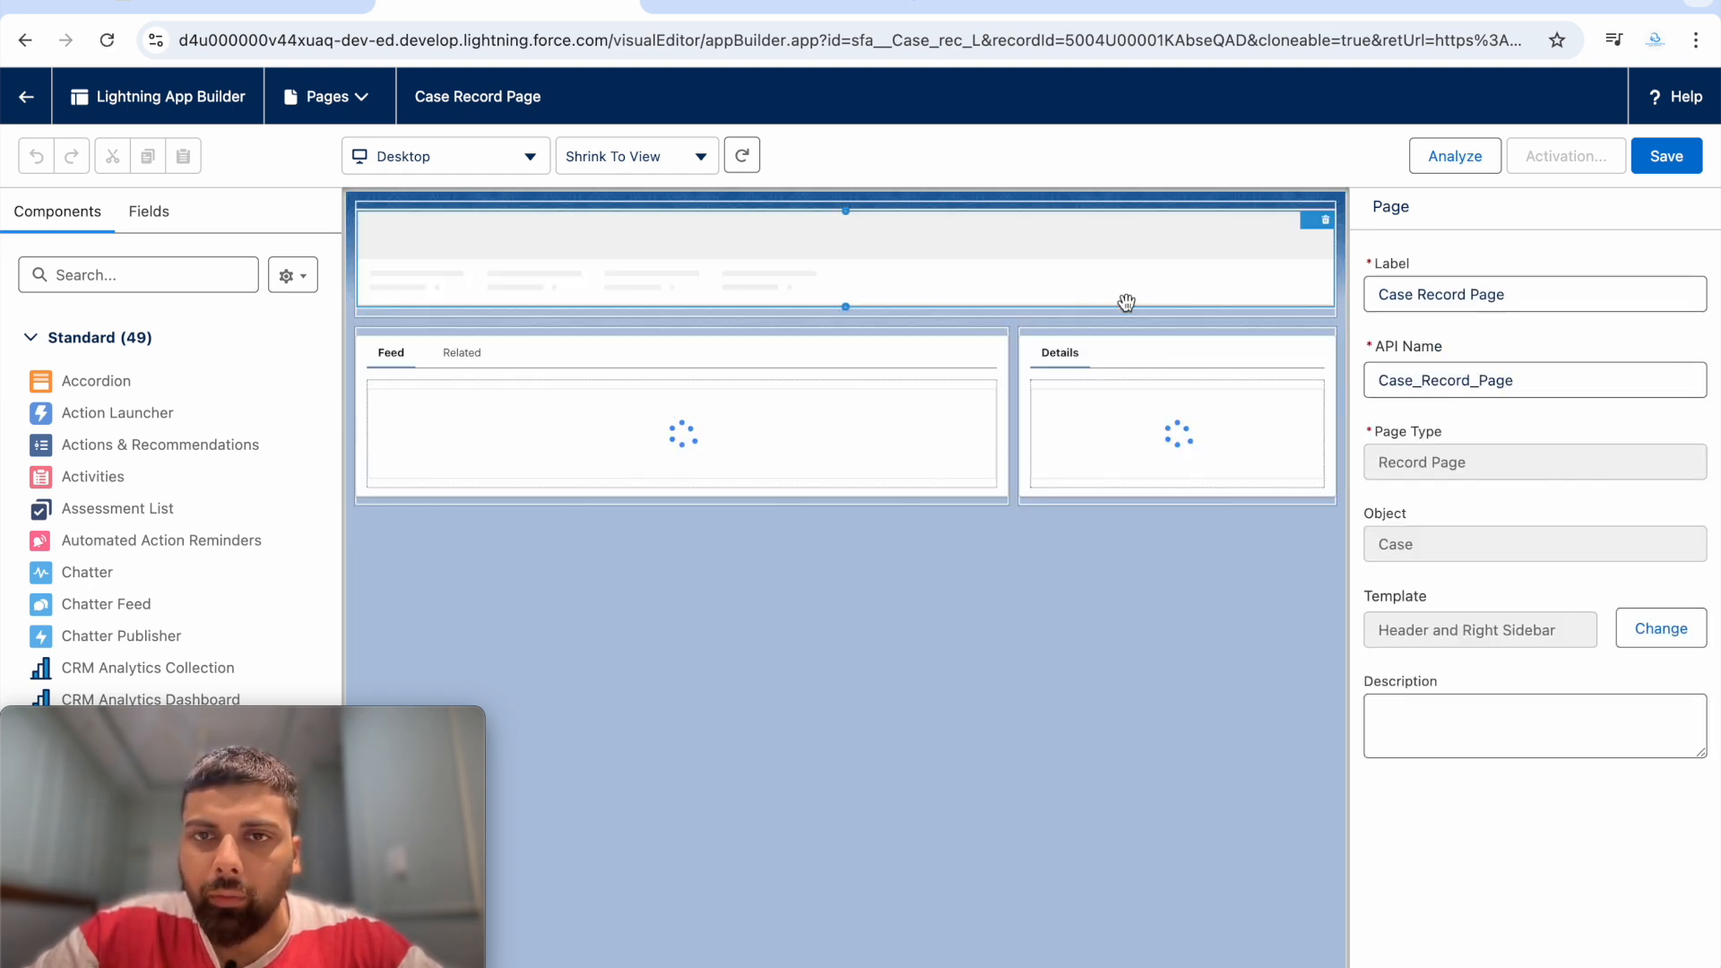
Step: Upgrade the Record Detail component under Details to Dynamic Forms, using an existing page layout for its fields
{"action": "left_click", "coordinate": [1101, 357]}
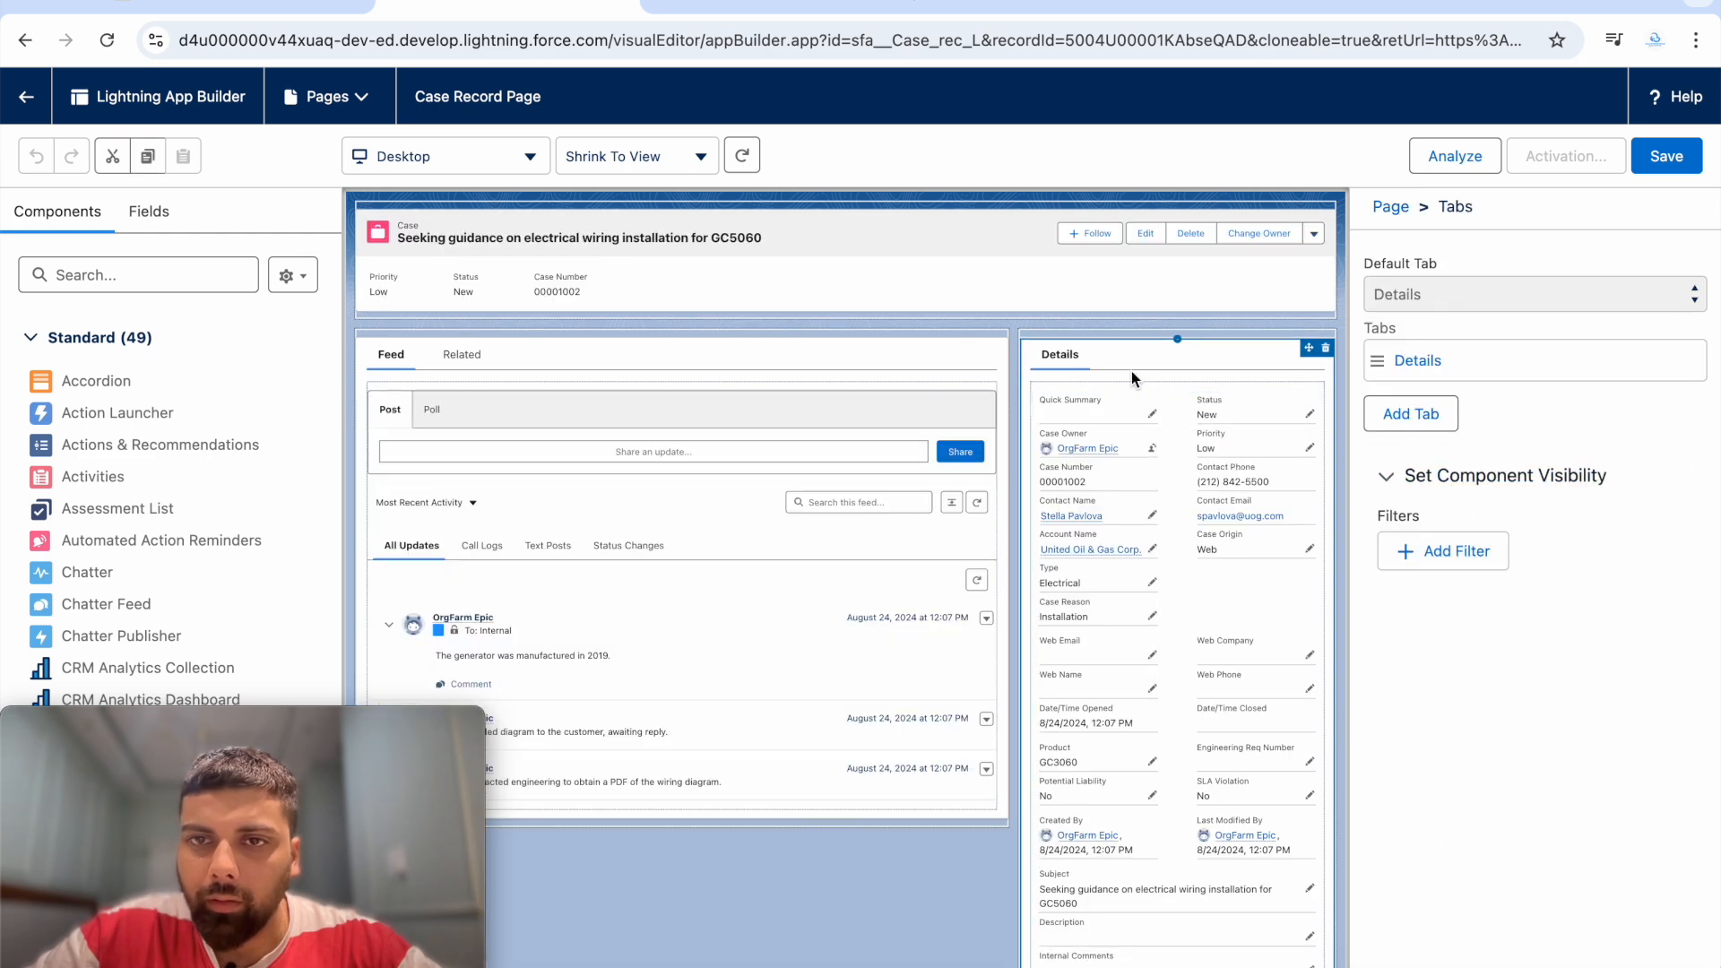
{"action": "left_click", "coordinate": [1114, 447]}
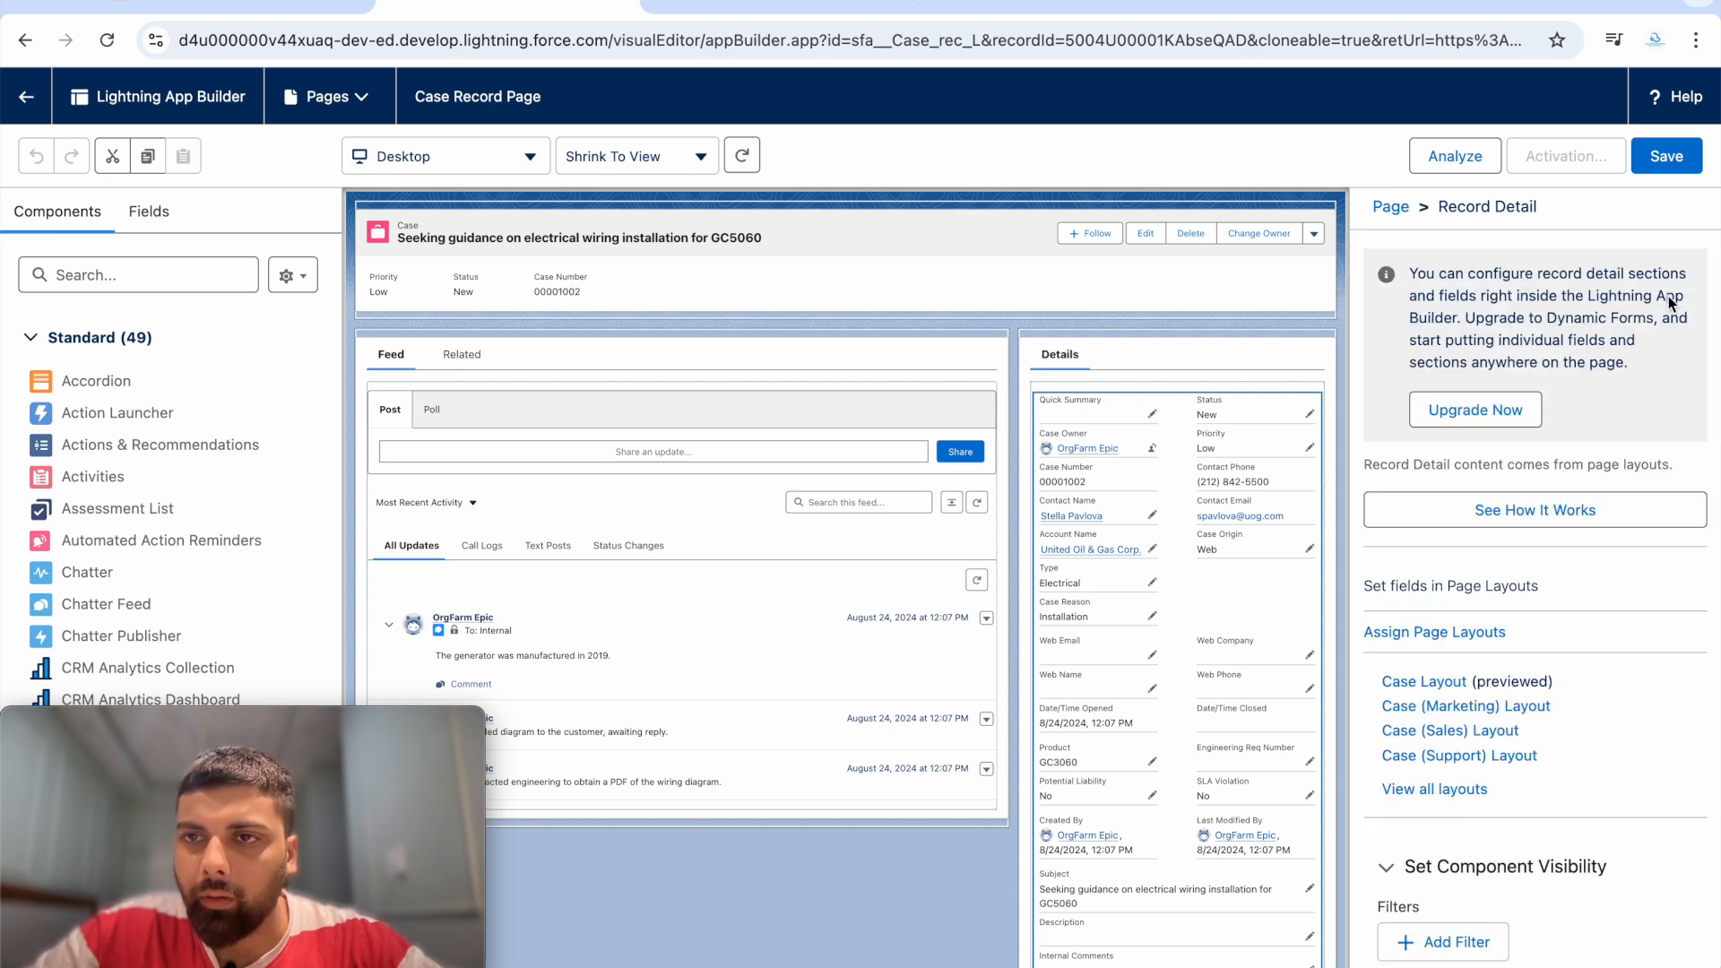
{"action": "left_click", "coordinate": [1497, 409]}
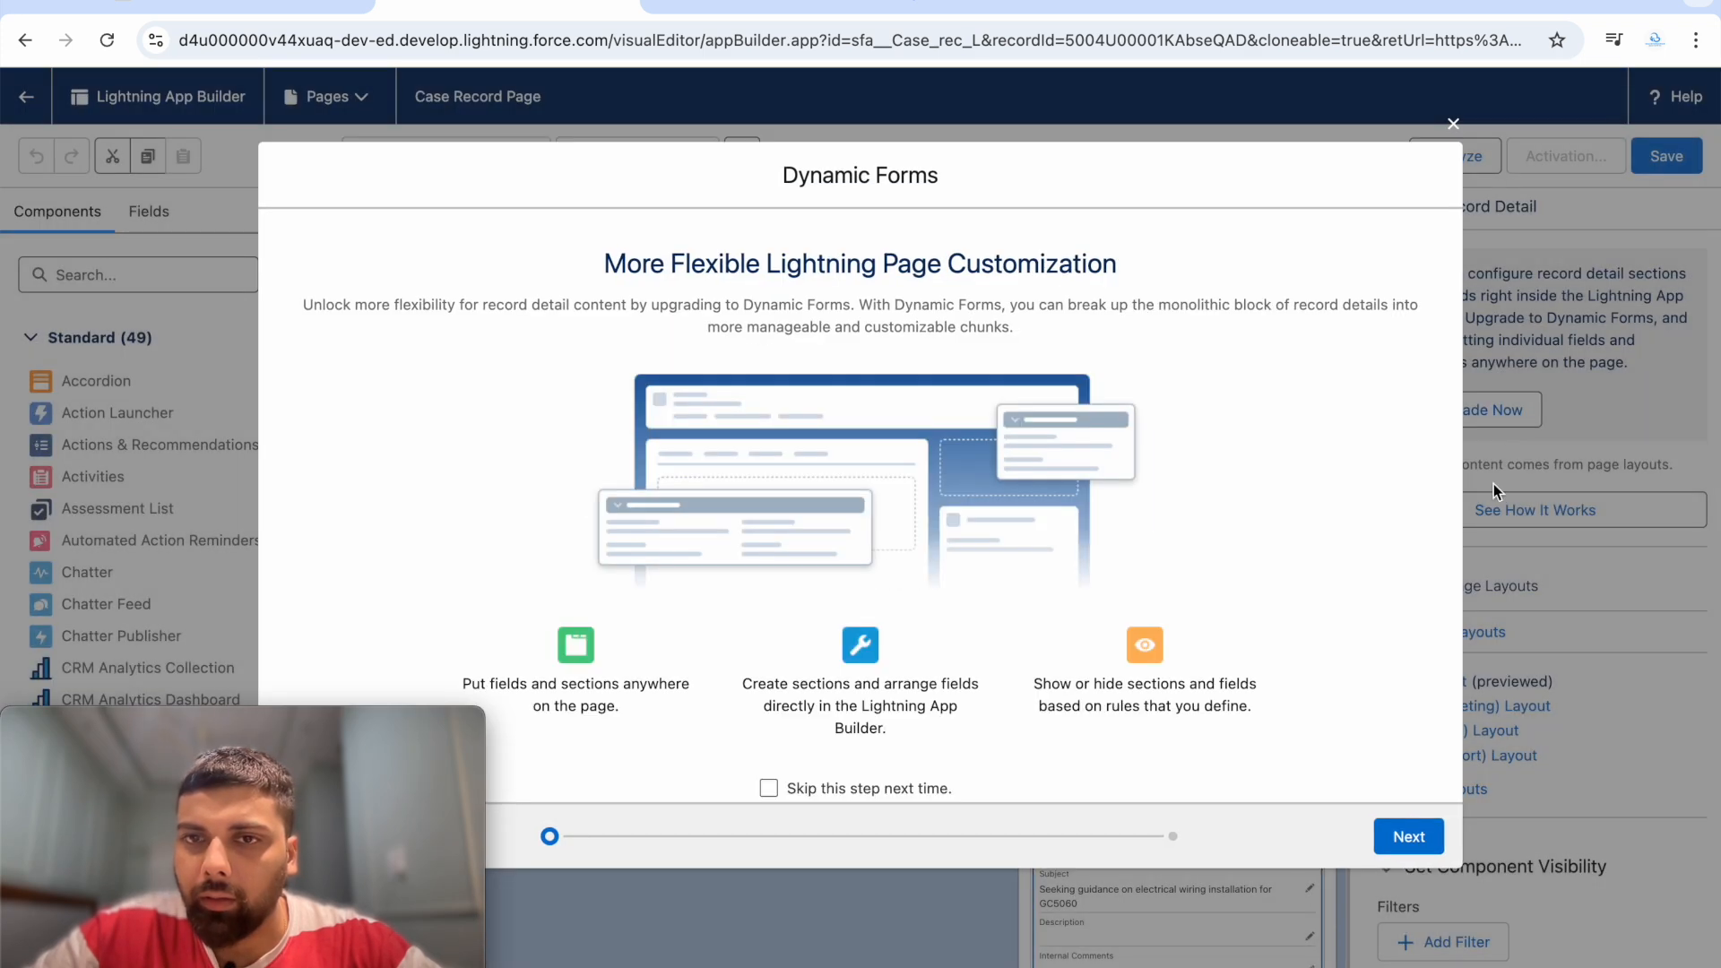
{"action": "left_click", "coordinate": [1412, 835]}
{"action": "left_click", "coordinate": [276, 579]}
{"action": "left_click", "coordinate": [1405, 836]}
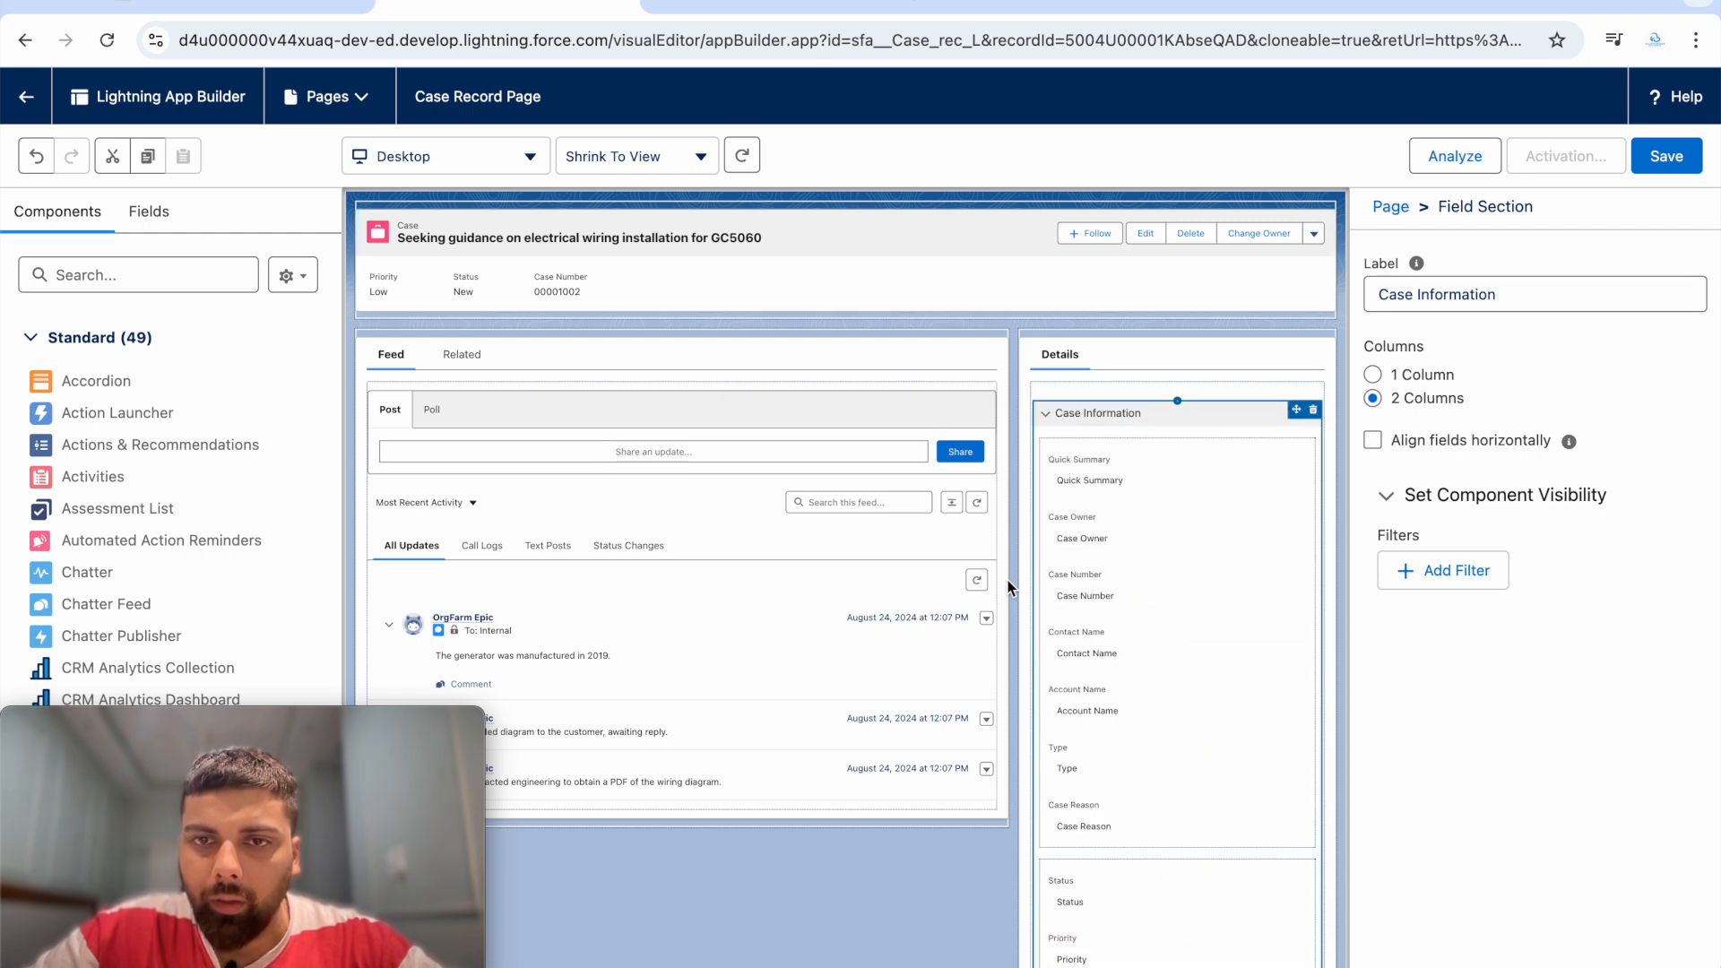
Step: Assign the Quick Summary prompt template to the Quick Summary field in the Case Information section
{"action": "left_click", "coordinate": [1089, 485]}
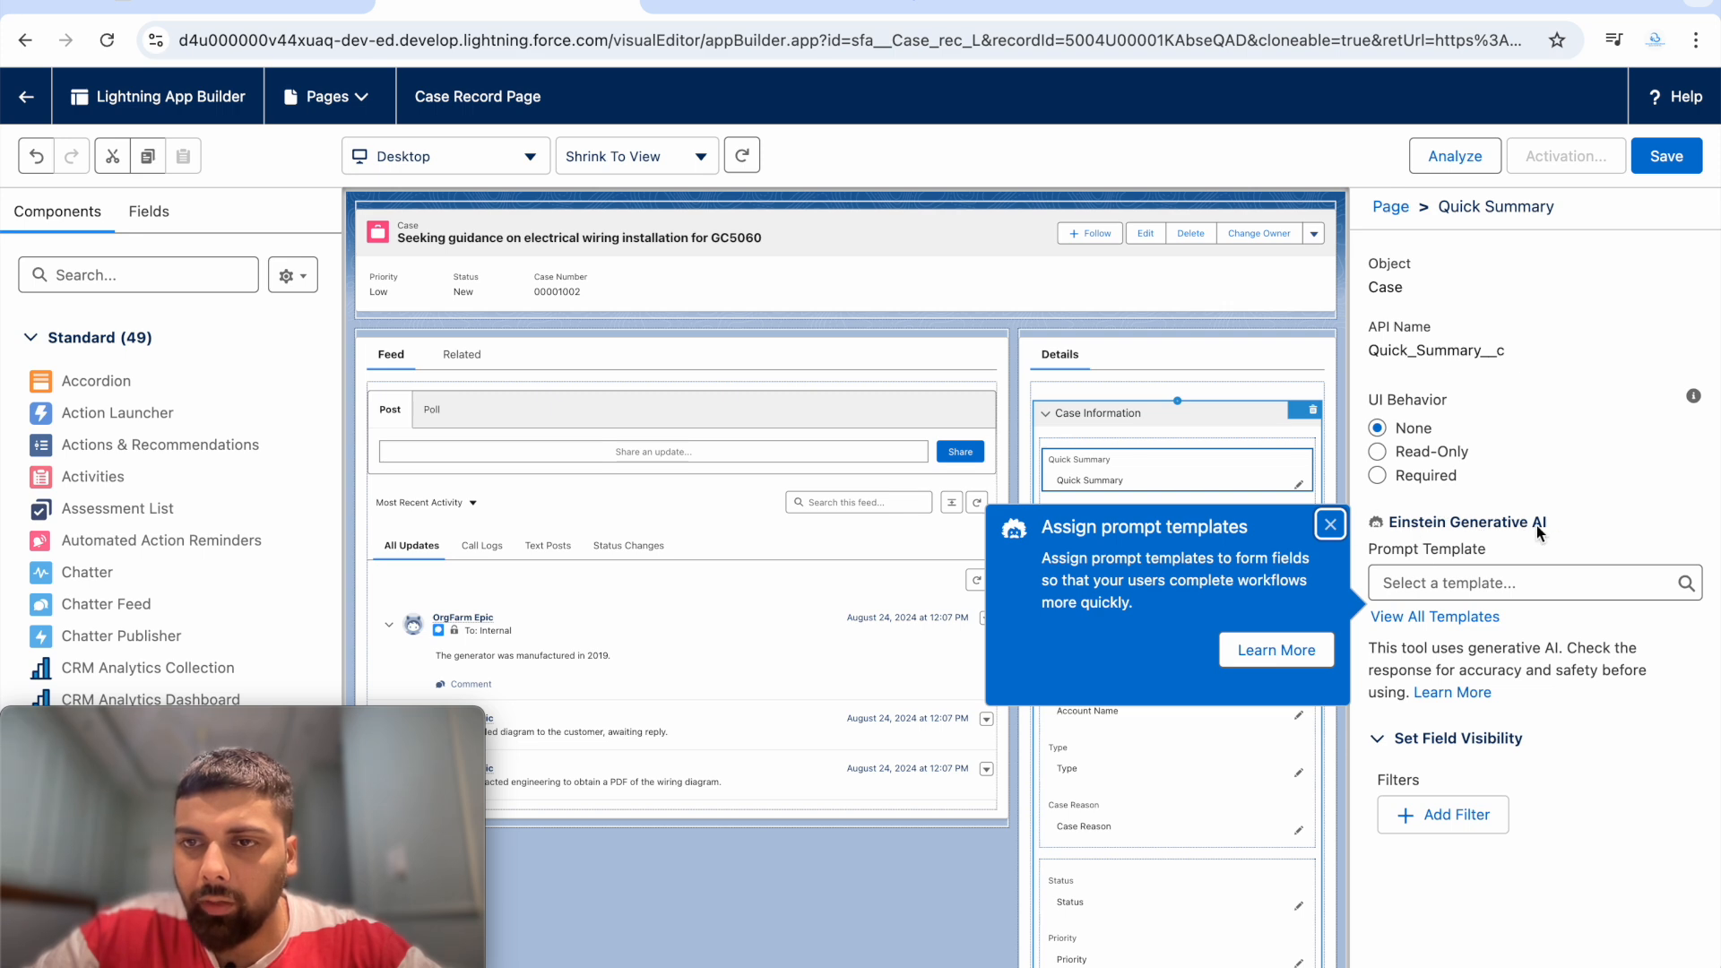
{"action": "left_click", "coordinate": [1429, 578]}
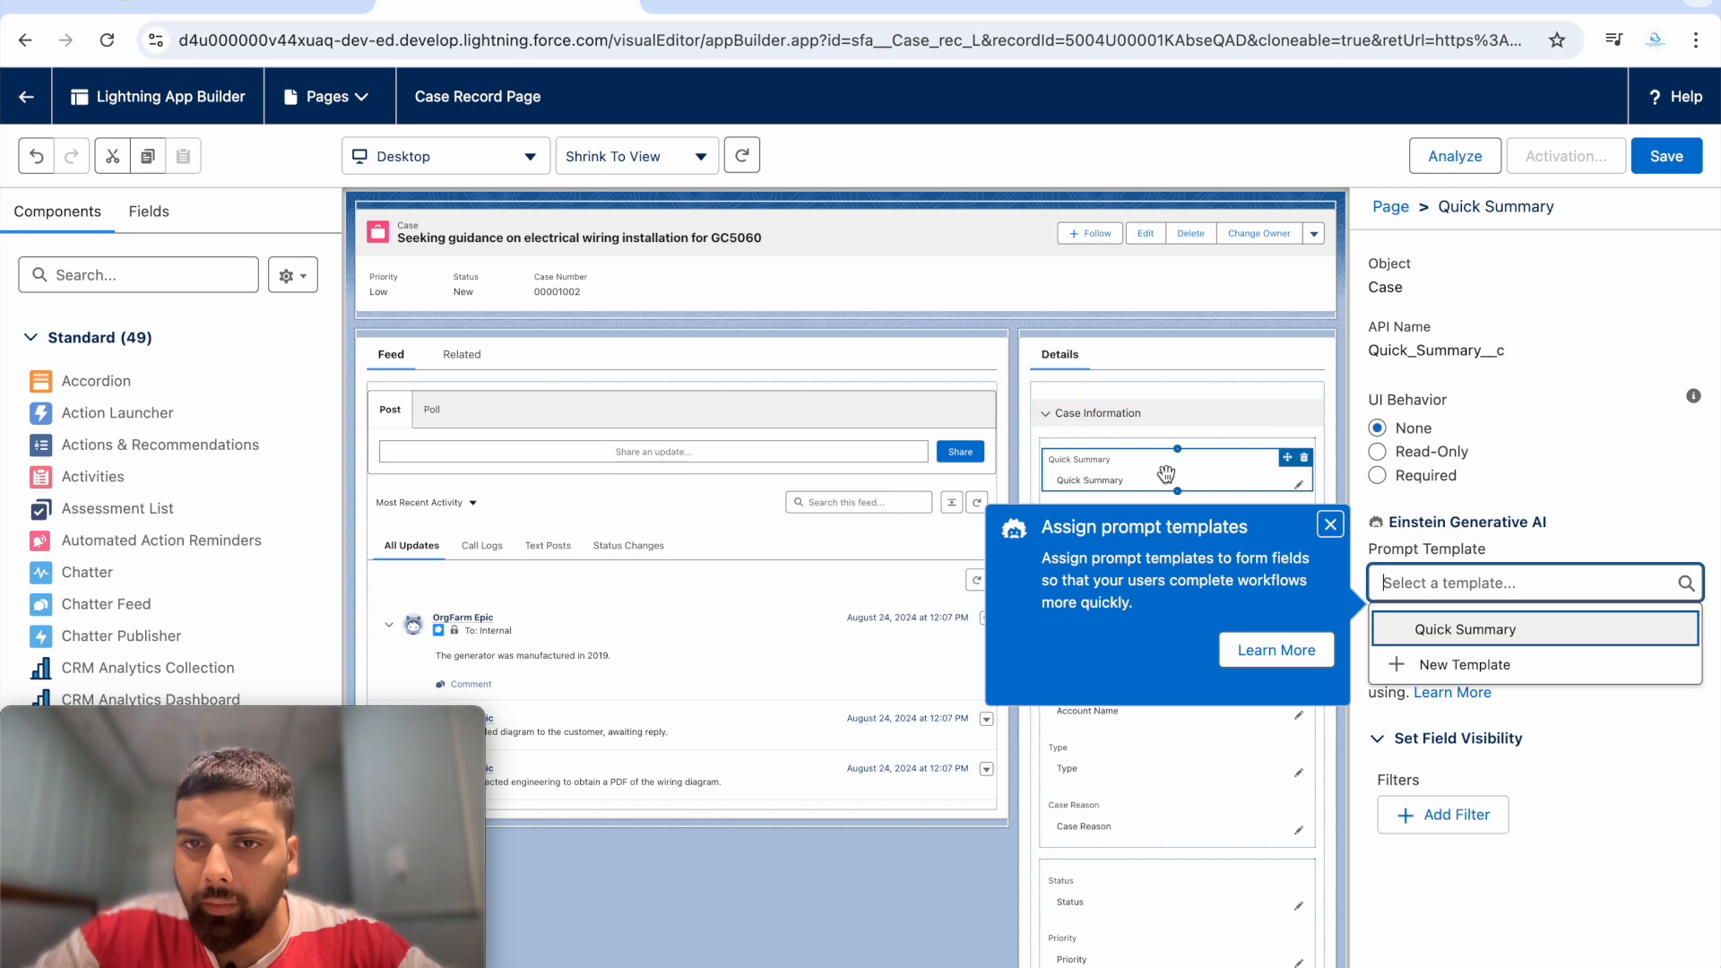
{"action": "left_click", "coordinate": [1440, 631]}
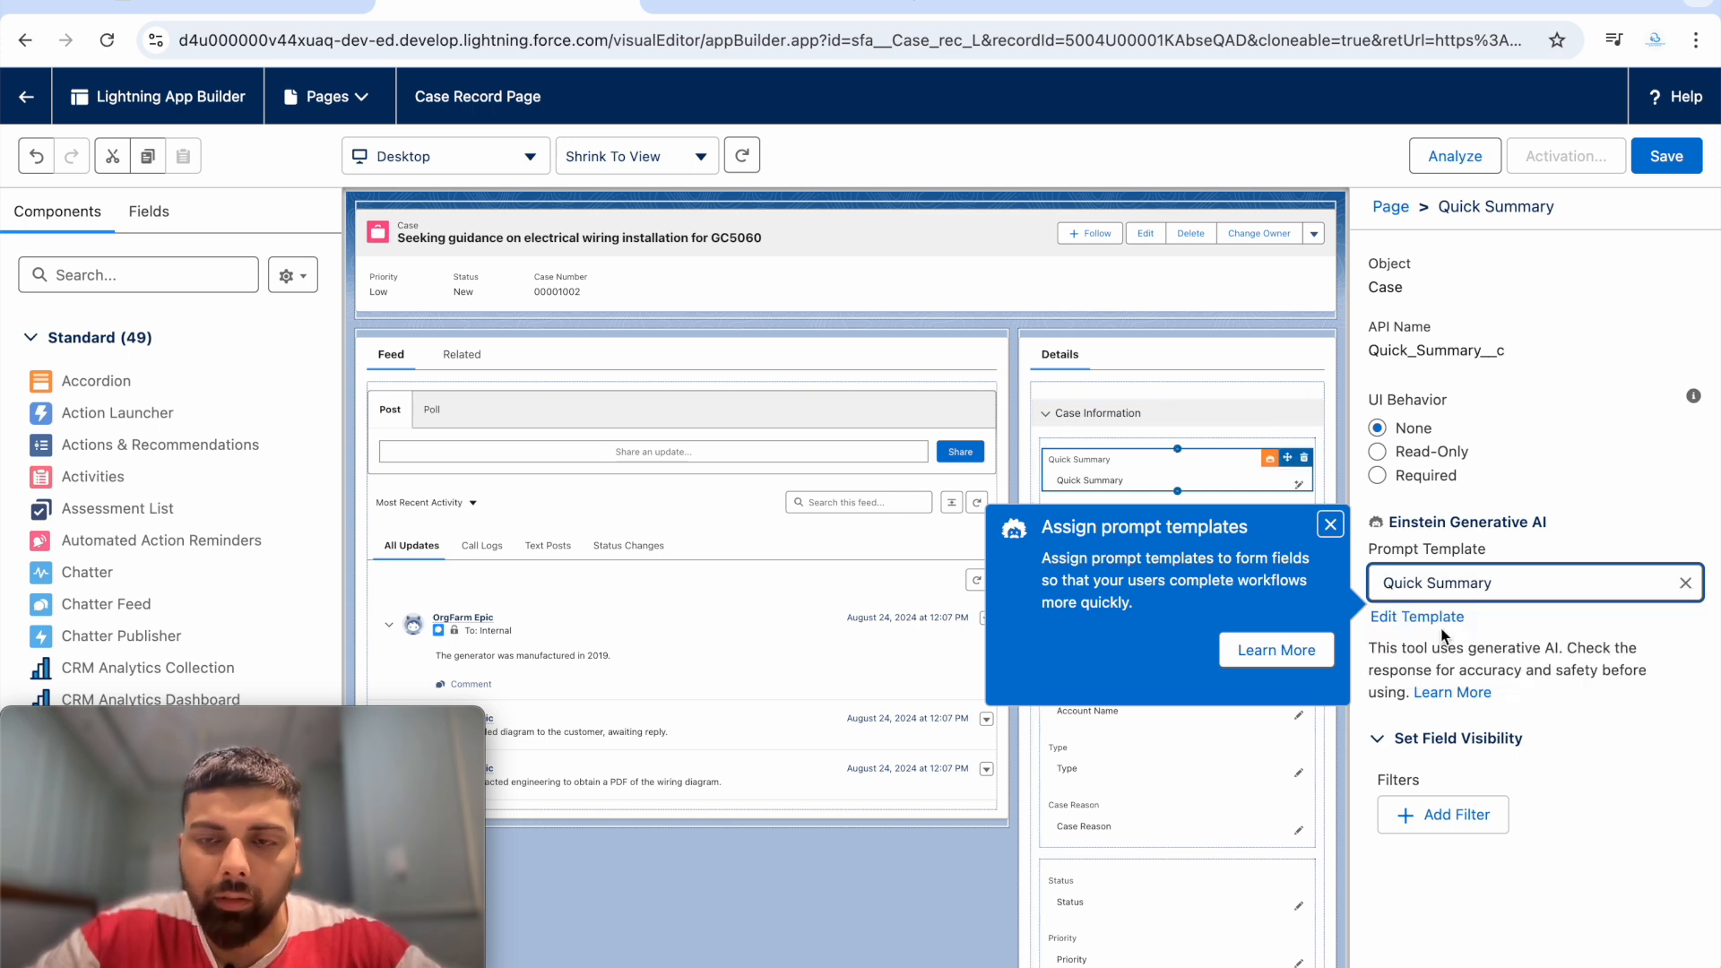
Step: Dismiss the prompt template hint, save the case record page, and activate it as the org default for the Desktop form factor
{"action": "left_click", "coordinate": [1330, 526]}
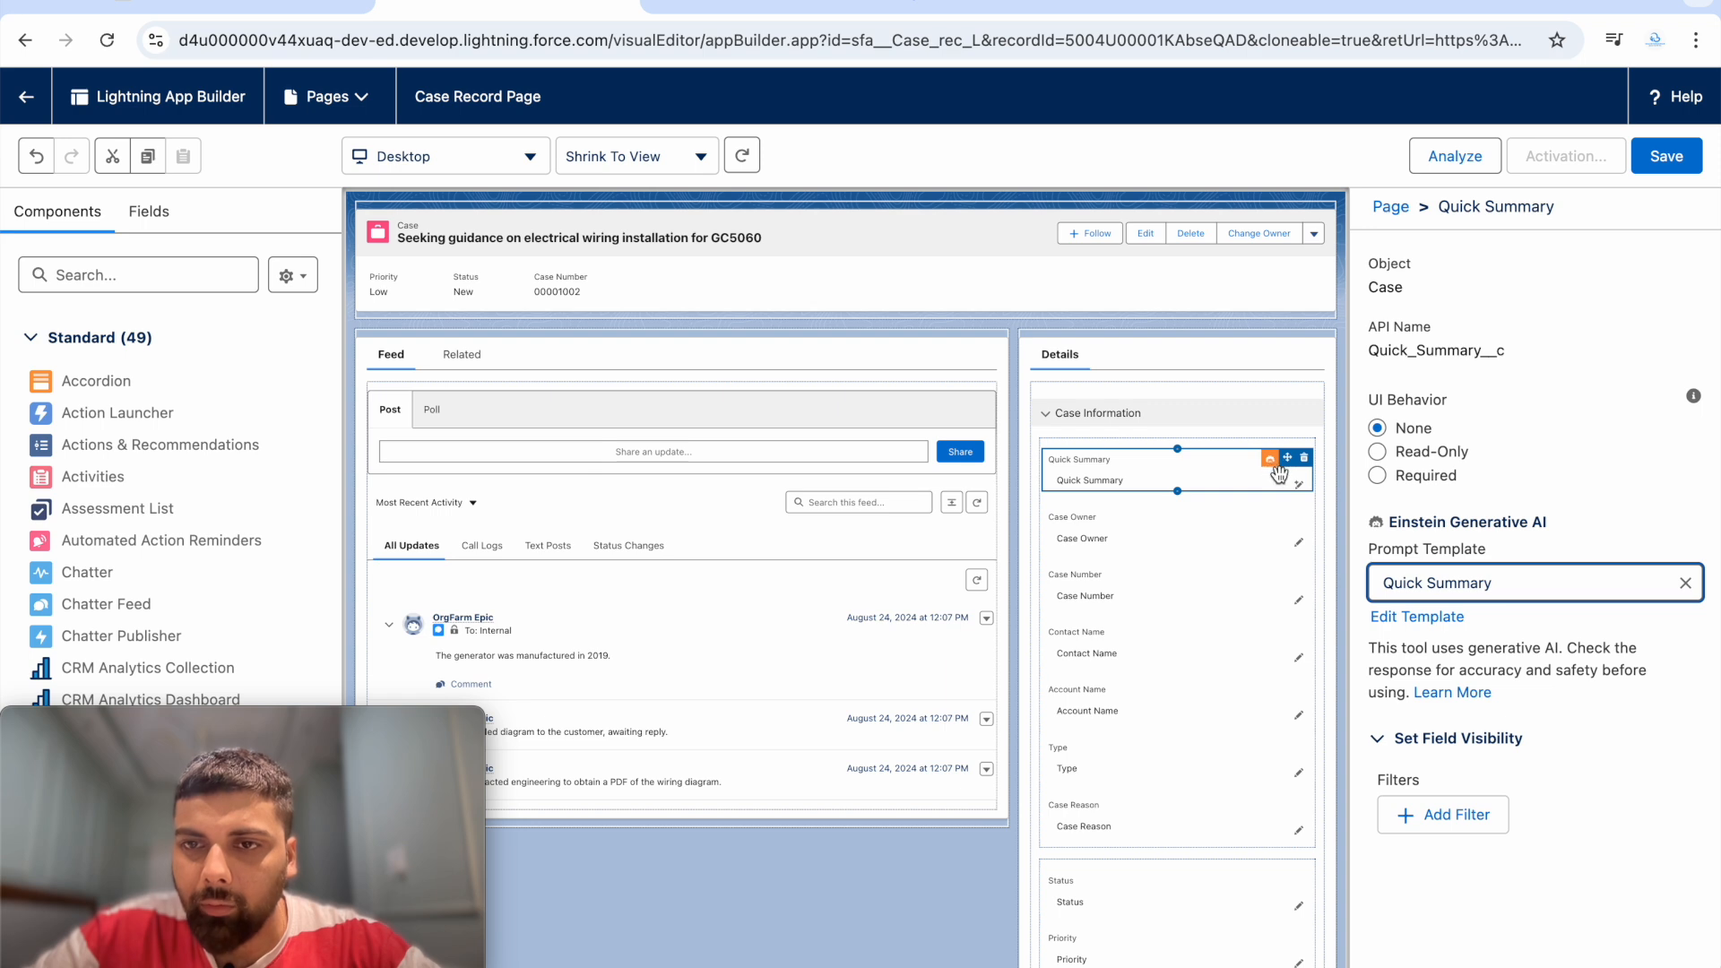
{"action": "left_click", "coordinate": [1666, 157]}
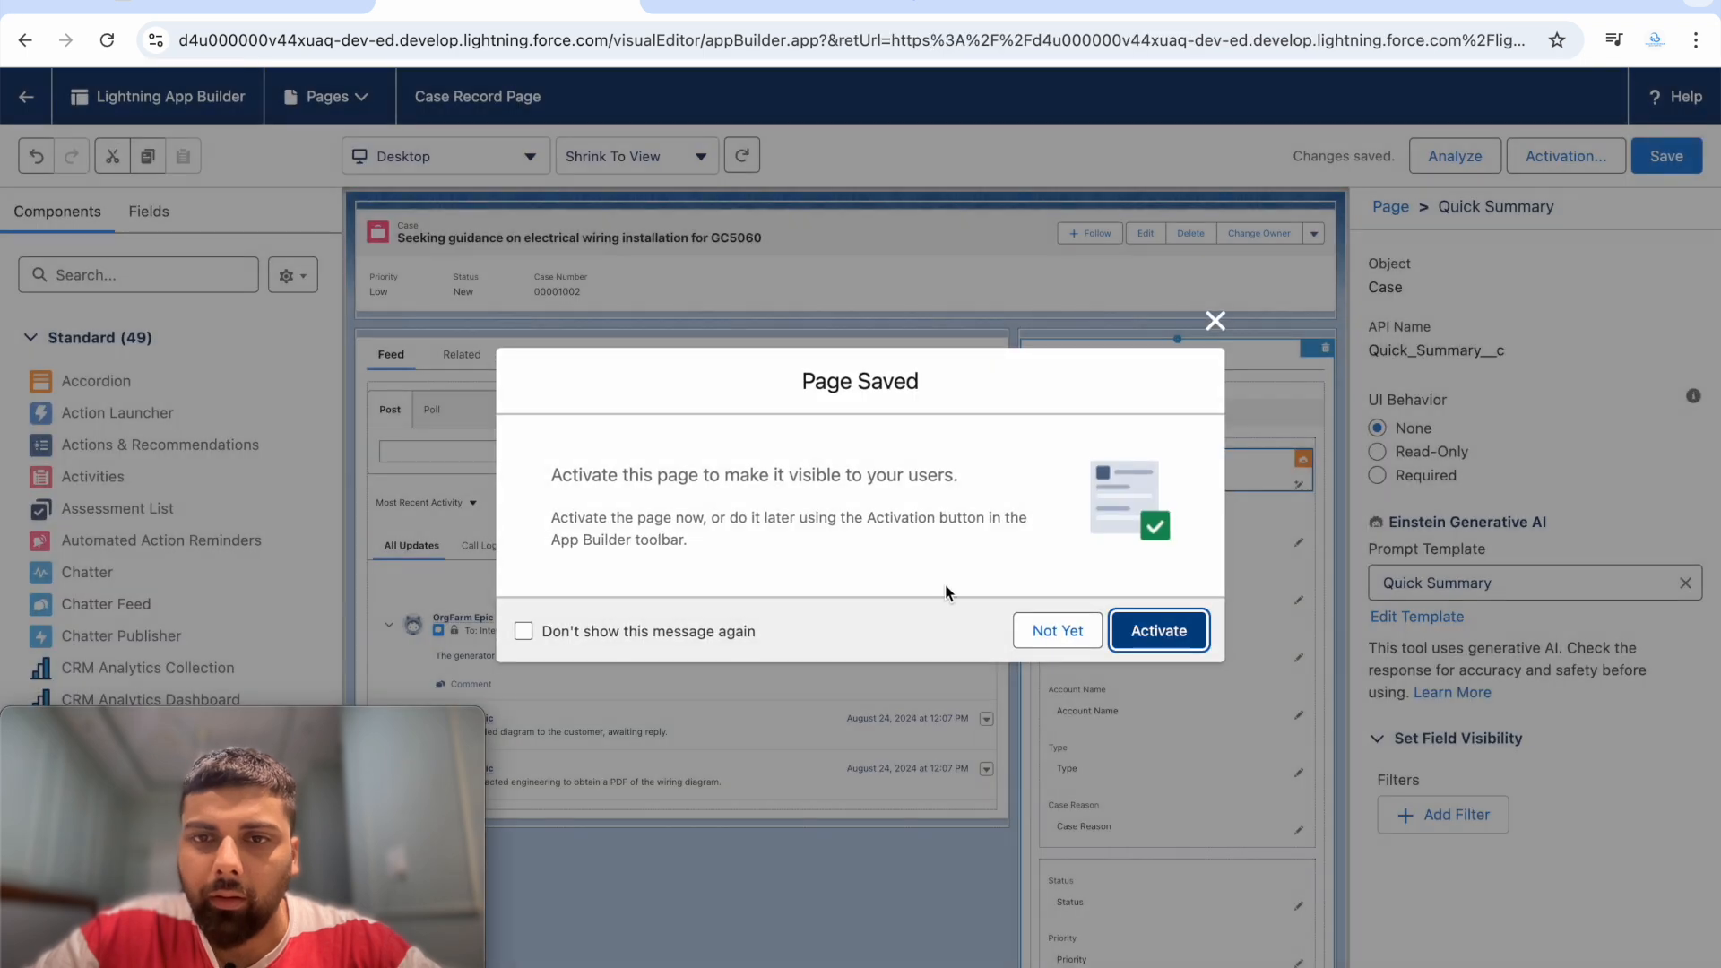
{"action": "left_click", "coordinate": [1159, 631]}
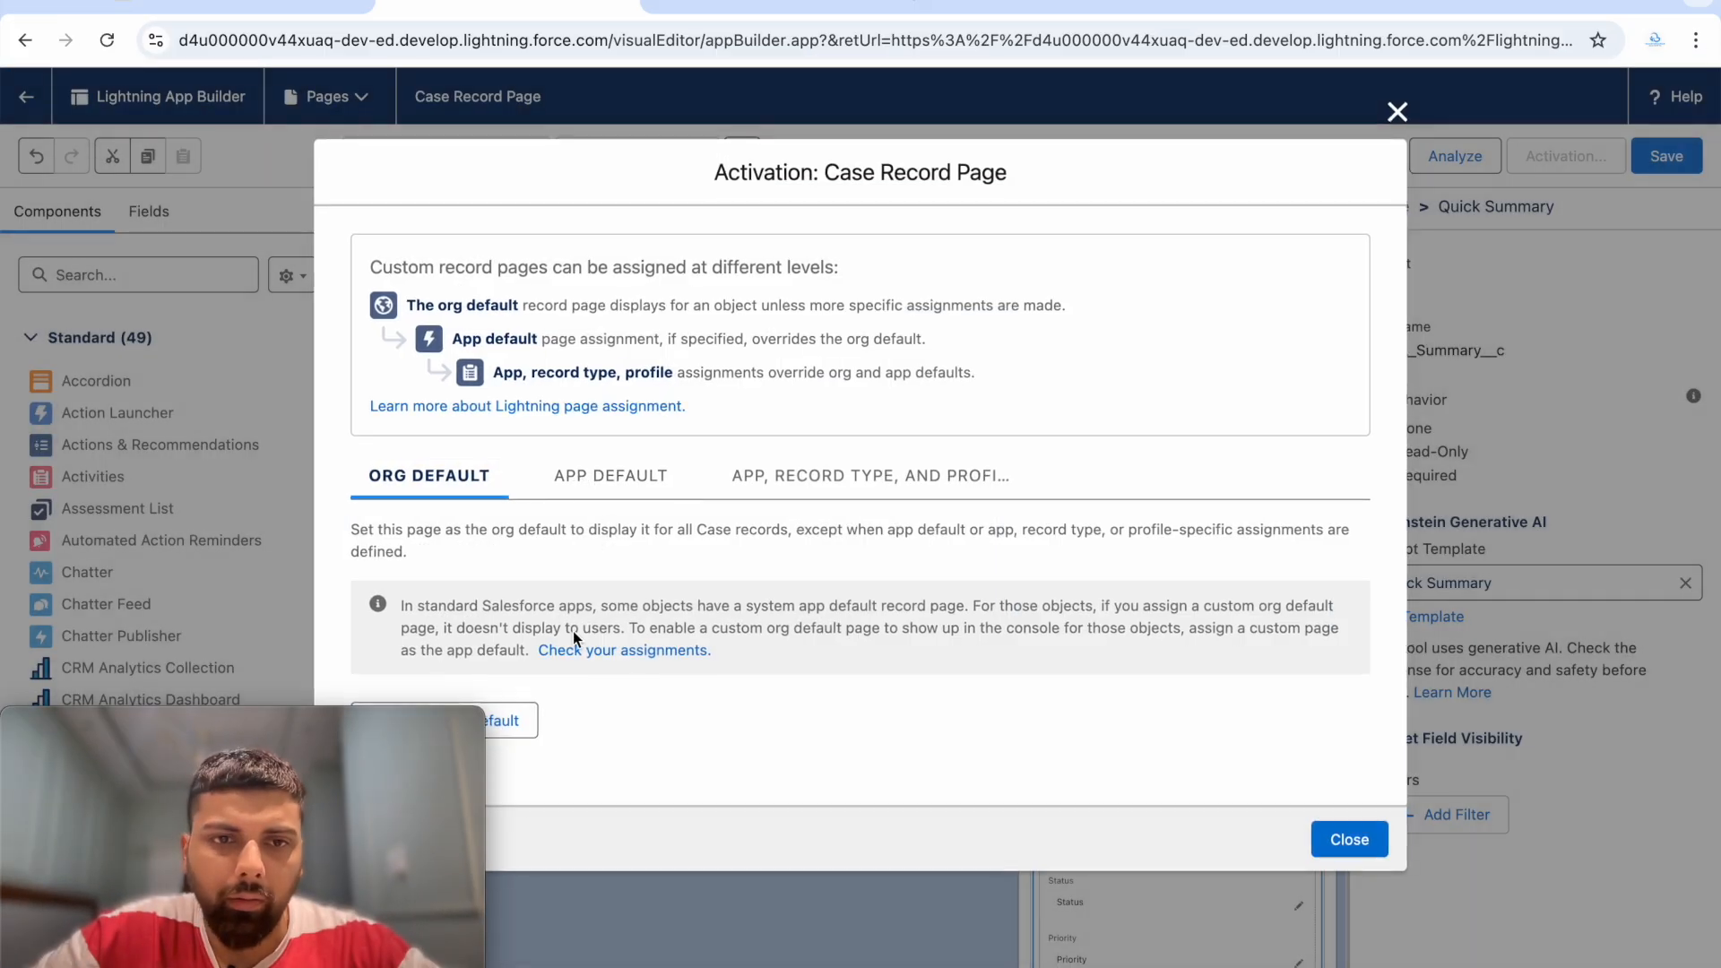
{"action": "left_click", "coordinate": [506, 722]}
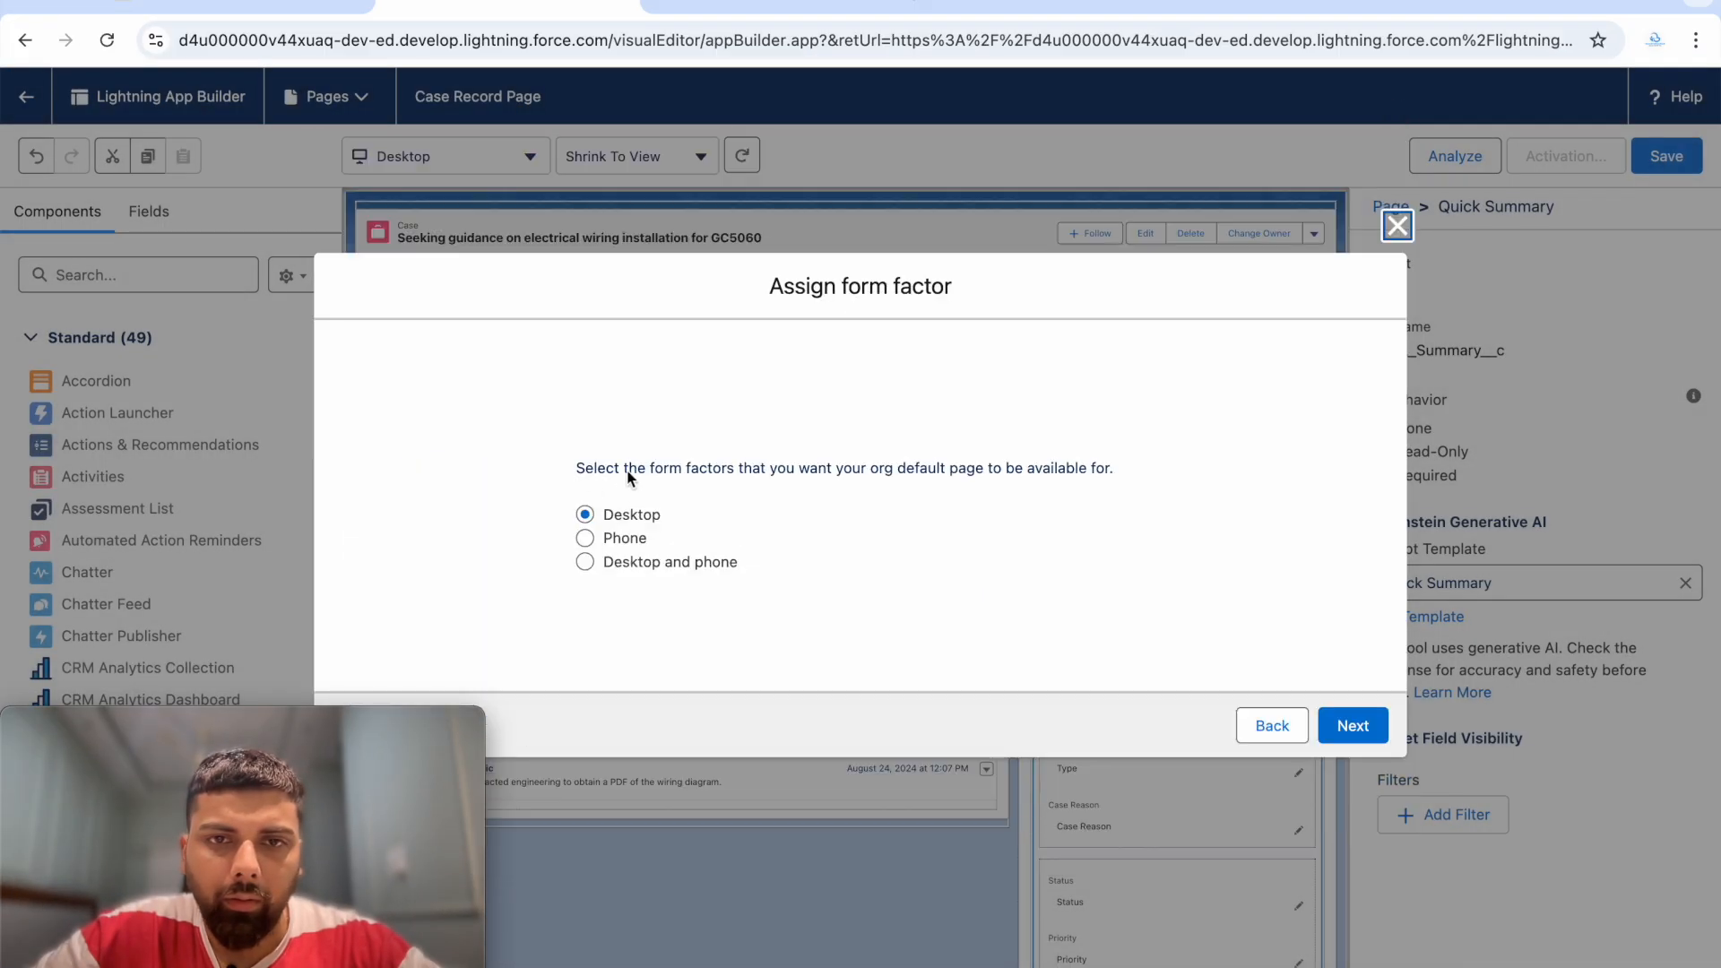
{"action": "left_click", "coordinate": [1352, 725]}
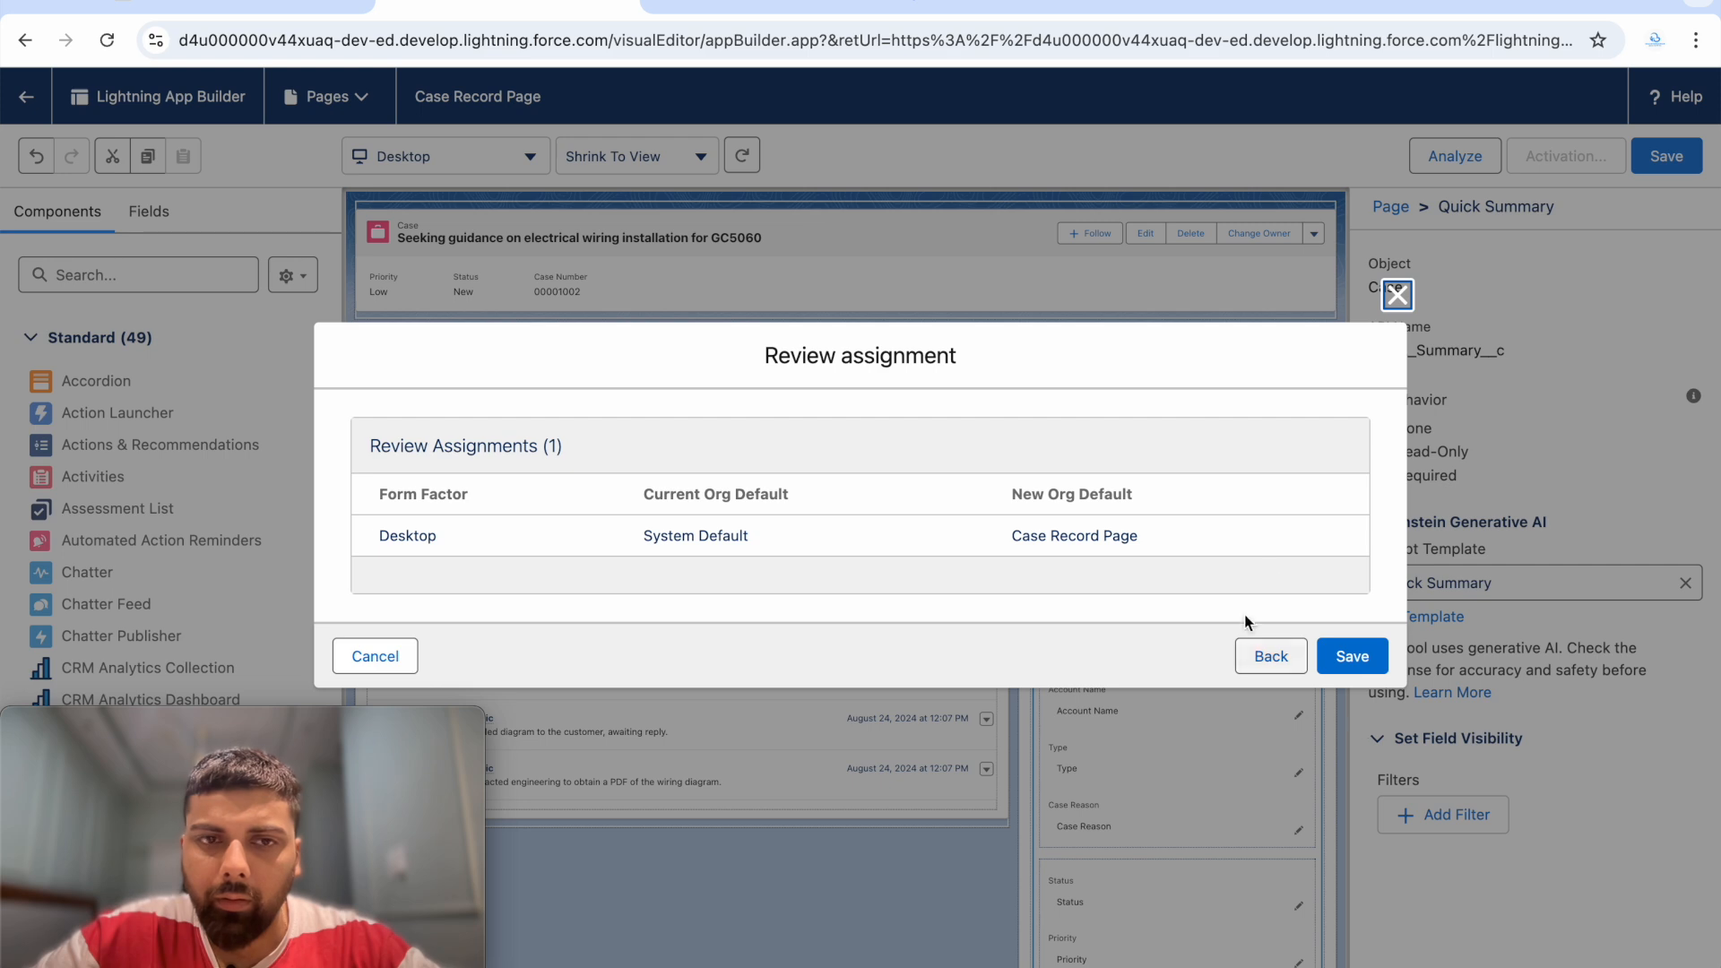
{"action": "left_click", "coordinate": [1352, 656]}
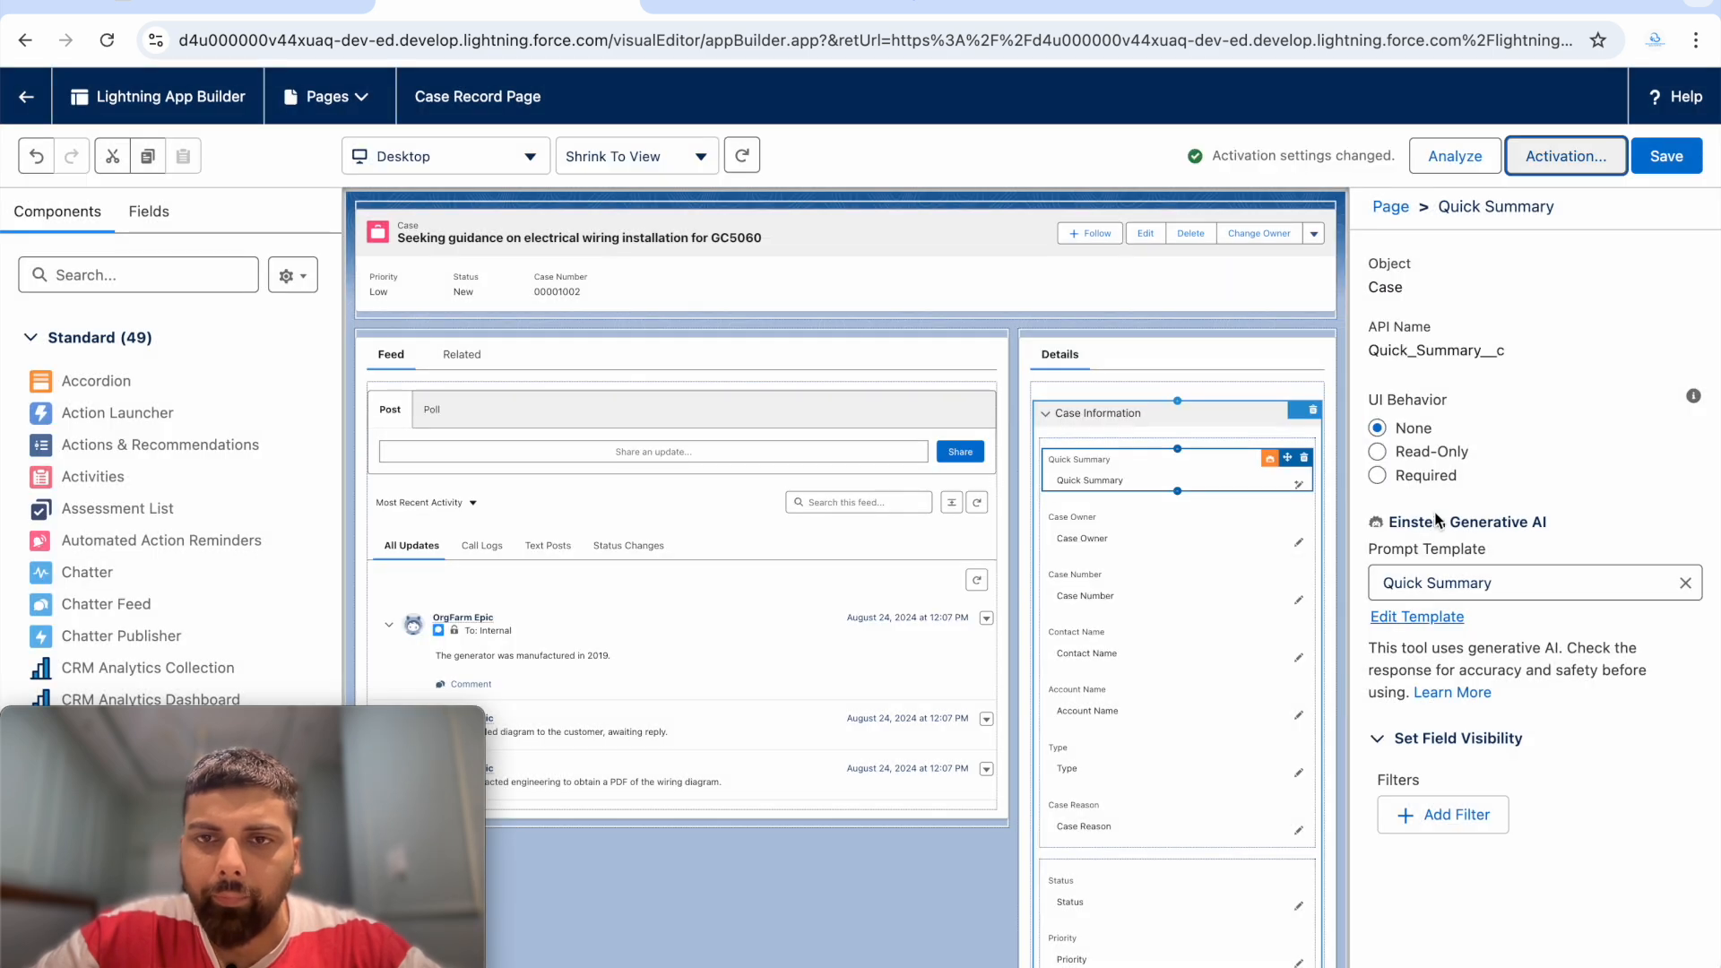
{"action": "left_click", "coordinate": [1664, 155]}
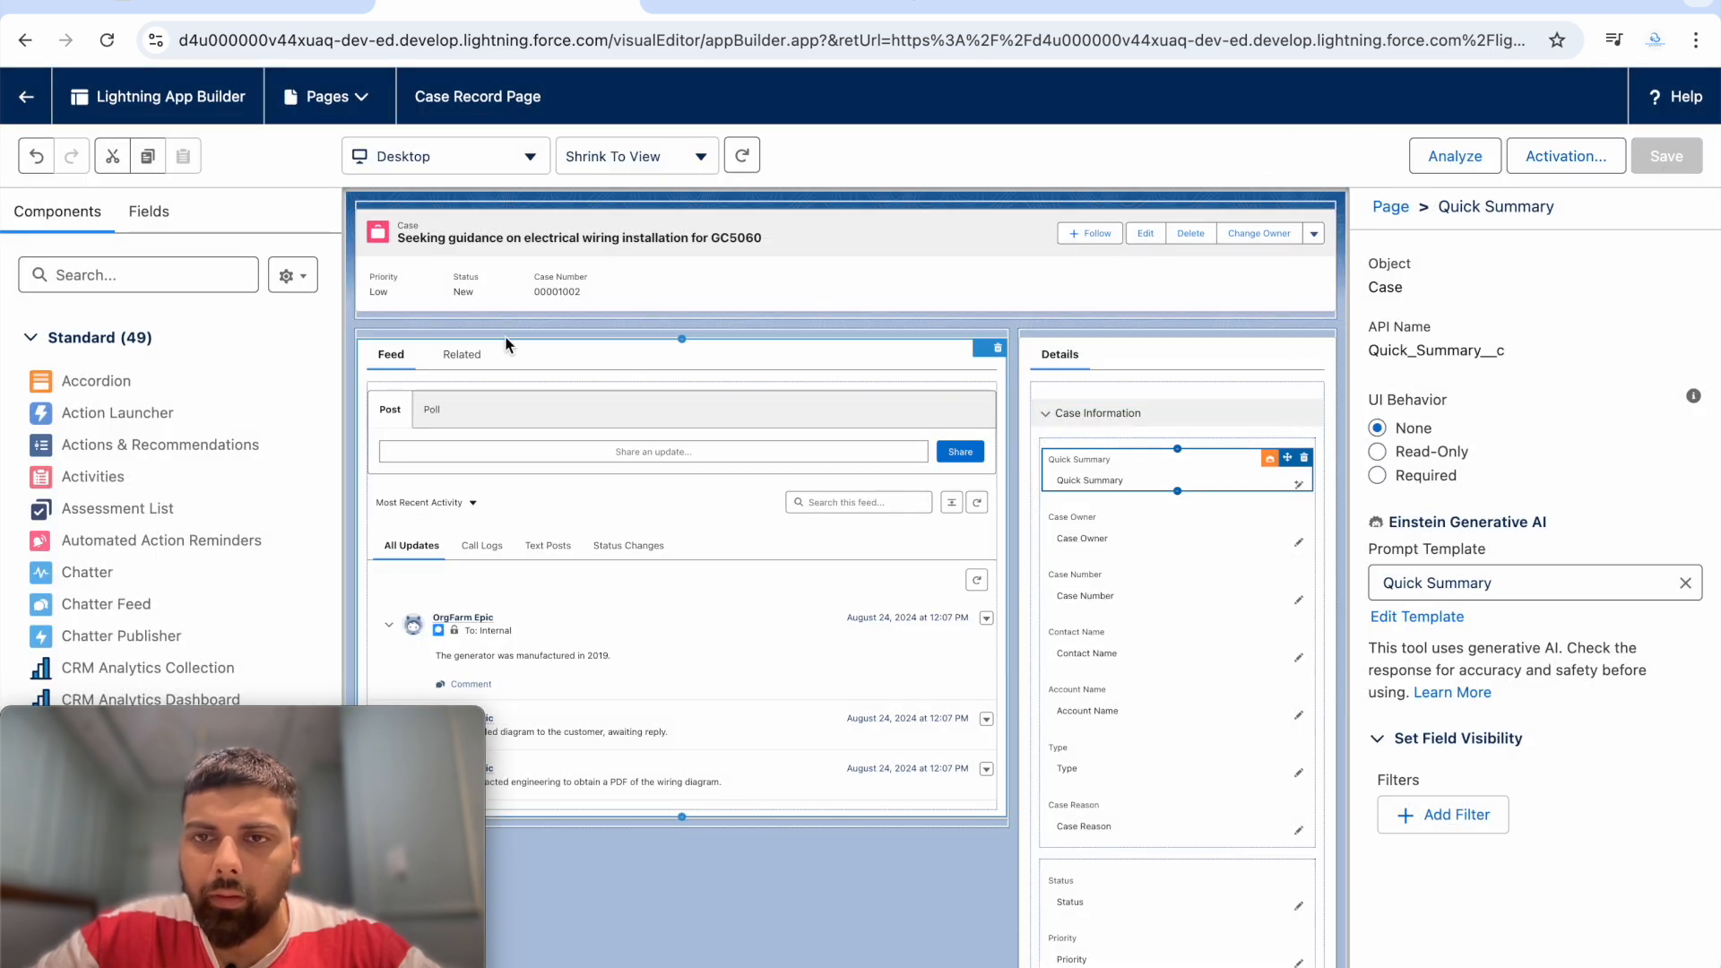
Step: Return to the GC5060 case record and generate a draft for its Quick Summary field with Einstein
{"action": "left_click", "coordinate": [18, 101]}
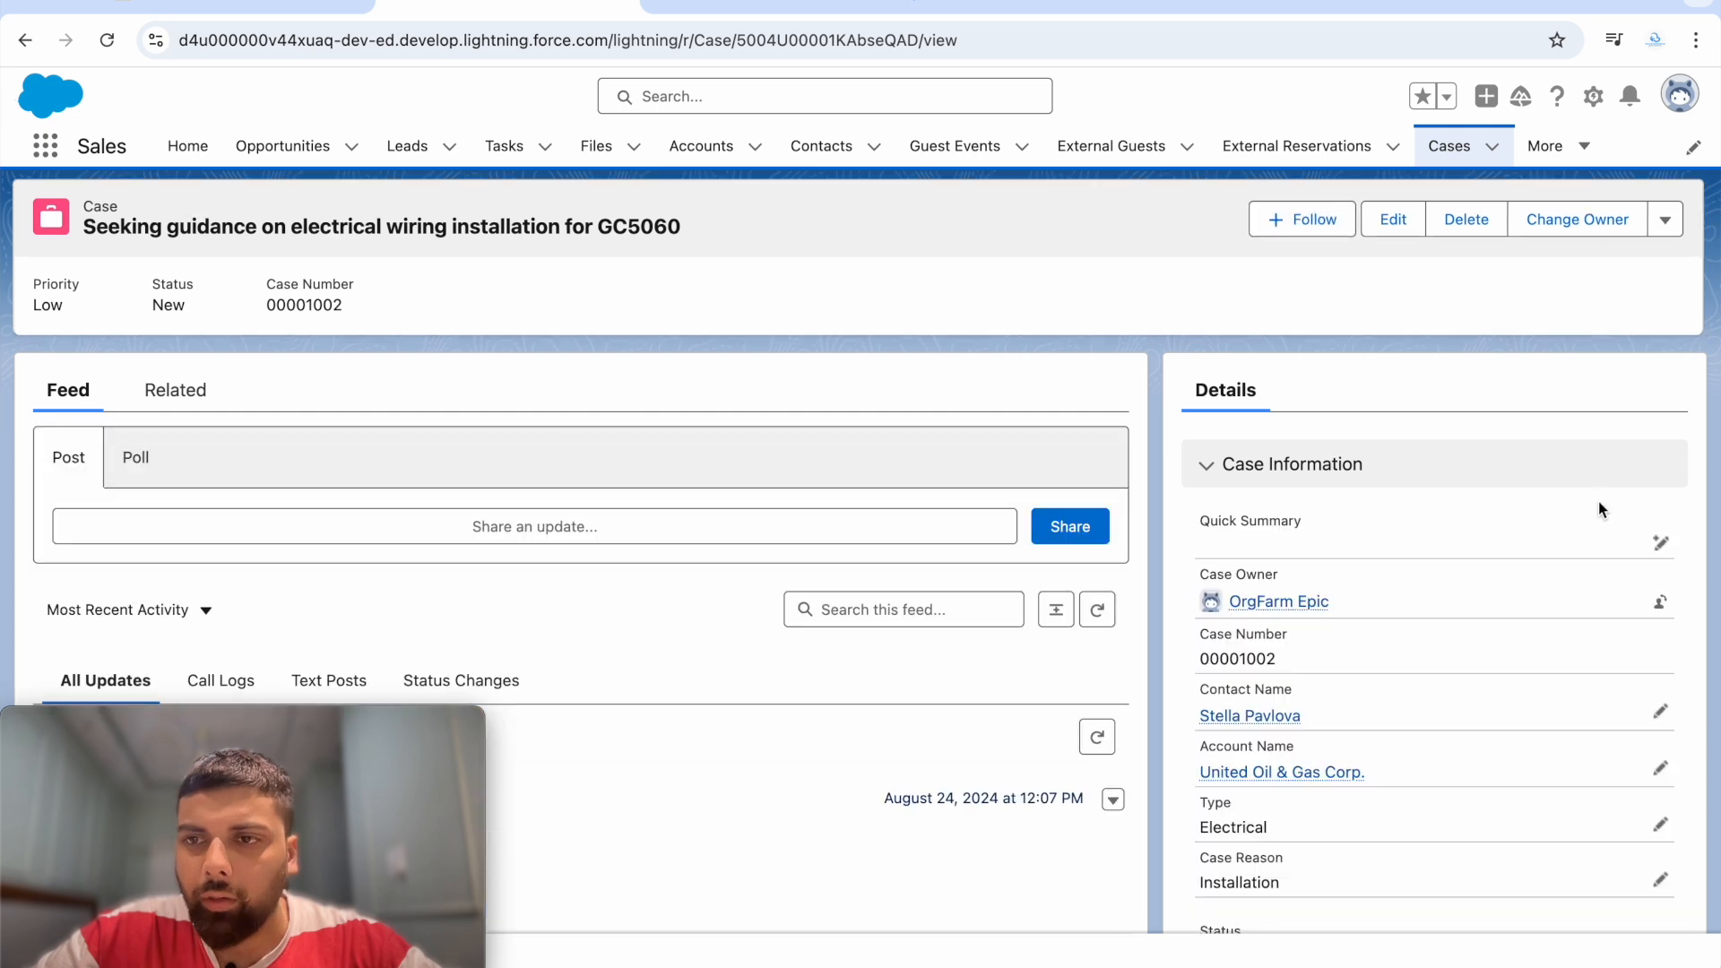
{"action": "left_click", "coordinate": [1661, 547]}
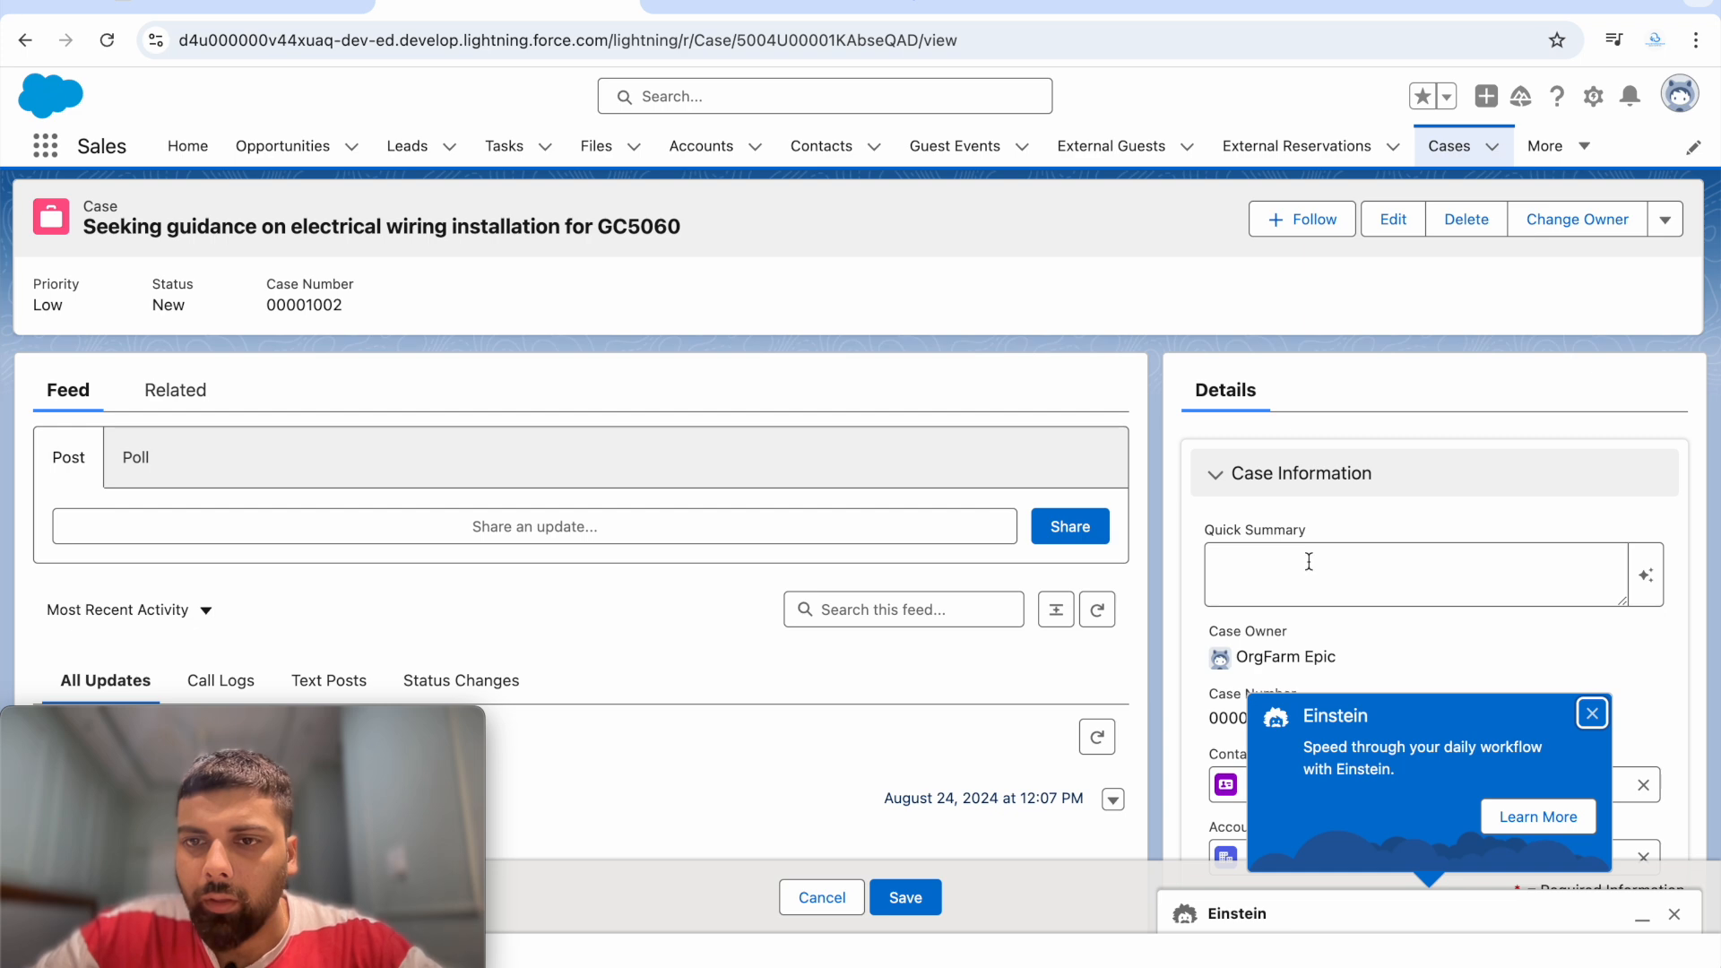
{"action": "left_click", "coordinate": [1592, 714]}
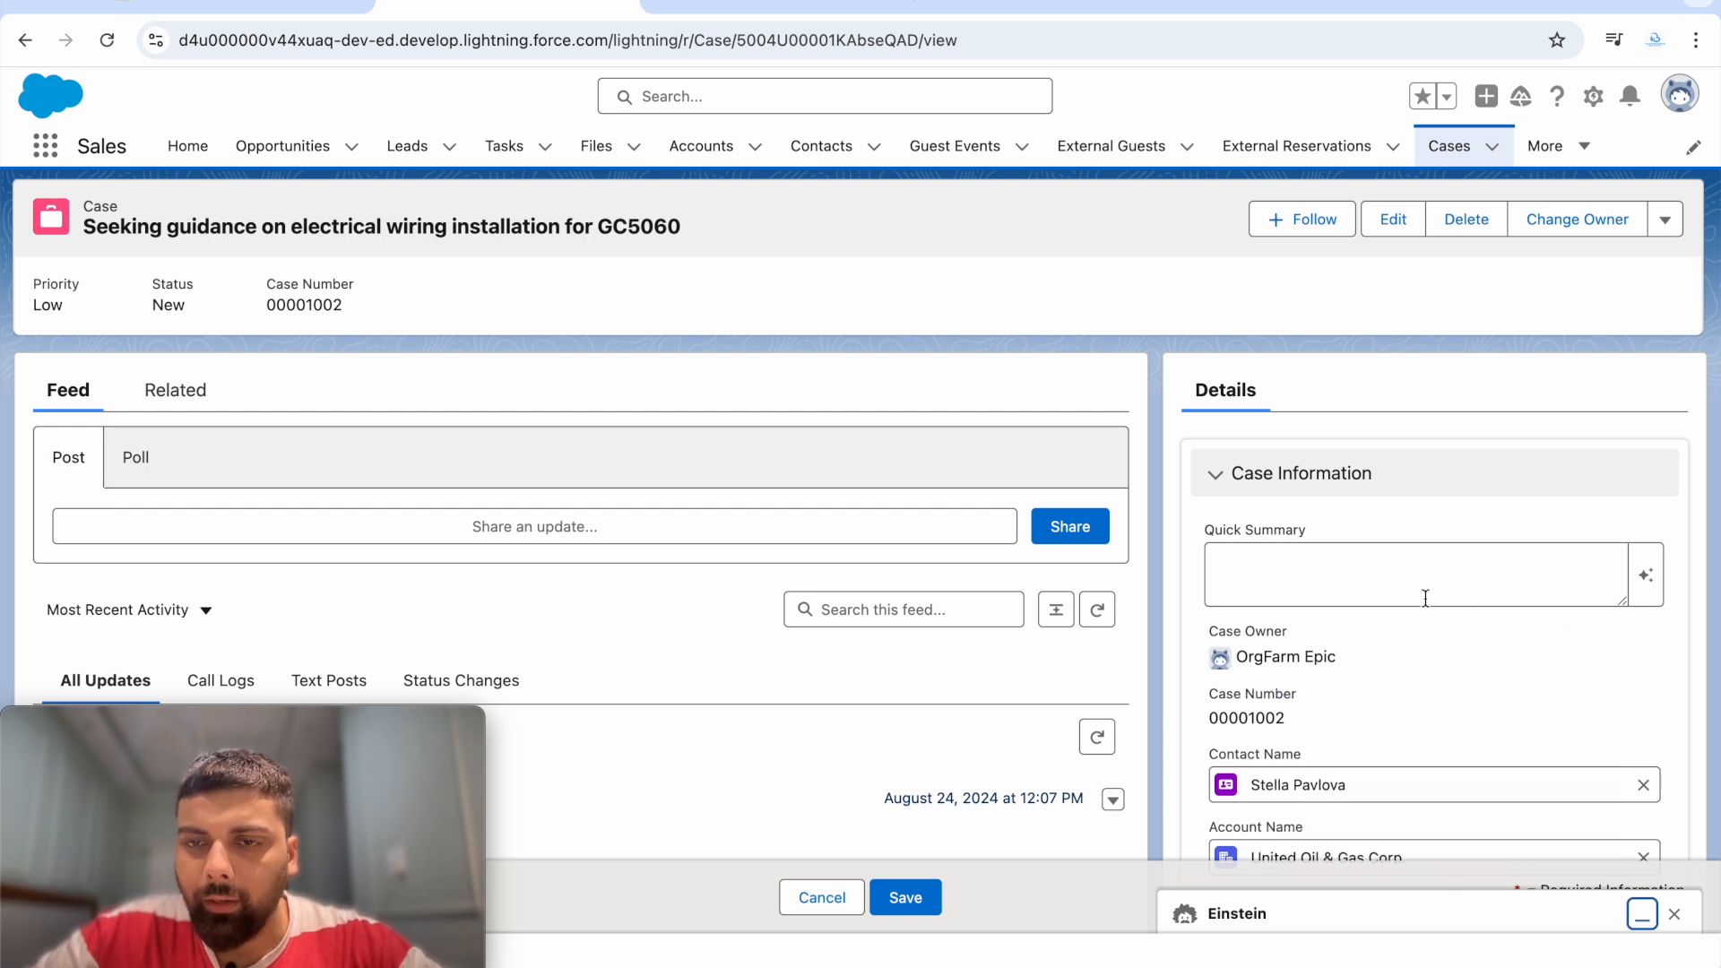
{"action": "scroll", "coordinate": [1411, 583], "scroll_direction": "down", "scroll_amount": 1}
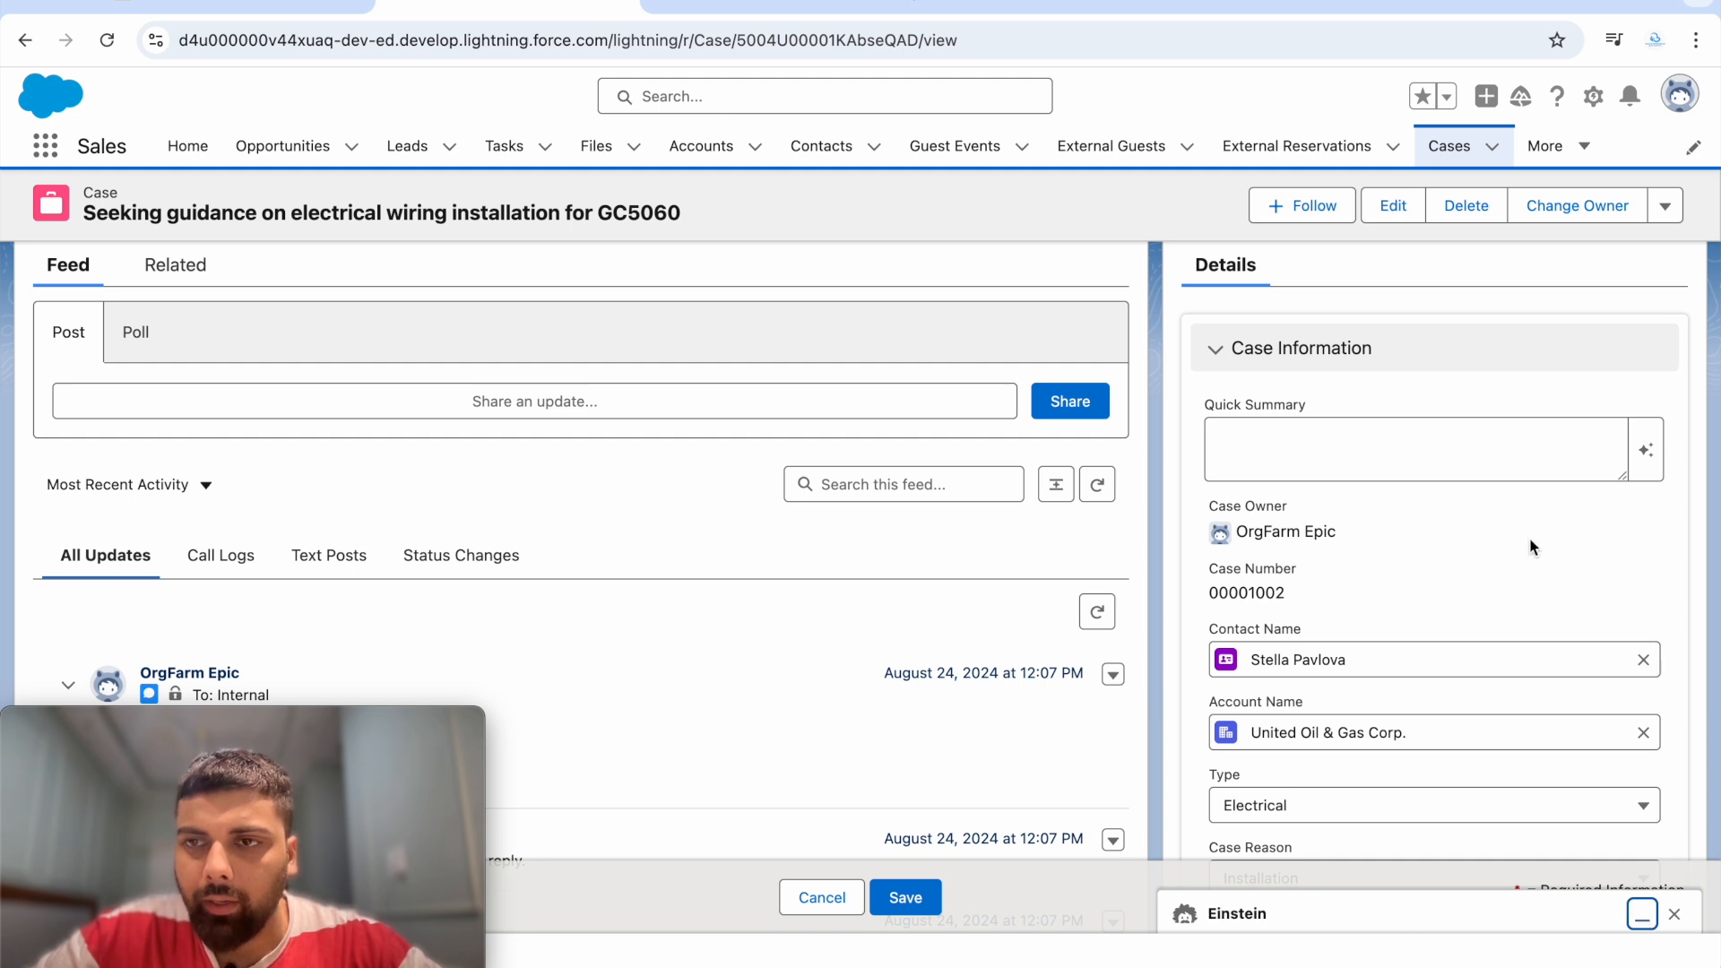
{"action": "left_click", "coordinate": [1644, 462]}
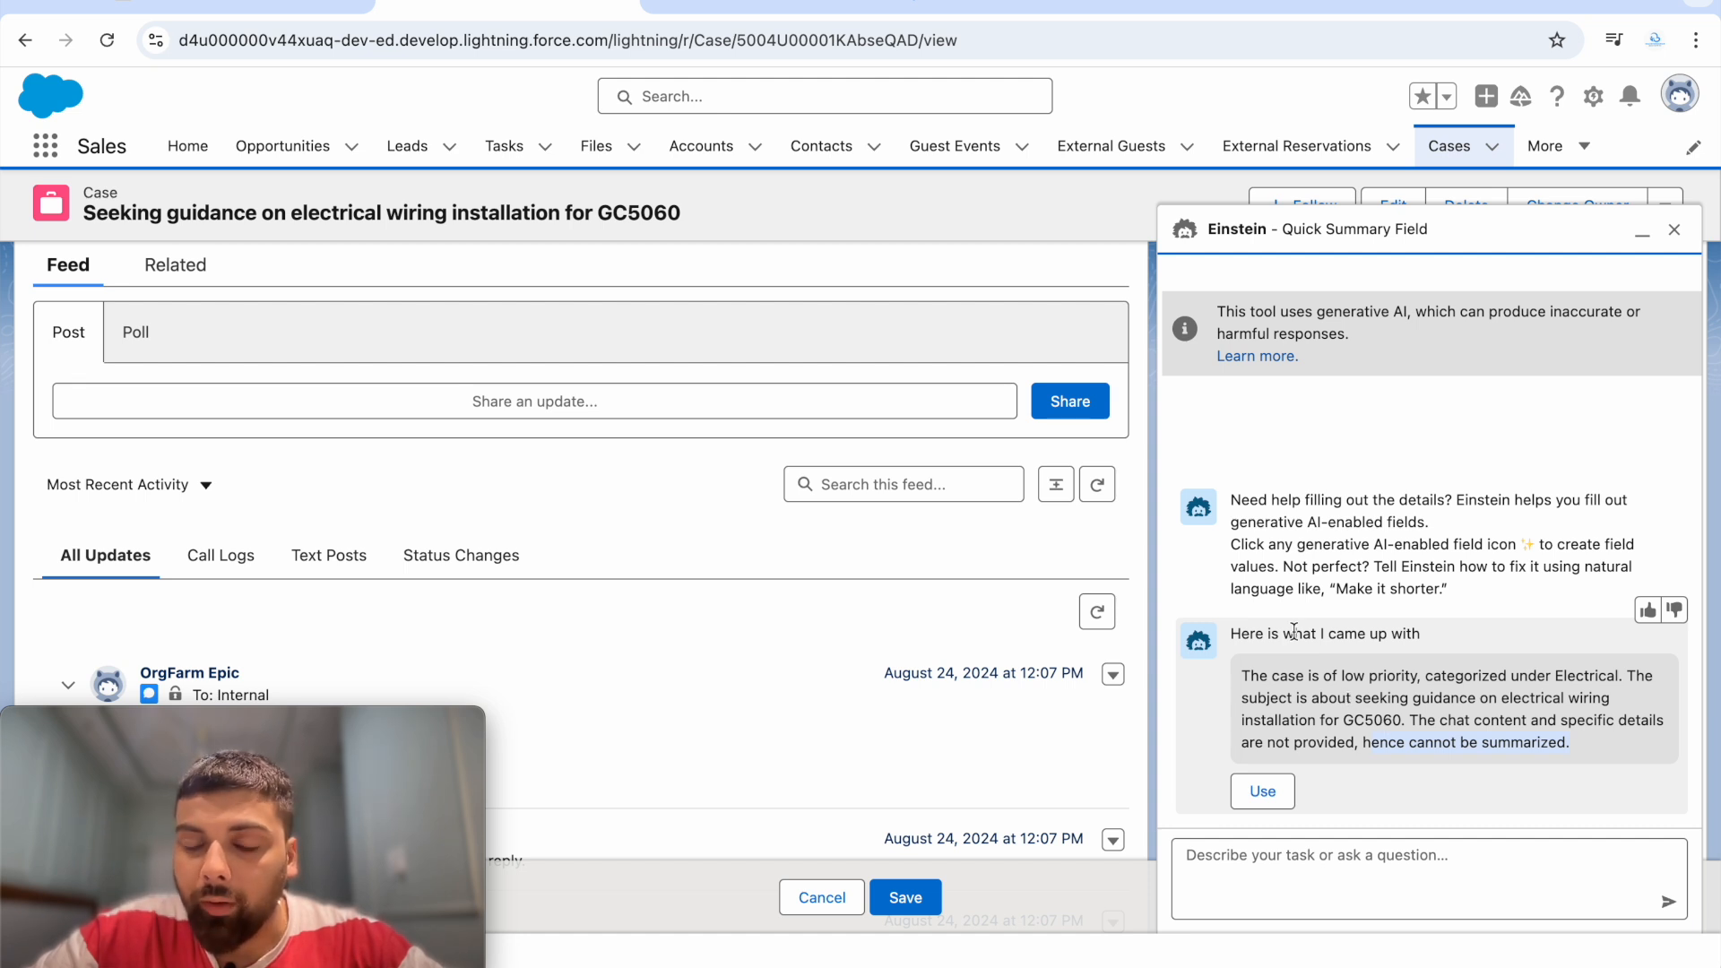
Step: Insert the Einstein response into the Quick Summary field, review the text, and save the case
{"action": "left_click", "coordinate": [1255, 795]}
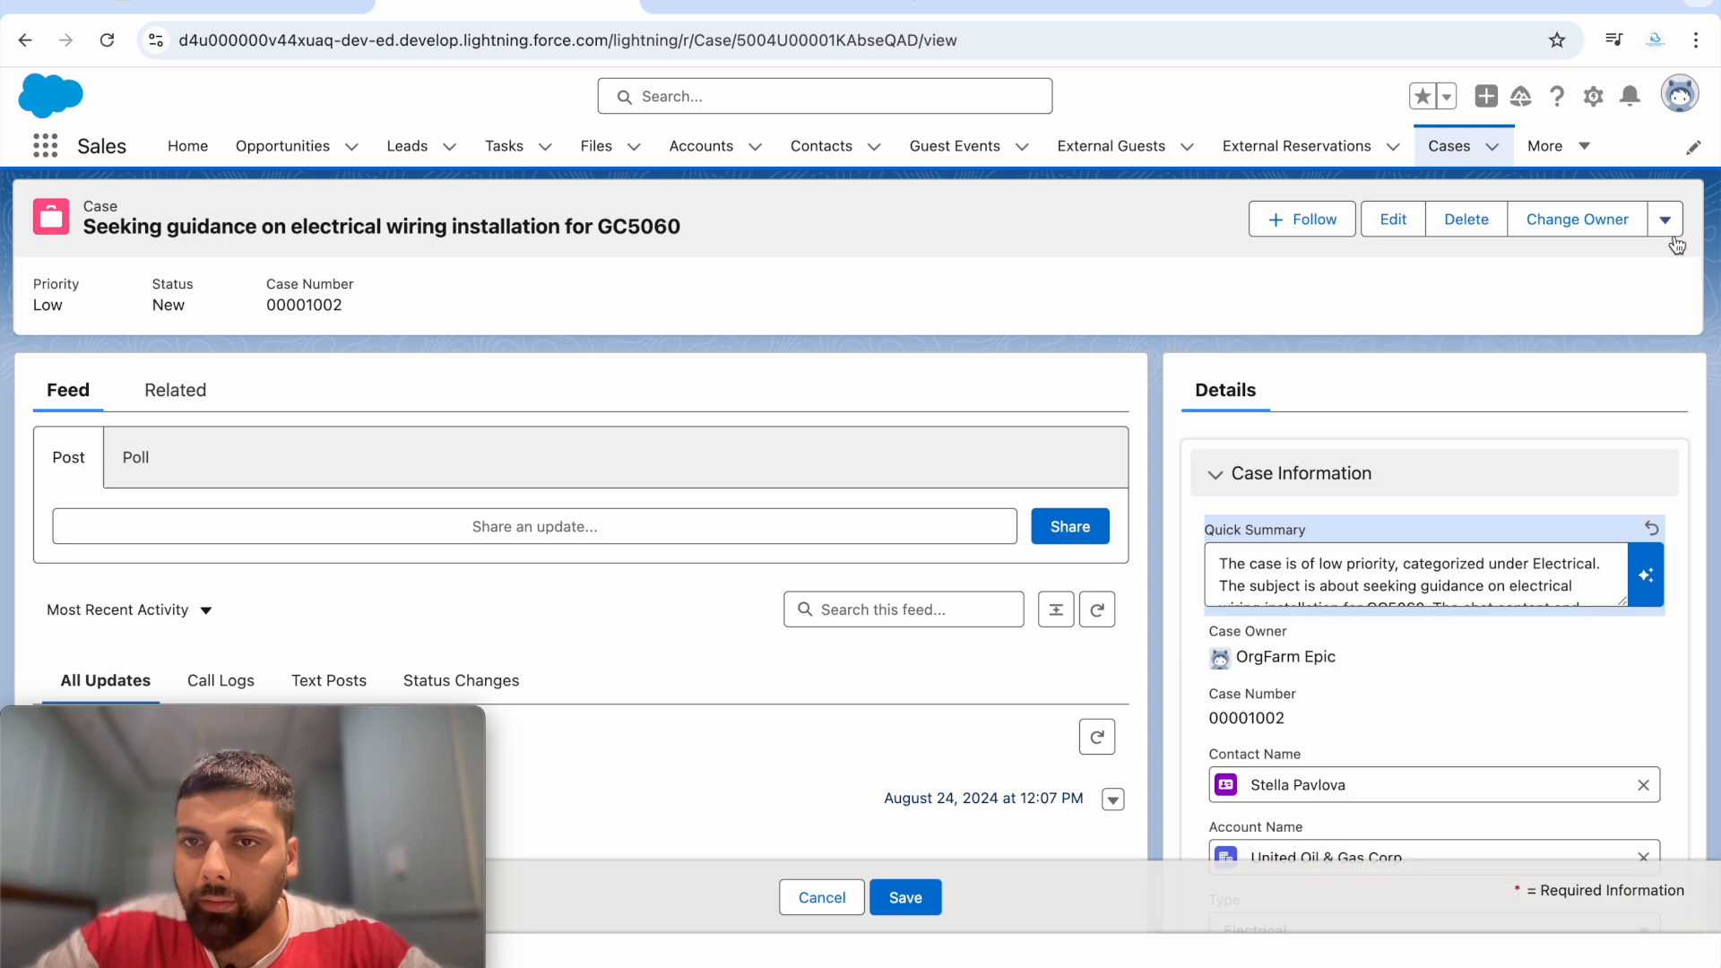
{"action": "scroll", "coordinate": [1274, 583], "scroll_direction": "down", "scroll_amount": 3}
{"action": "scroll", "coordinate": [1217, 569], "scroll_direction": "up", "scroll_amount": 3}
{"action": "left_click_drag", "start_coordinate": [1217, 569], "coordinate": [1494, 583]}
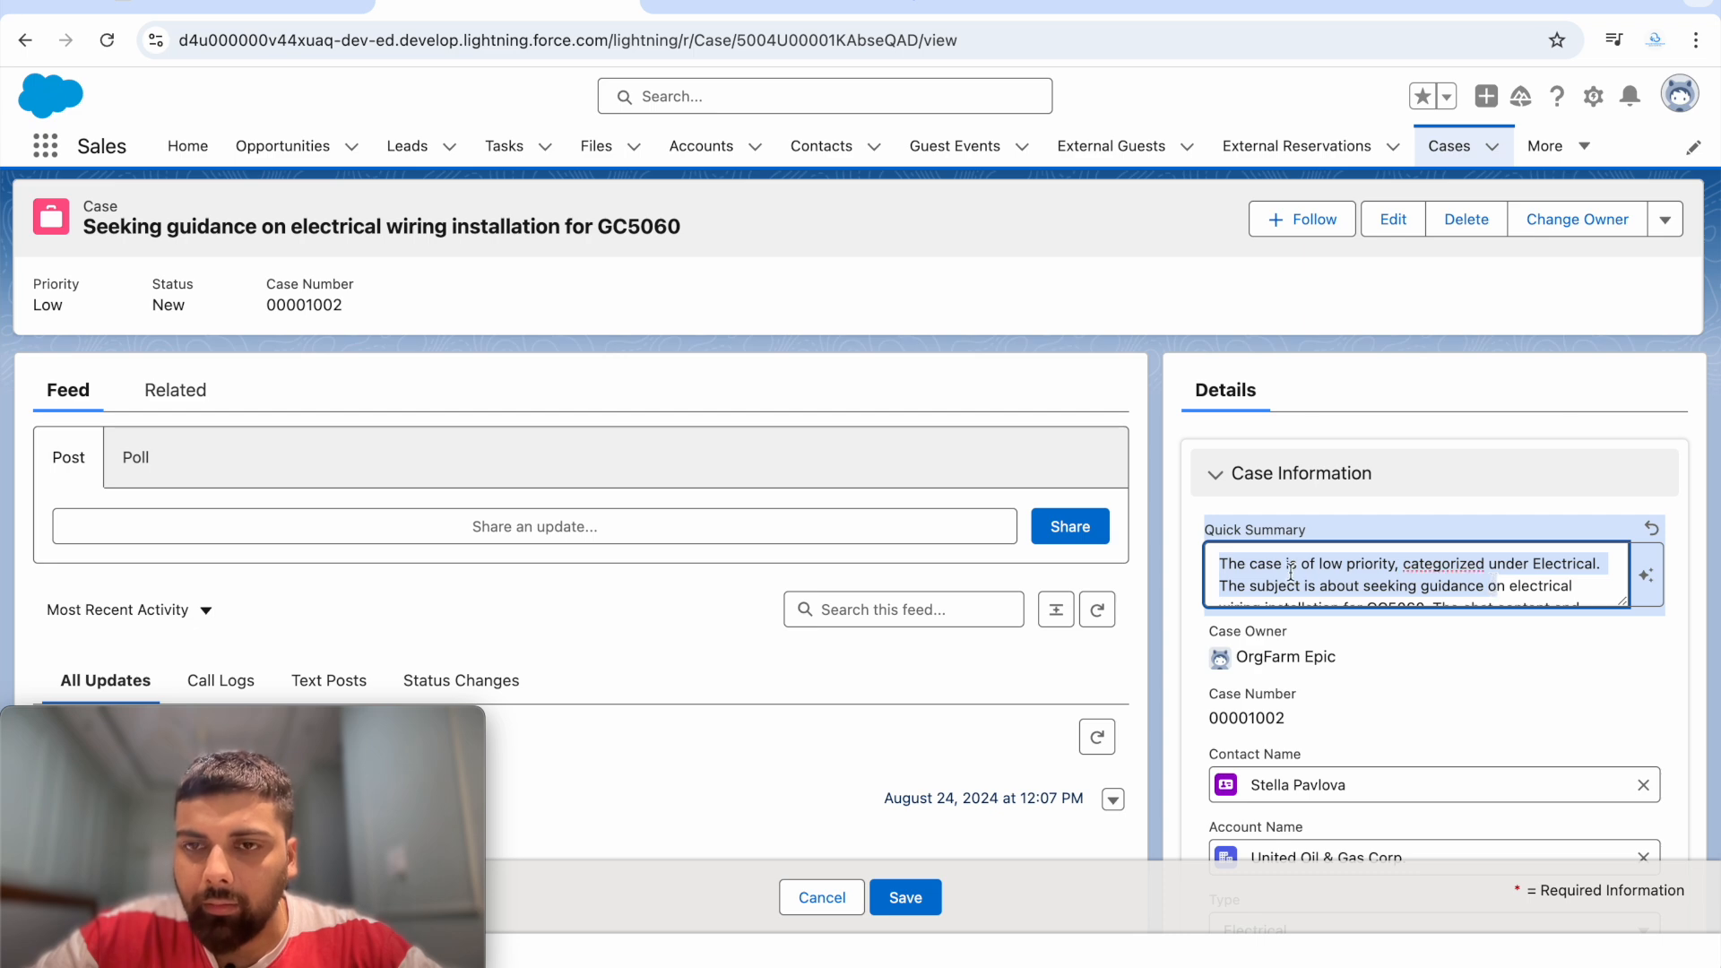
{"action": "left_click", "coordinate": [905, 899]}
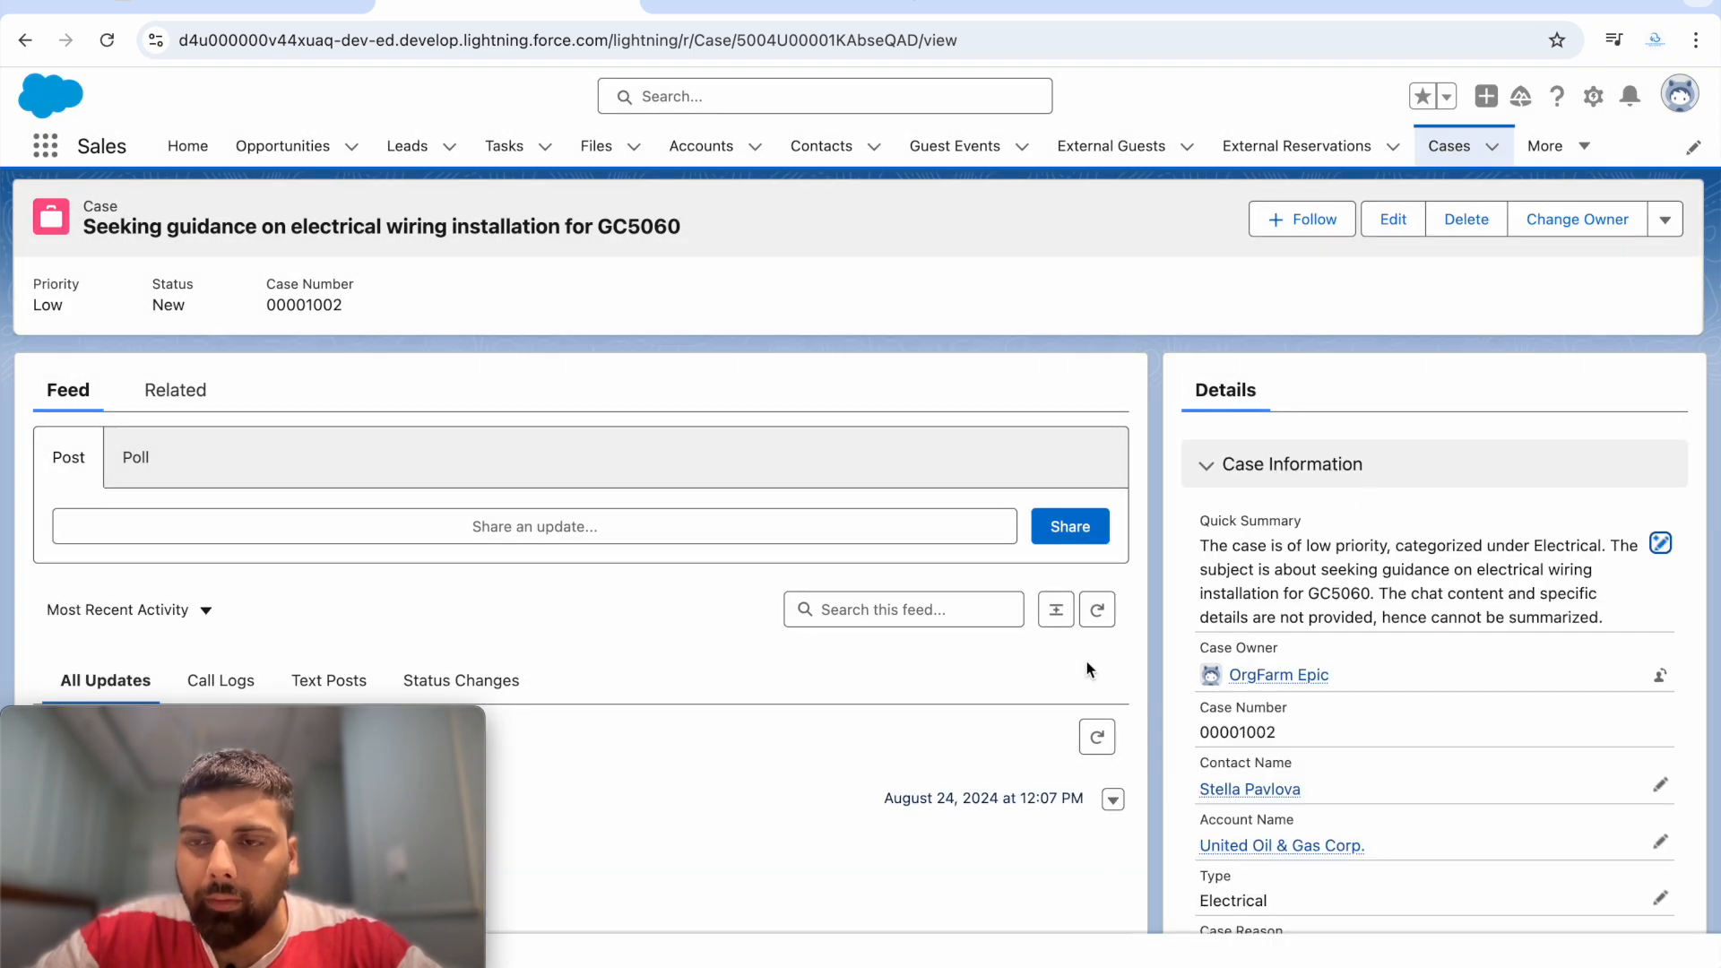
Step: Generate a new Quick Summary draft with Einstein and refine it with the request "Elaborate more"
{"action": "left_click", "coordinate": [1661, 544]}
{"action": "left_click", "coordinate": [1647, 576]}
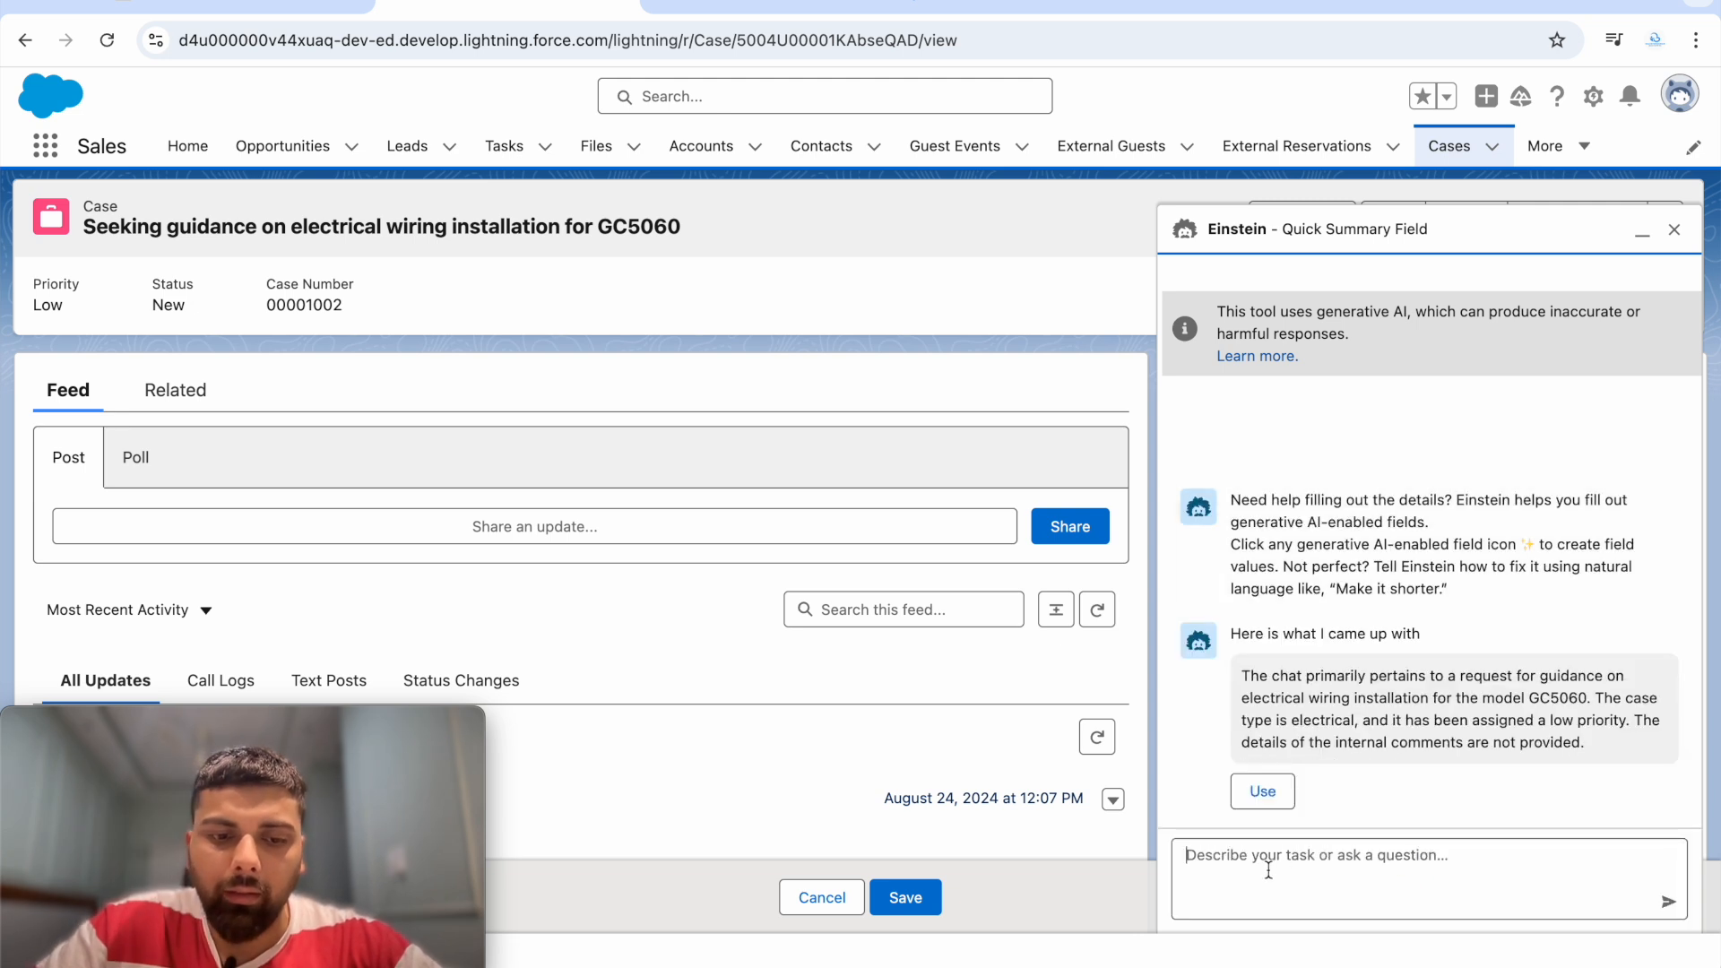
{"action": "type", "text": "Elabor"}
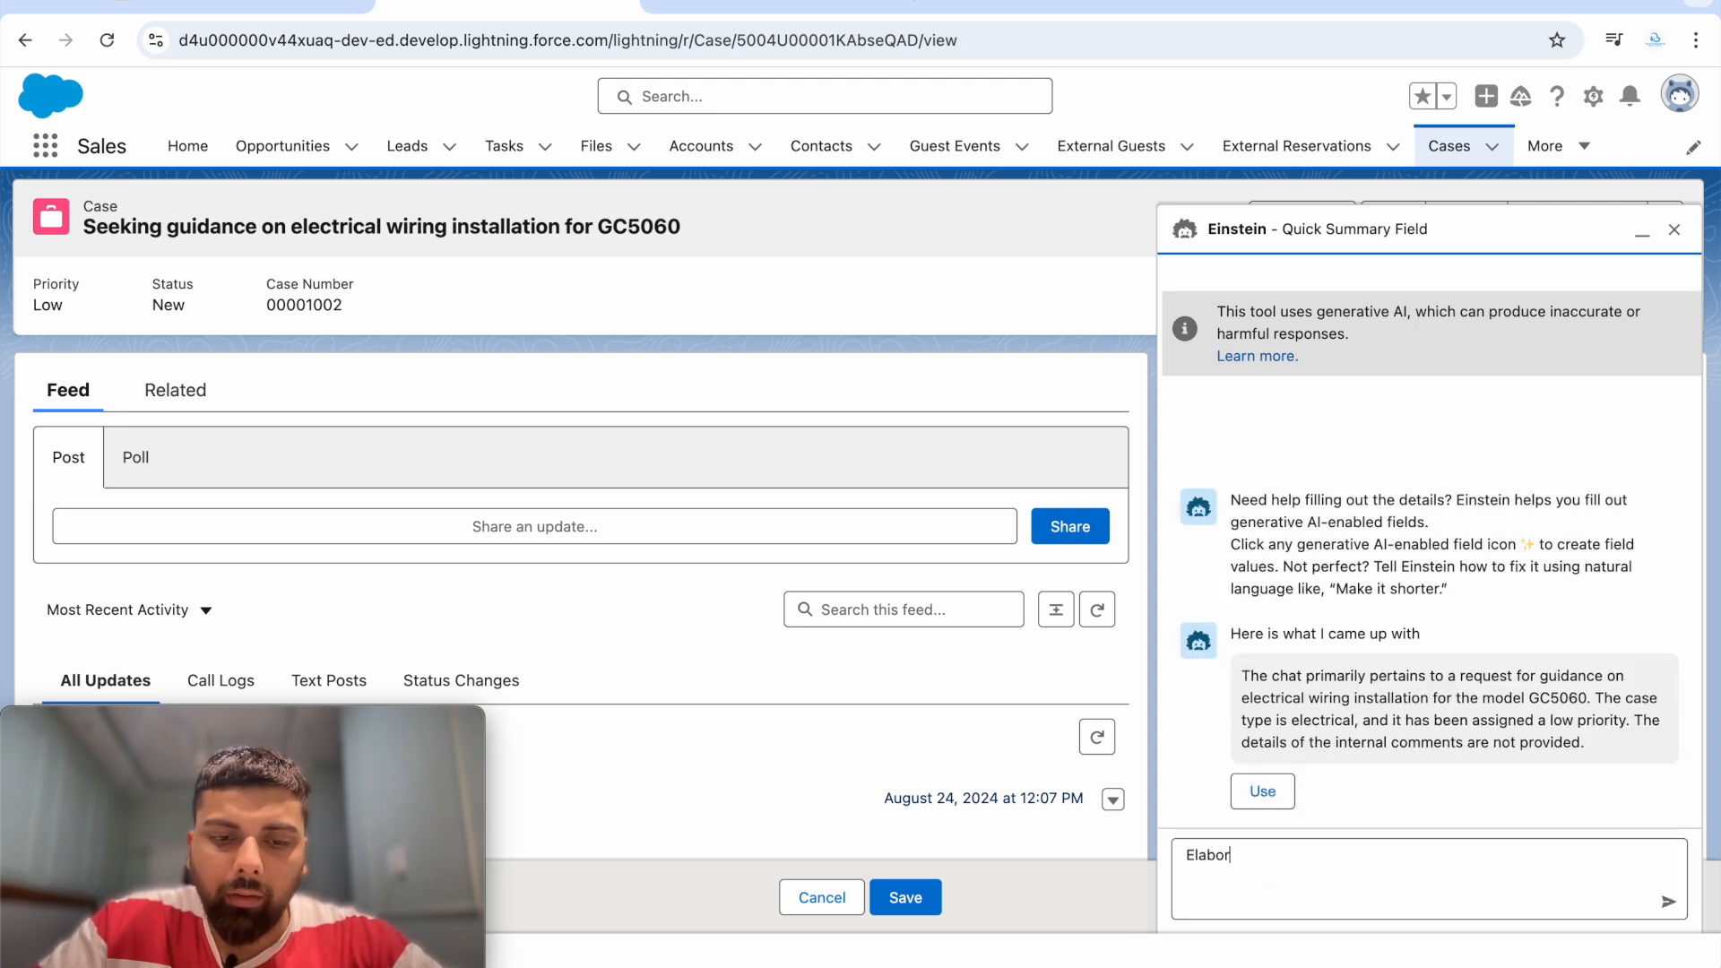
{"action": "type", "text": "ate more"}
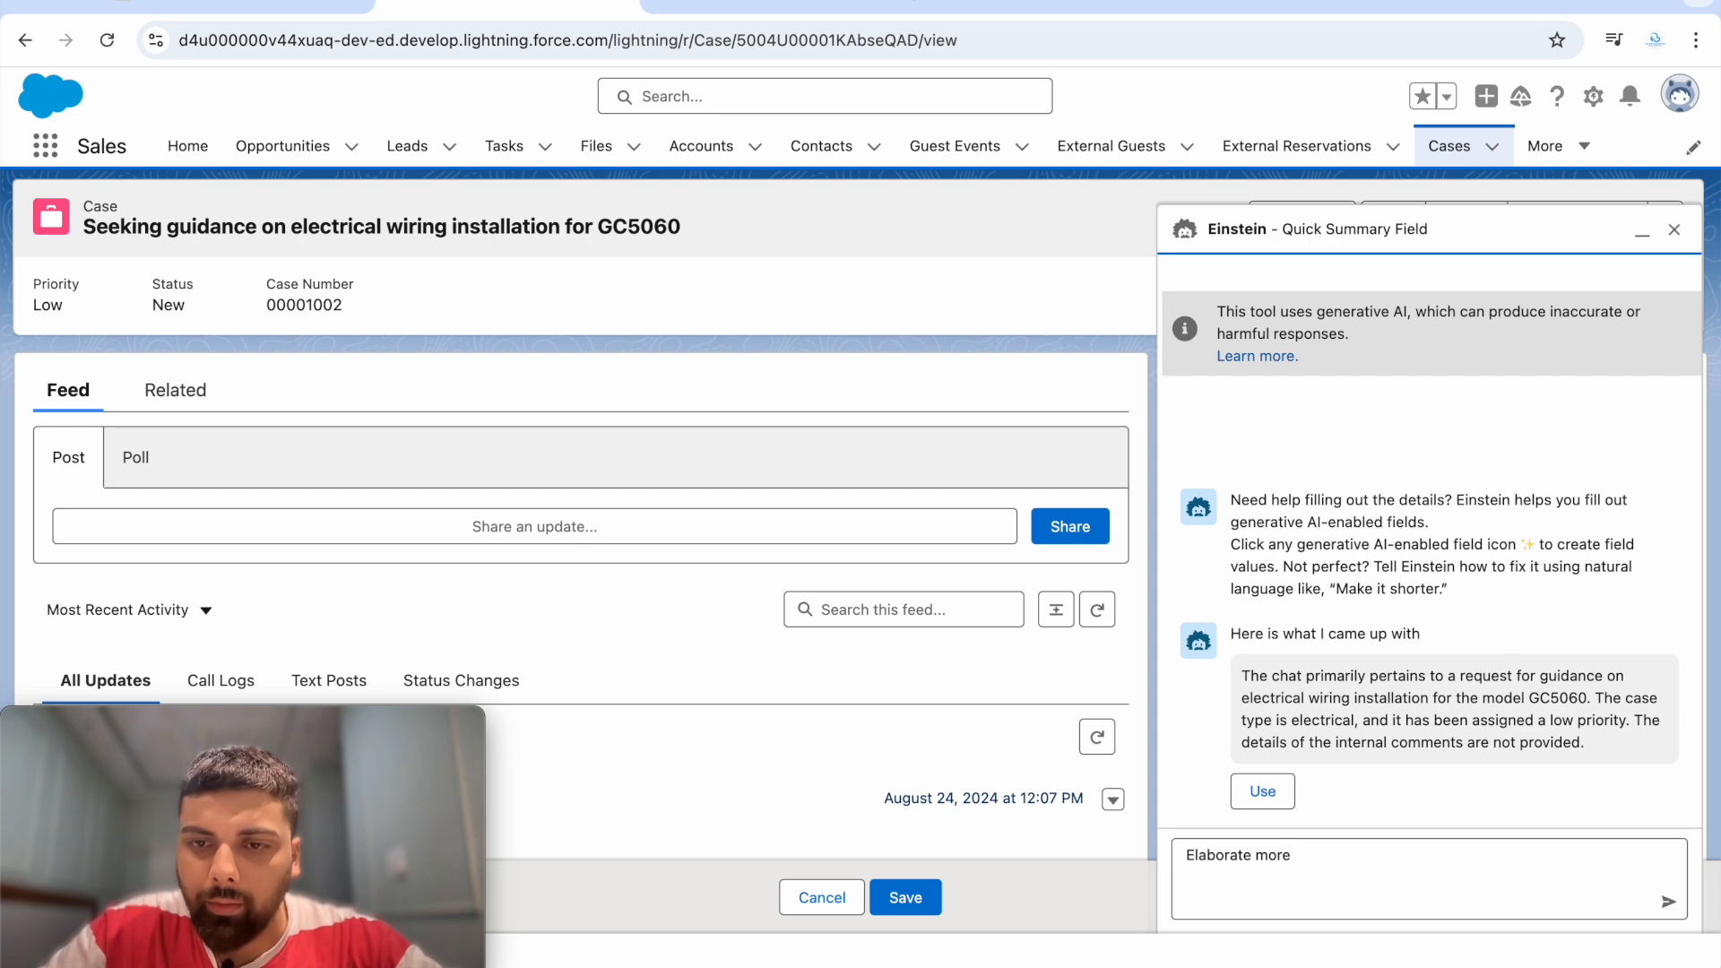
{"action": "key", "text": "Return"}
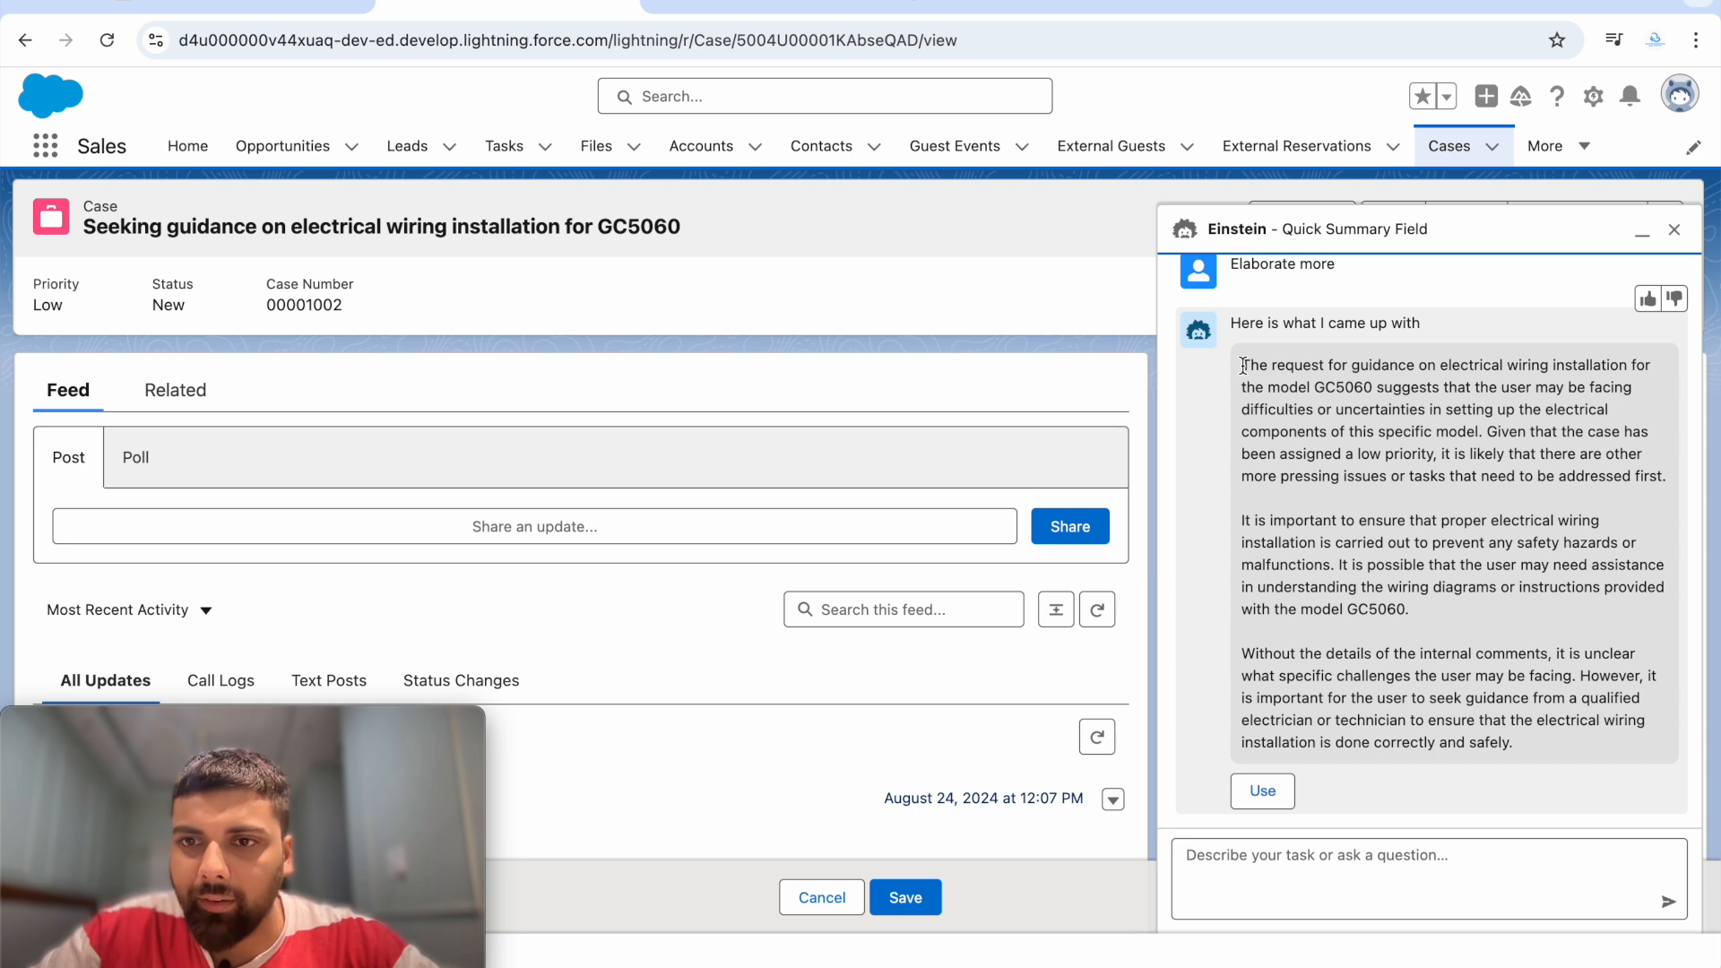
Step: Use the elaborated Einstein response for the Quick Summary field, save the case, and review the summary
{"action": "left_click", "coordinate": [1255, 793]}
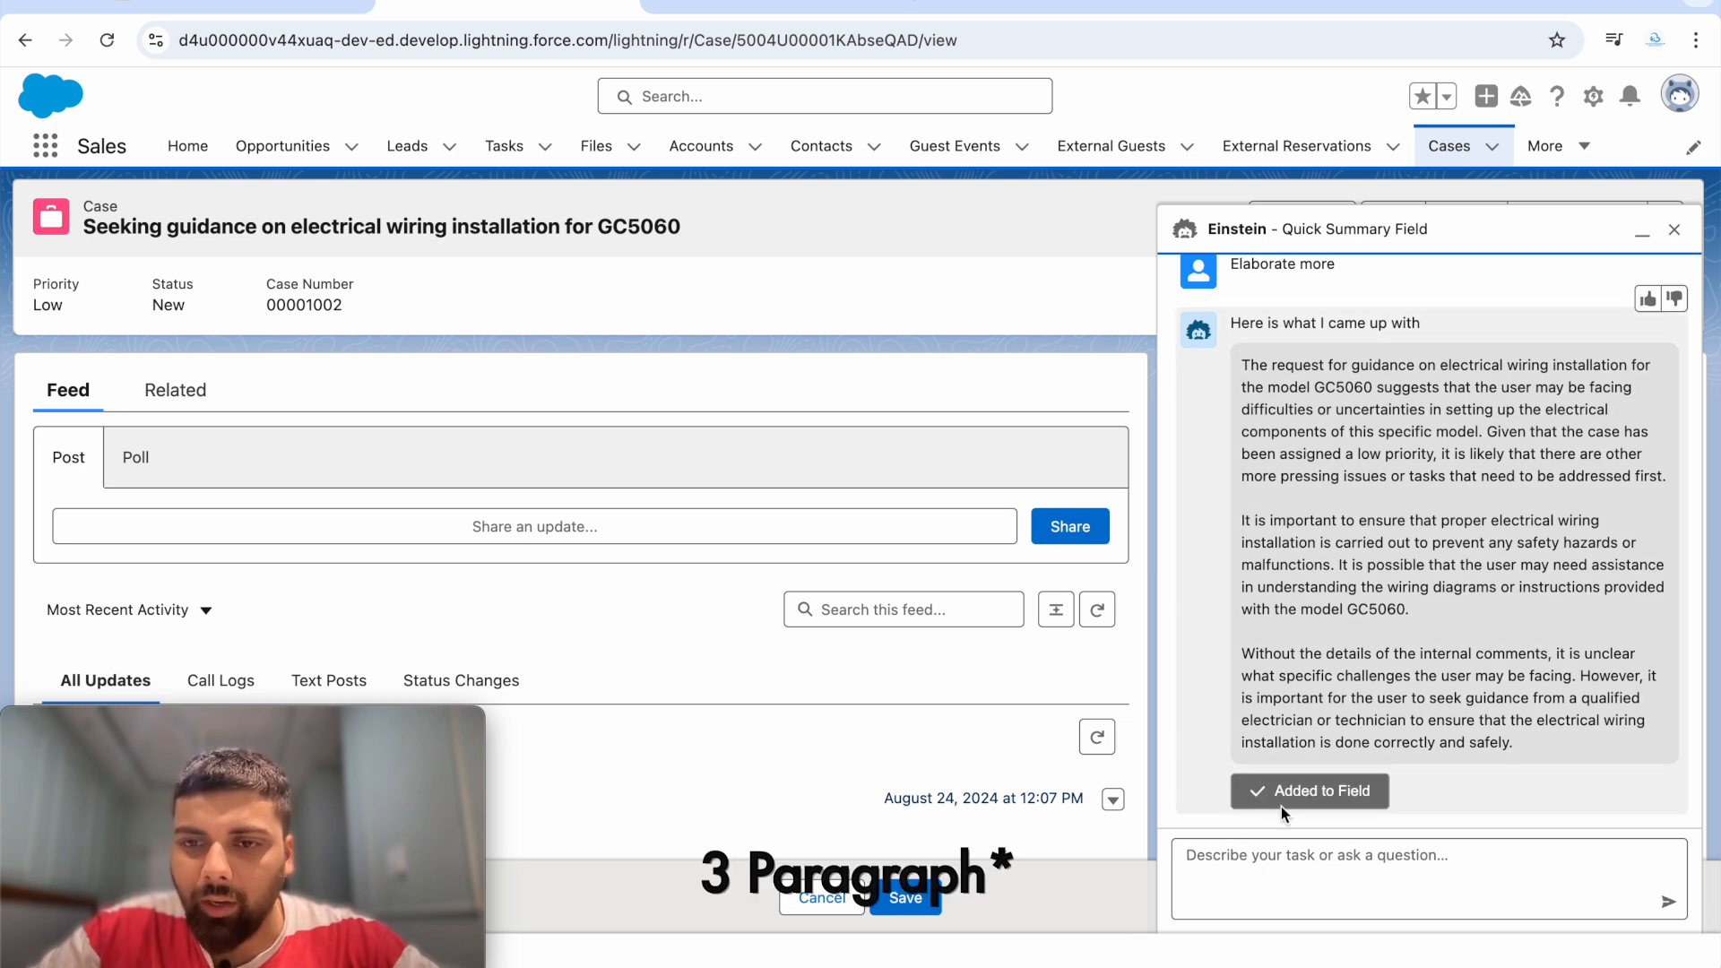
{"action": "left_click", "coordinate": [1675, 231]}
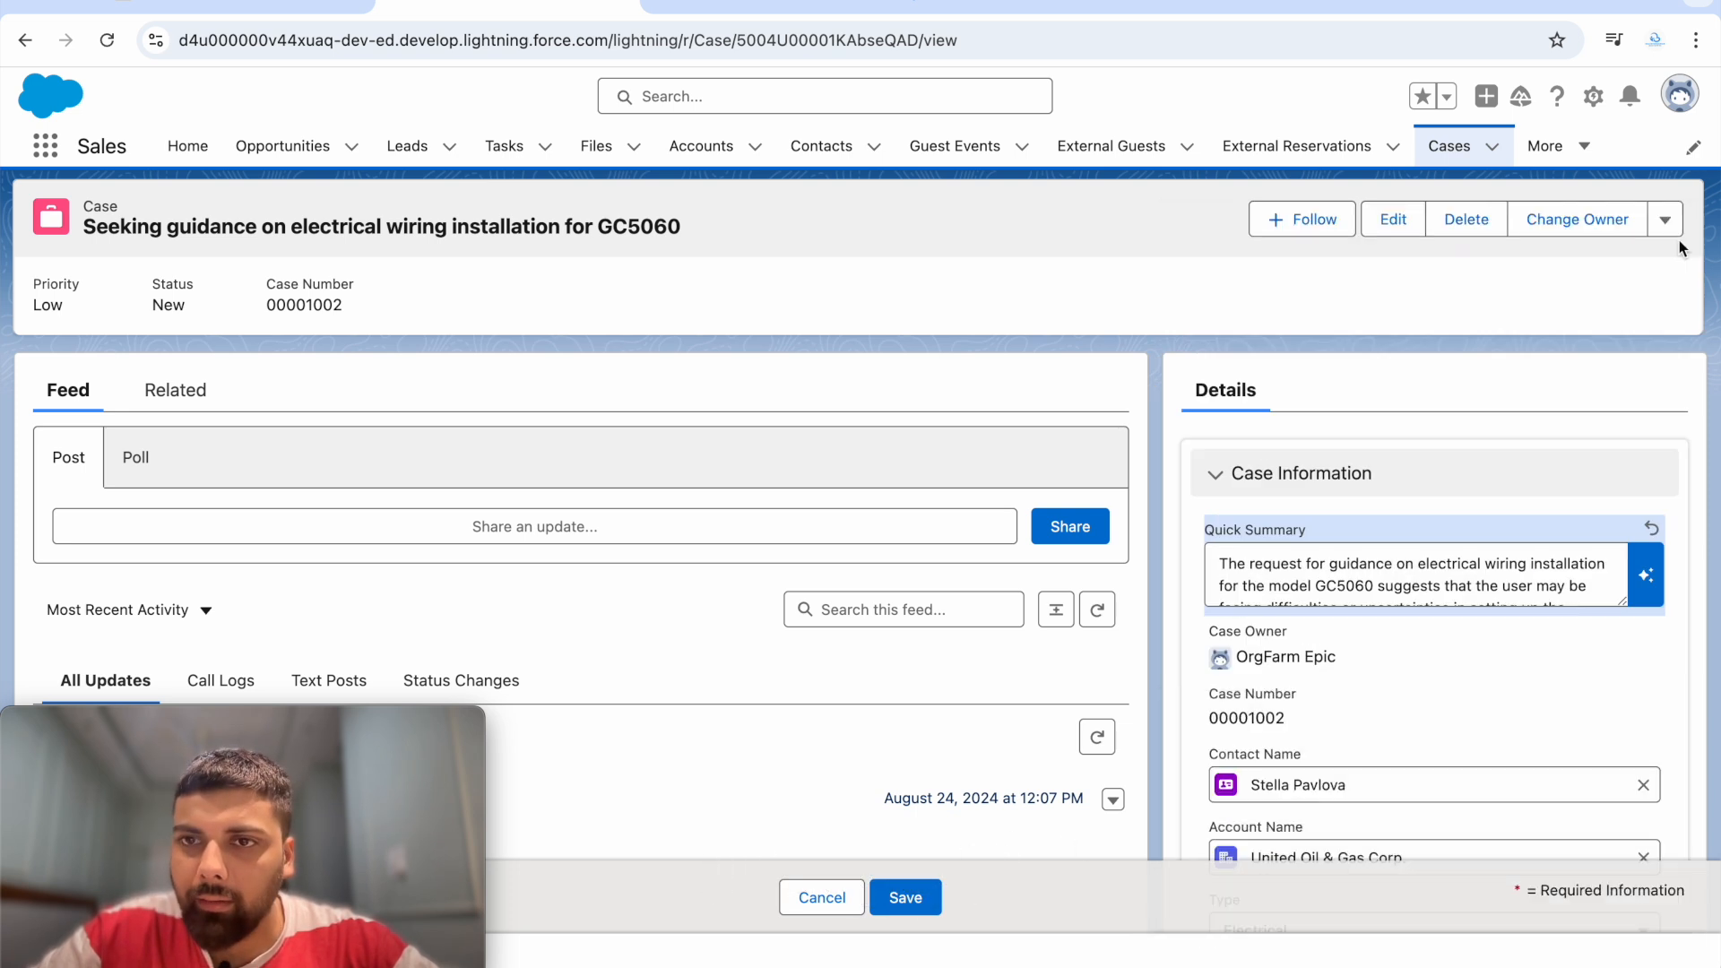
{"action": "scroll", "coordinate": [1395, 599], "scroll_direction": "down", "scroll_amount": 4}
{"action": "scroll", "coordinate": [1396, 602], "scroll_direction": "up", "scroll_amount": 4}
{"action": "left_click", "coordinate": [905, 897]}
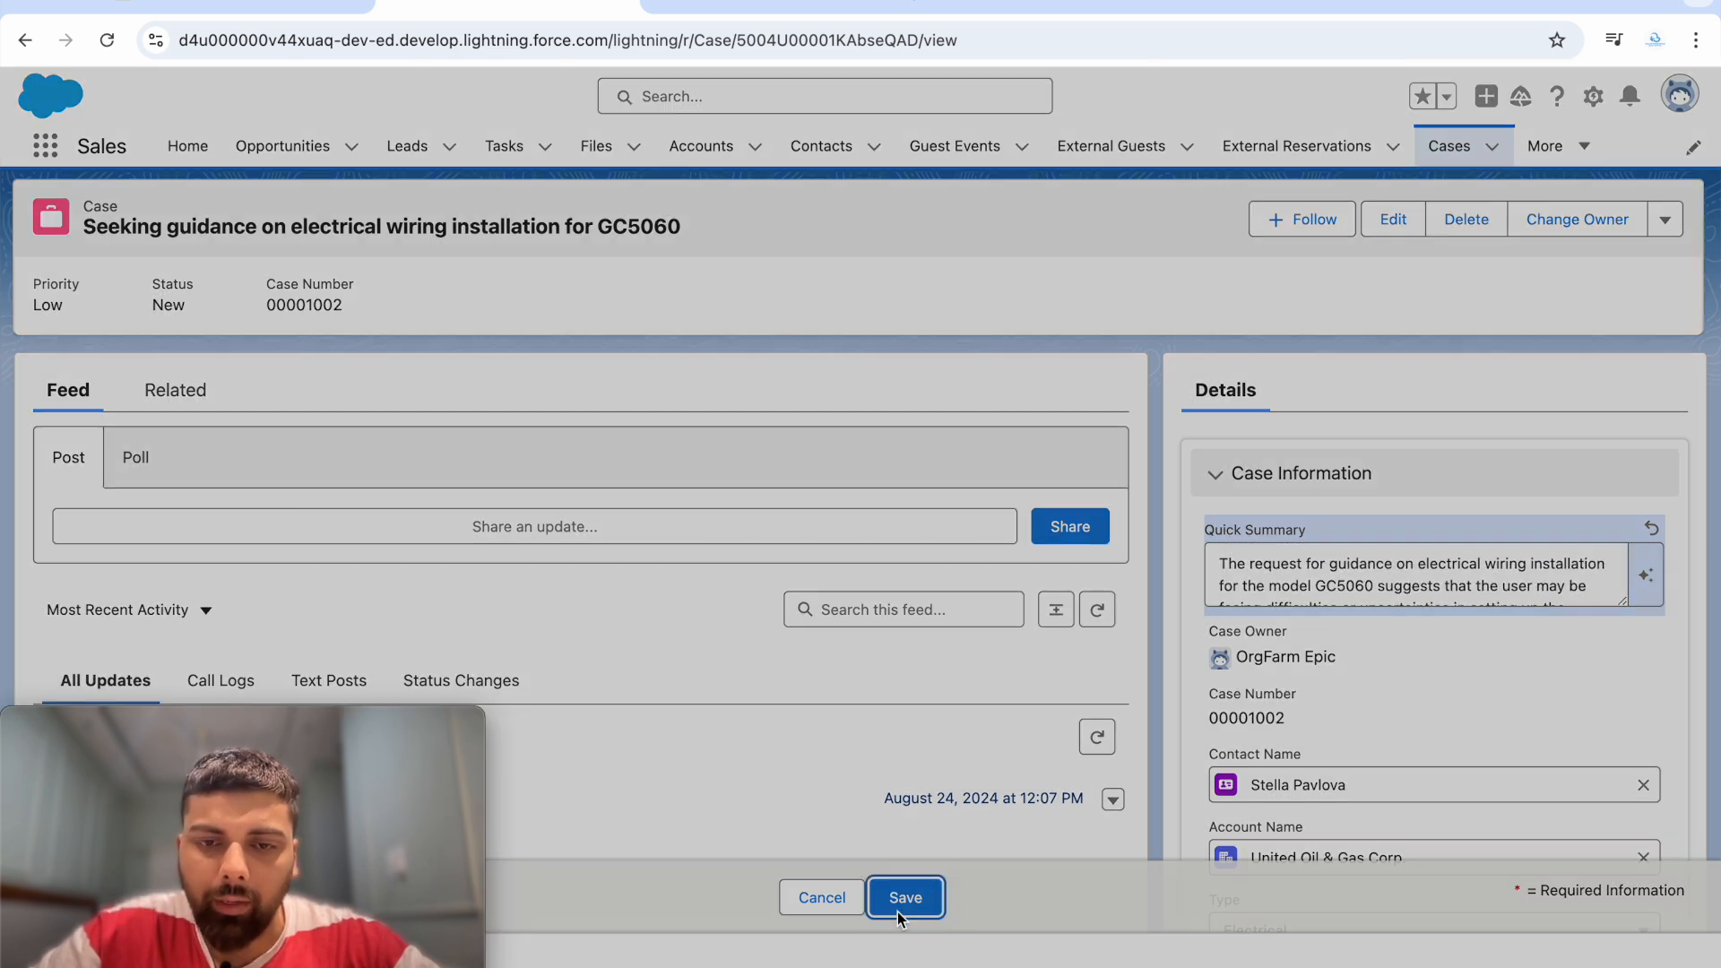
{"action": "scroll", "coordinate": [1367, 744], "scroll_direction": "down", "scroll_amount": 3}
{"action": "scroll", "coordinate": [1367, 744], "scroll_direction": "up", "scroll_amount": 2}
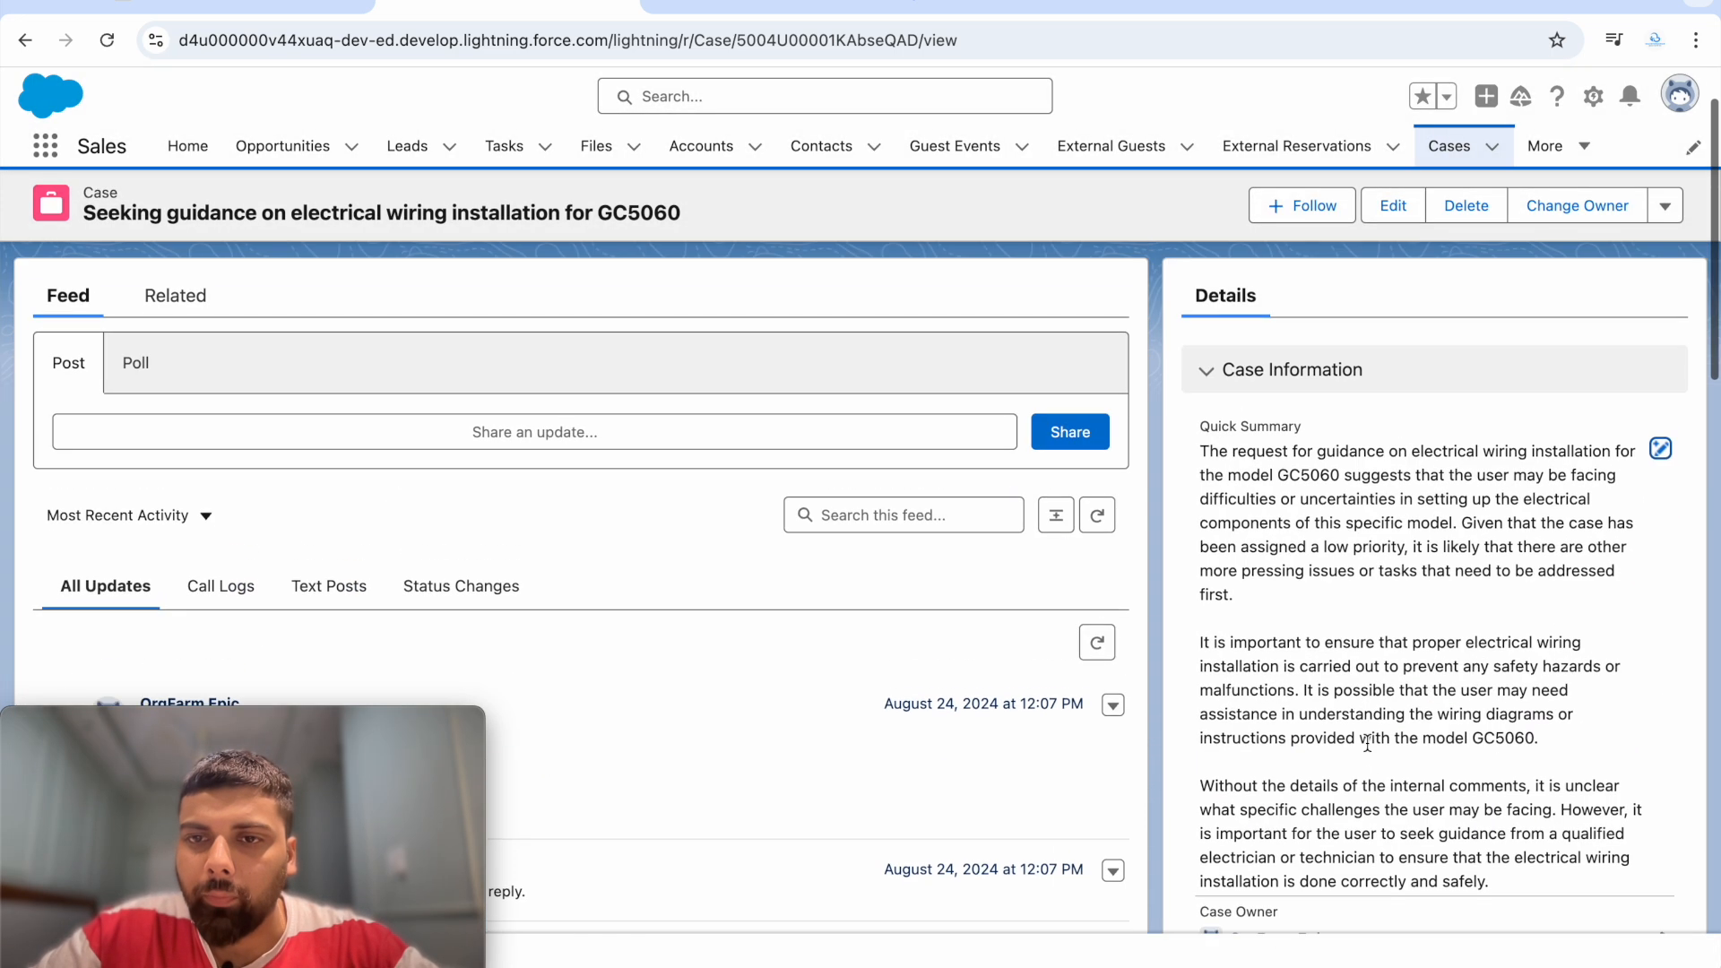
Step: Switch back to Prompt Builder in Setup, start a new prompt template, and examine the available prompt template types
{"action": "left_click", "coordinate": [679, 16]}
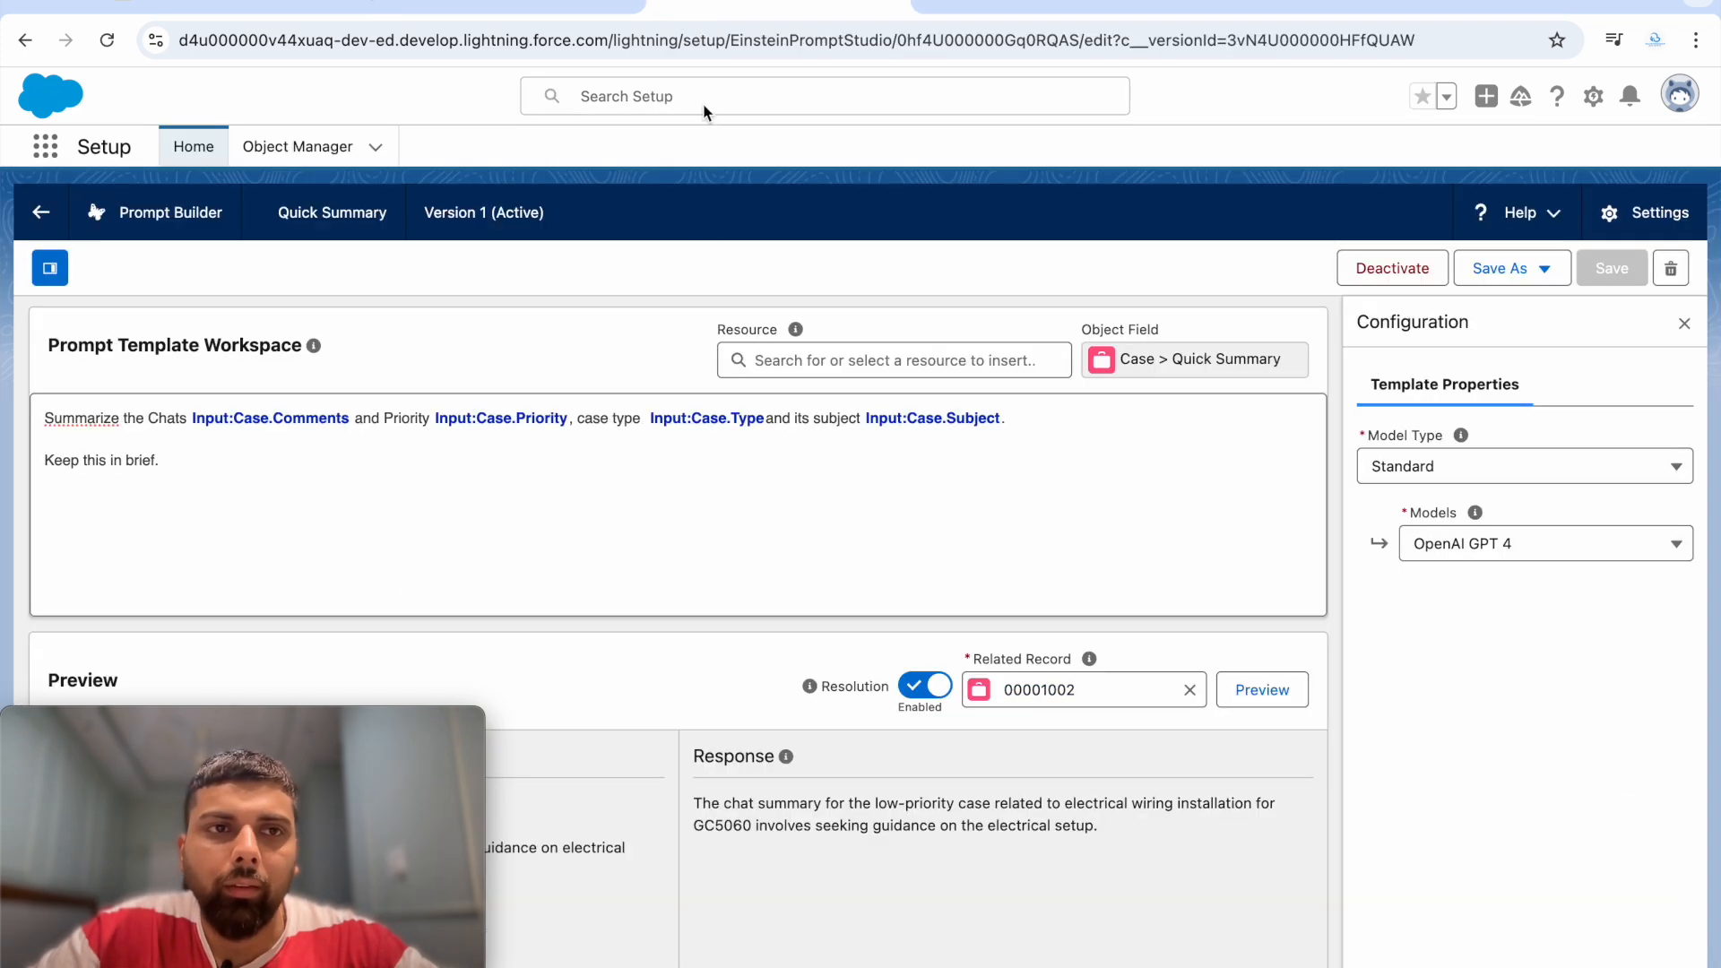
{"action": "left_click", "coordinate": [41, 213]}
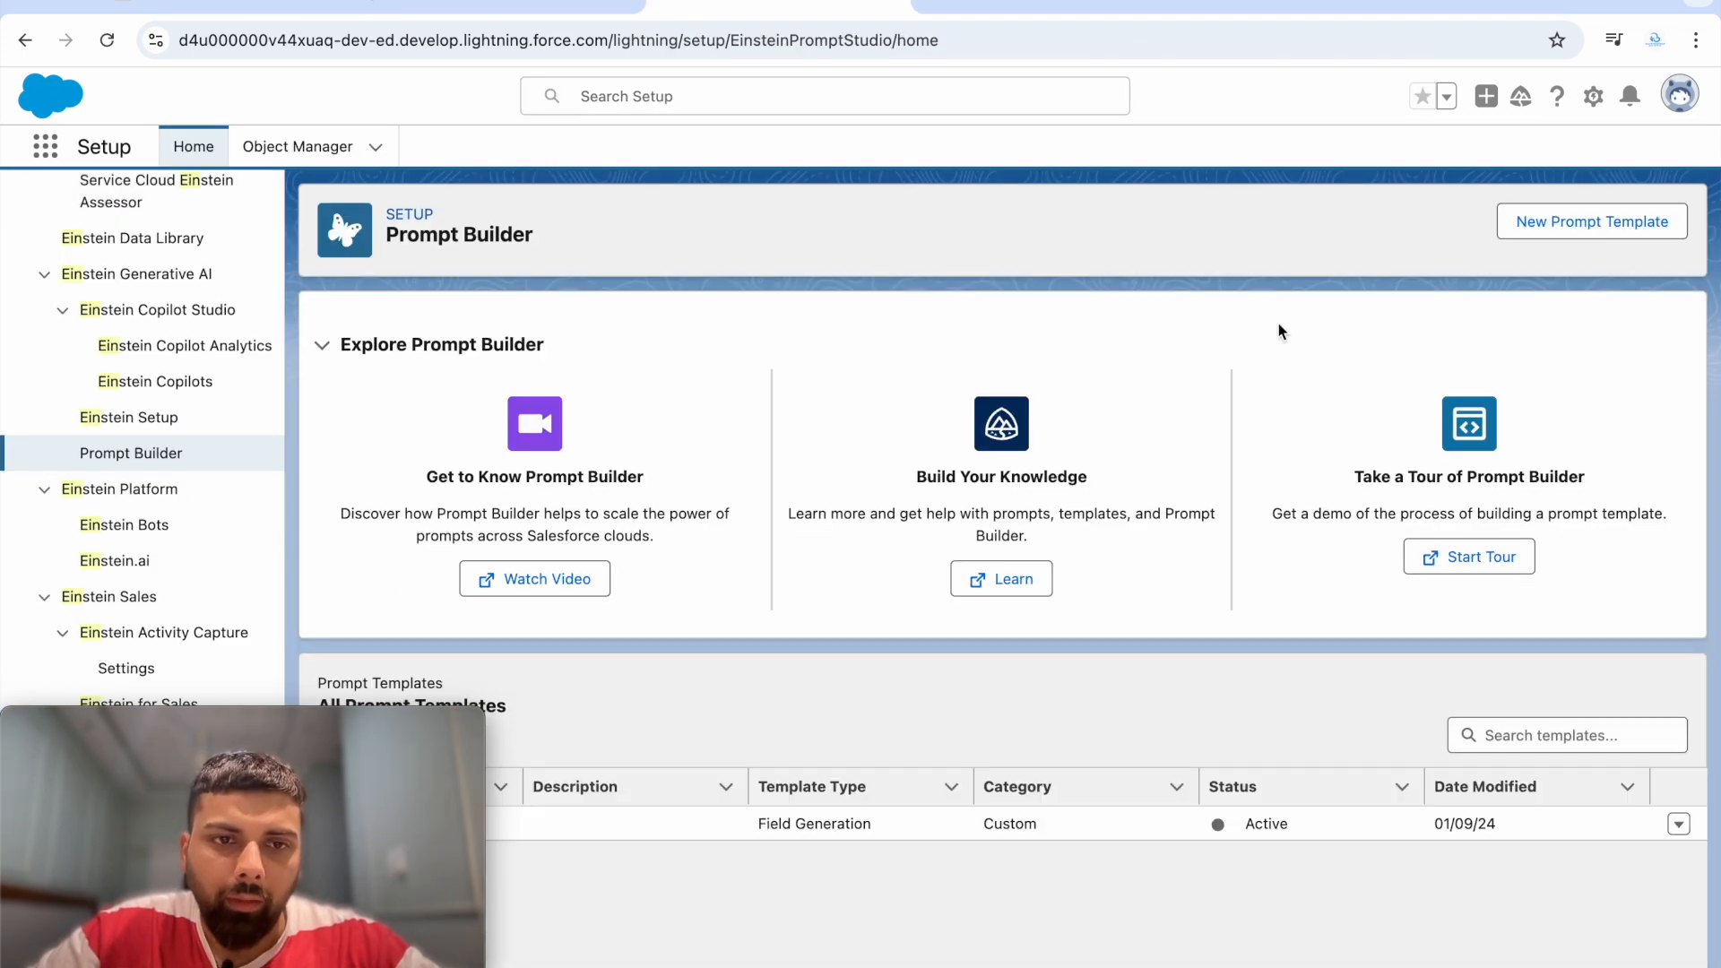
{"action": "left_click", "coordinate": [1574, 222]}
{"action": "left_click", "coordinate": [598, 438]}
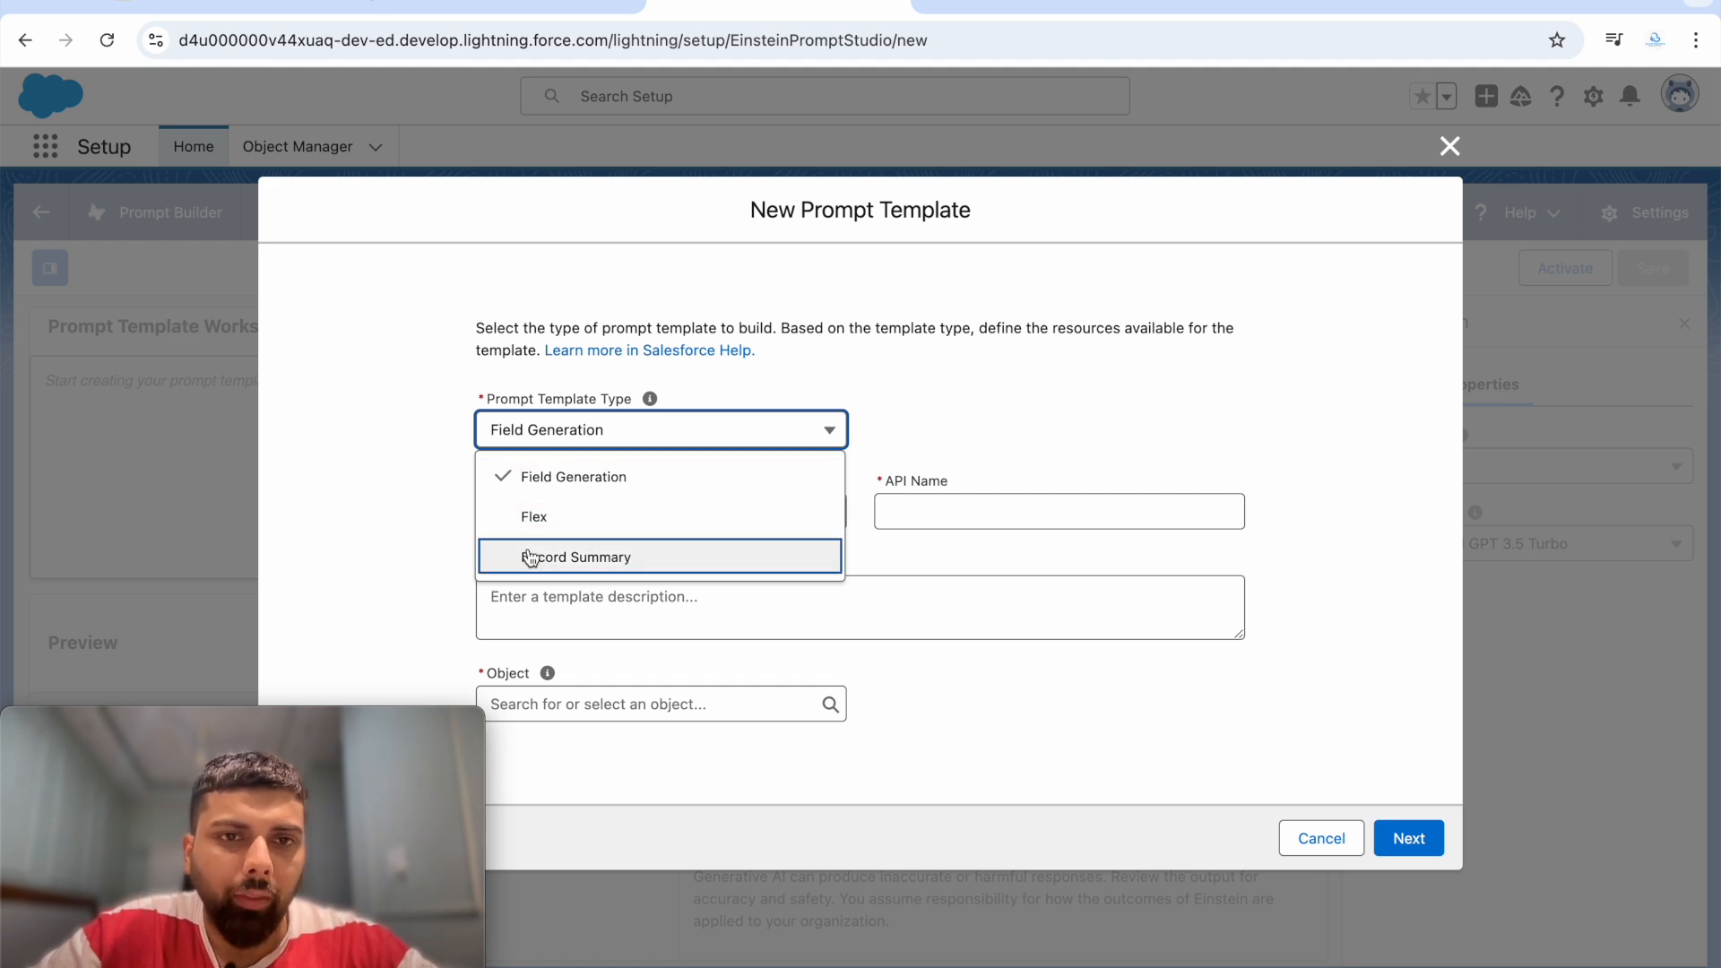
{"action": "left_click", "coordinate": [537, 427]}
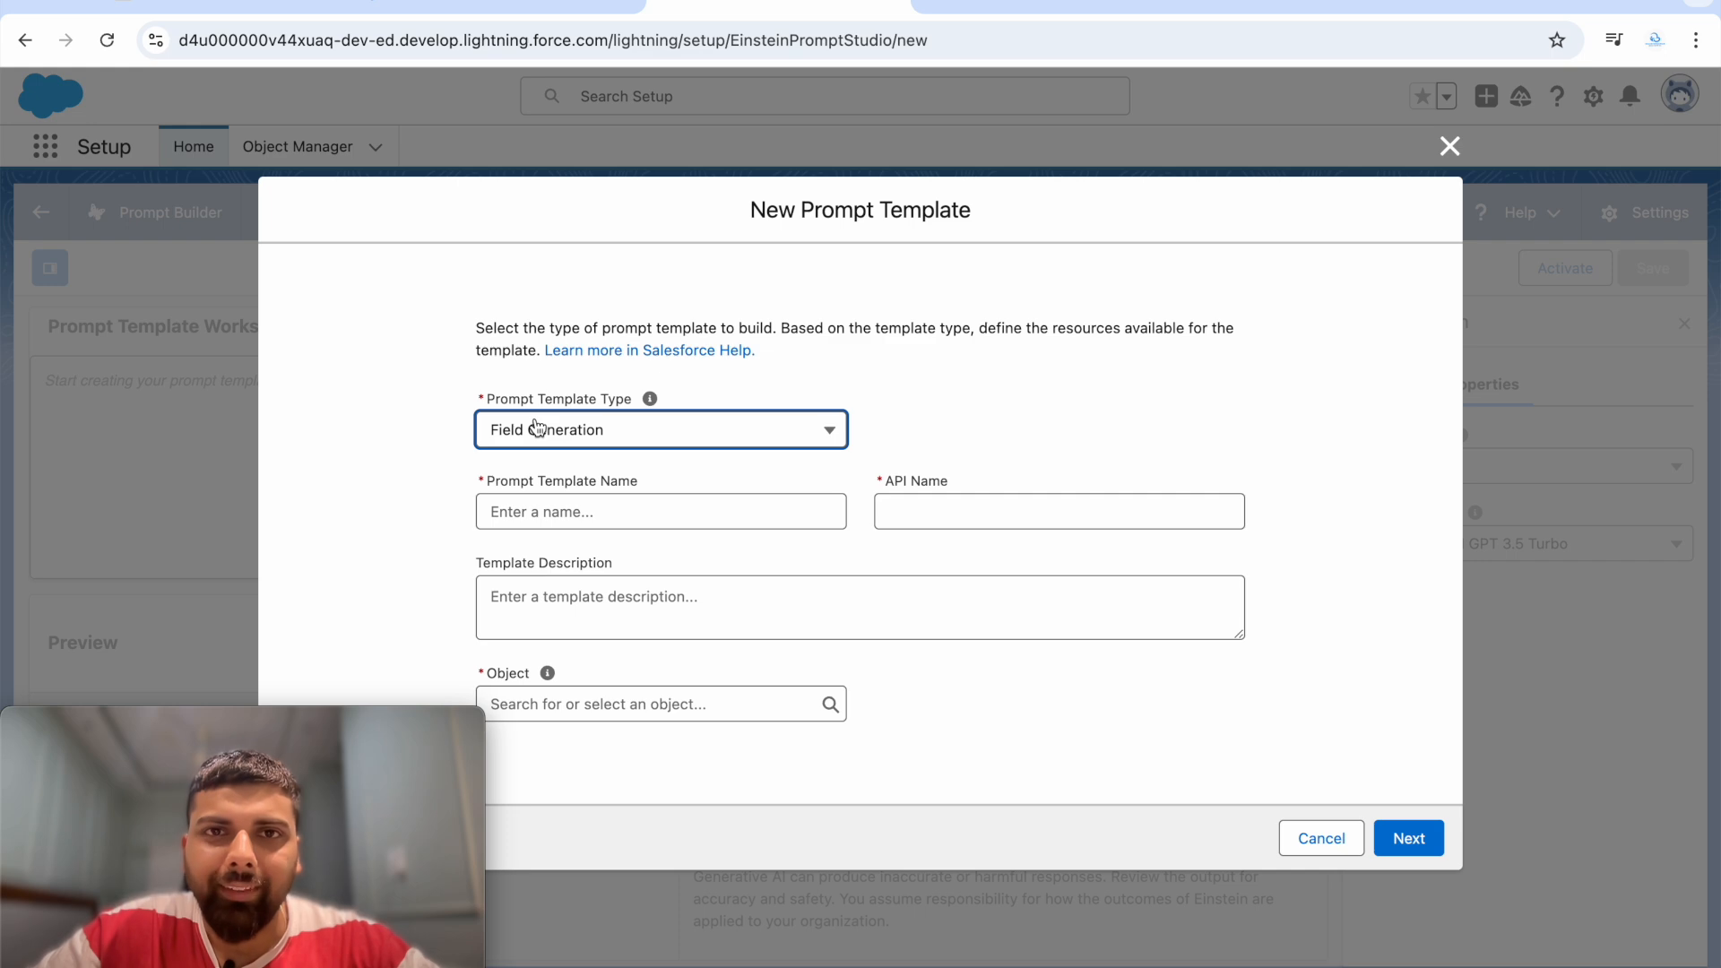